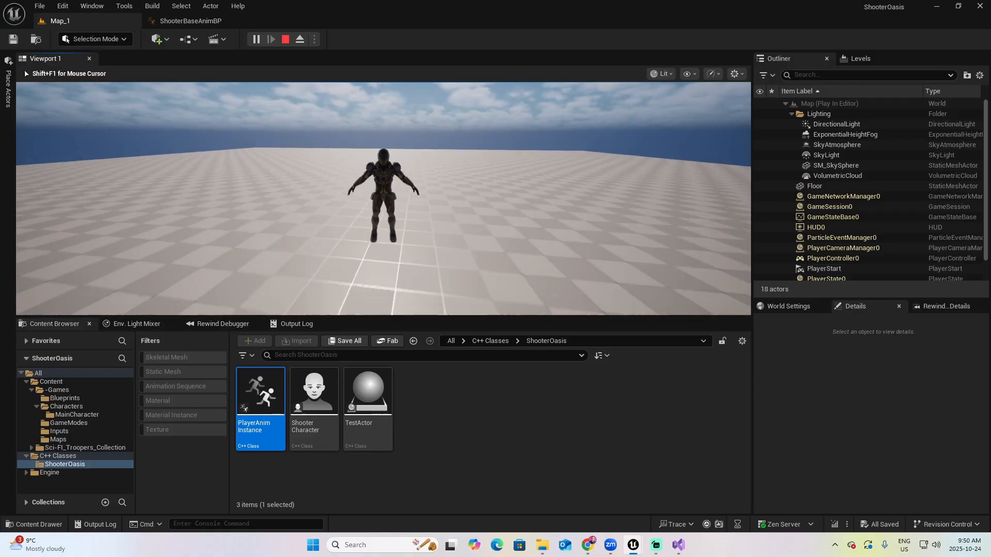
- Stop the play session and switch to Visual Studio to review PlayerAnimInstance.h and PlayerAnimInstance.cpp
key(Escape)
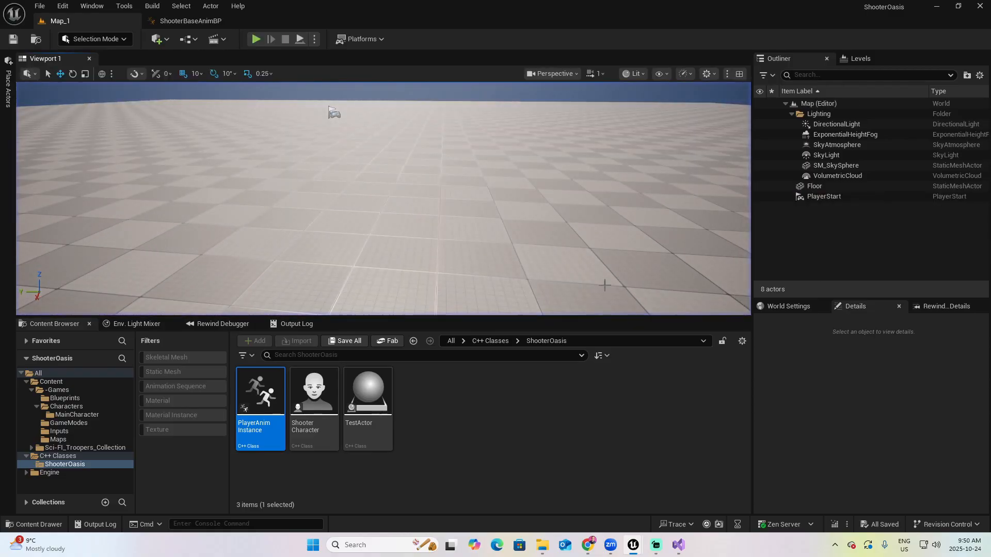
click(680, 544)
click(468, 291)
scroll(468, 290, down, 3)
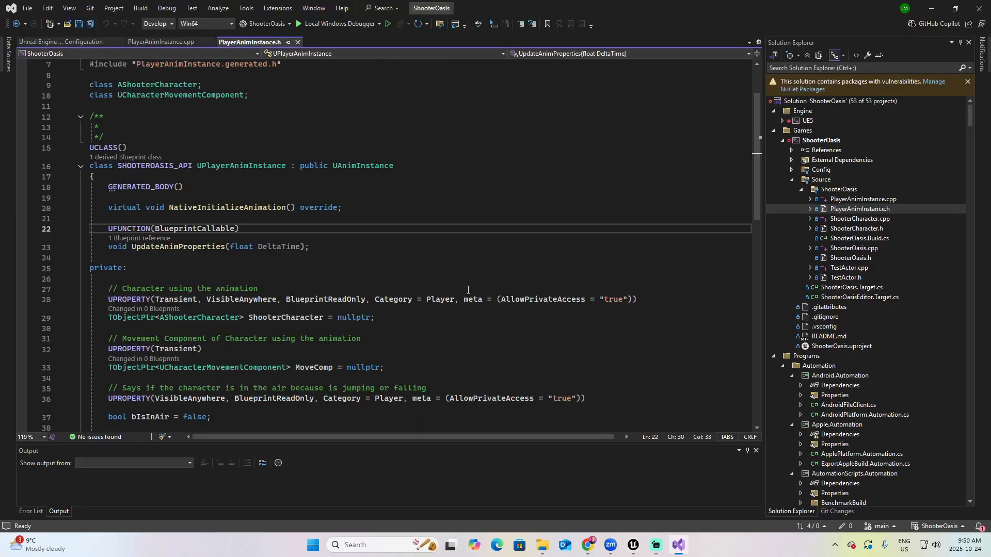
click(181, 42)
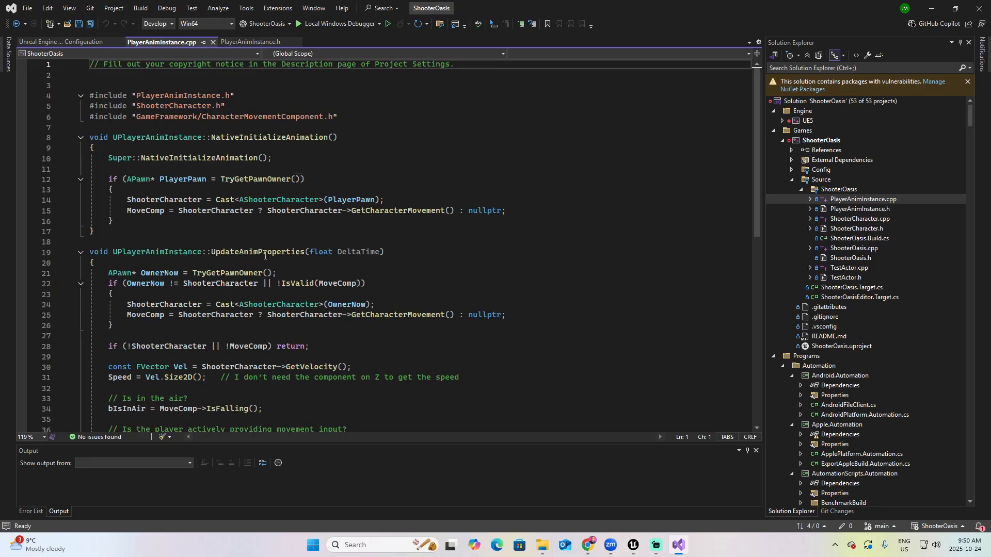
mouse_move(268, 253)
- Switch back to Unreal Editor and open the ShooterBaseAnimBP animation blueprint from the Characters/MainCharacter folder
key(alt+Tab)
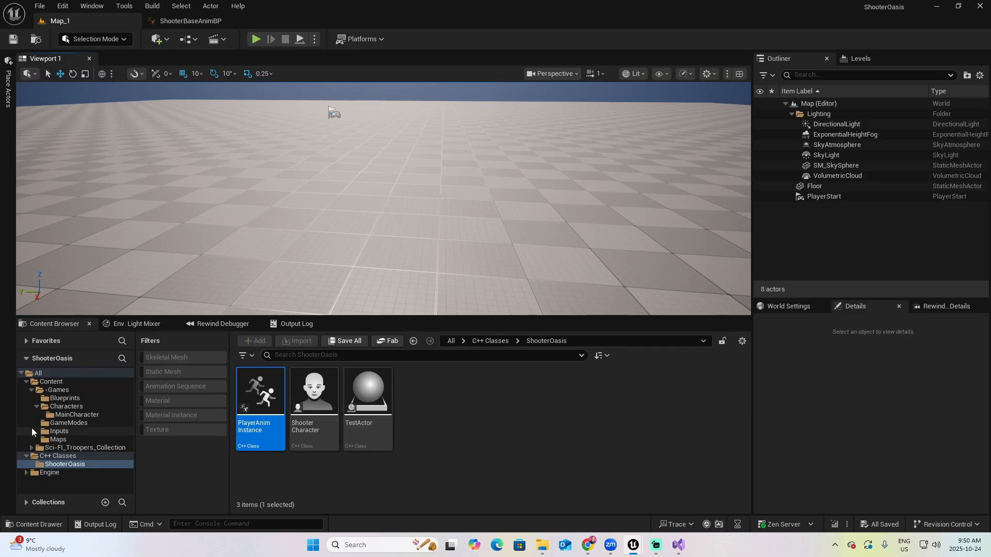
click(62, 398)
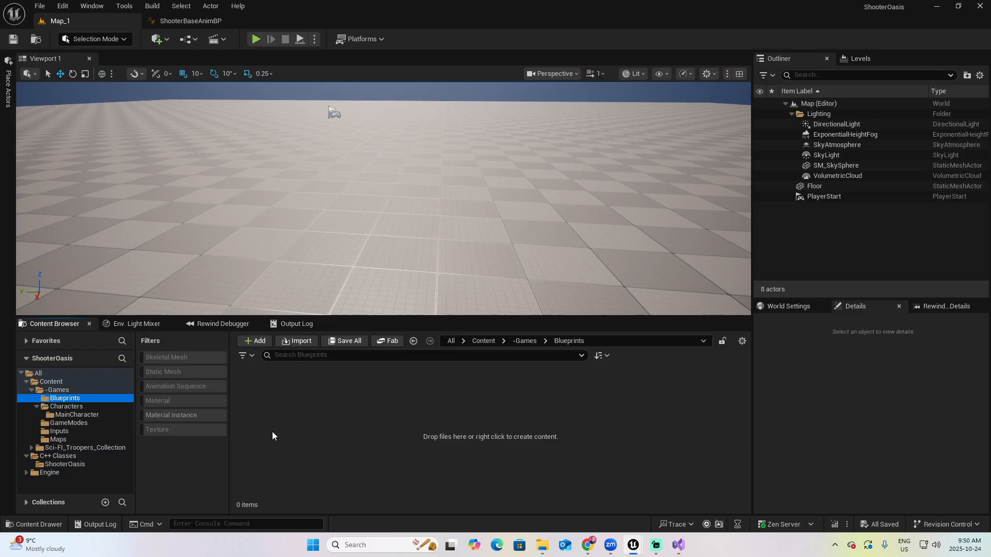
click(98, 406)
click(100, 416)
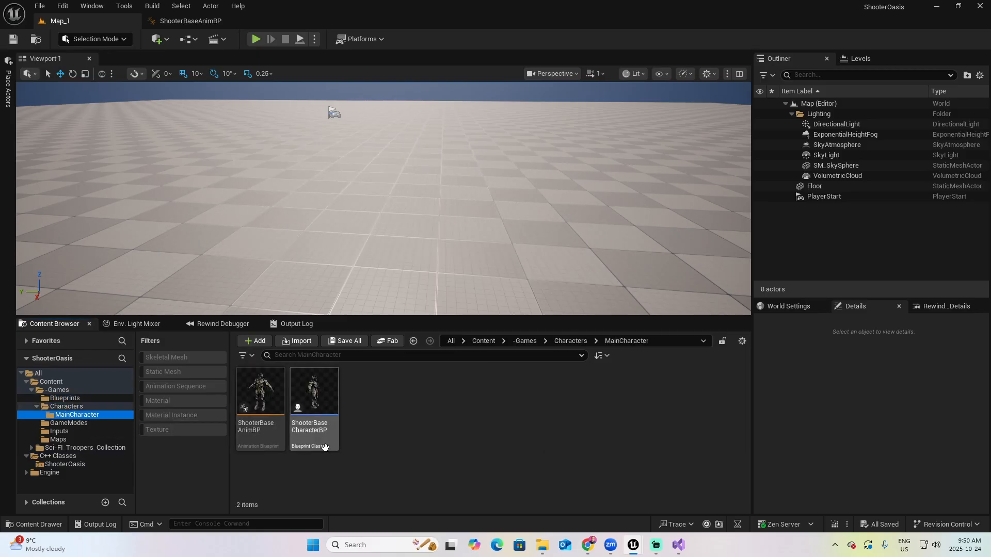
click(262, 398)
double_click(262, 397)
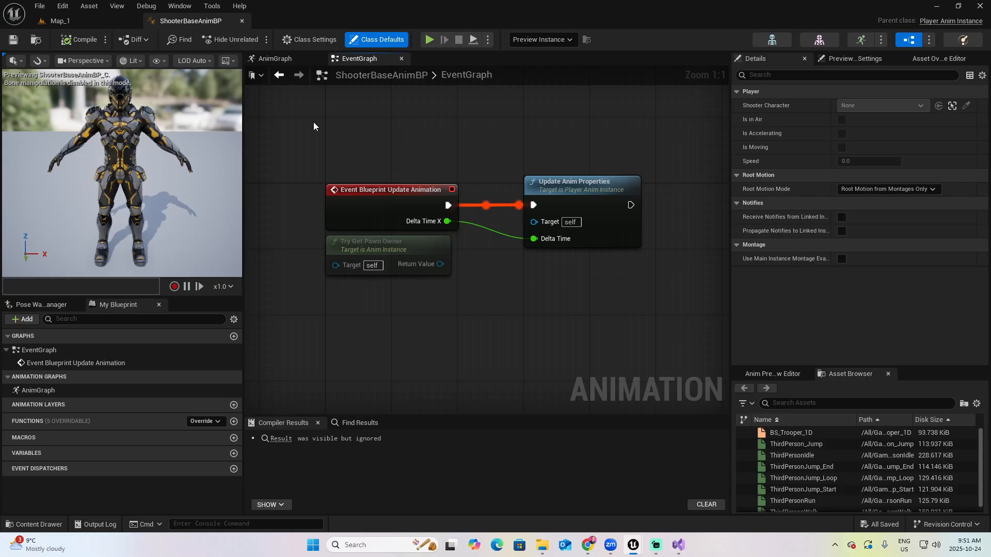
- Add a state machine named Ground Movement to the AnimGraph beside the Output Pose node
click(274, 58)
right_drag(468, 258, 674, 305)
right_drag(413, 332, 450, 321)
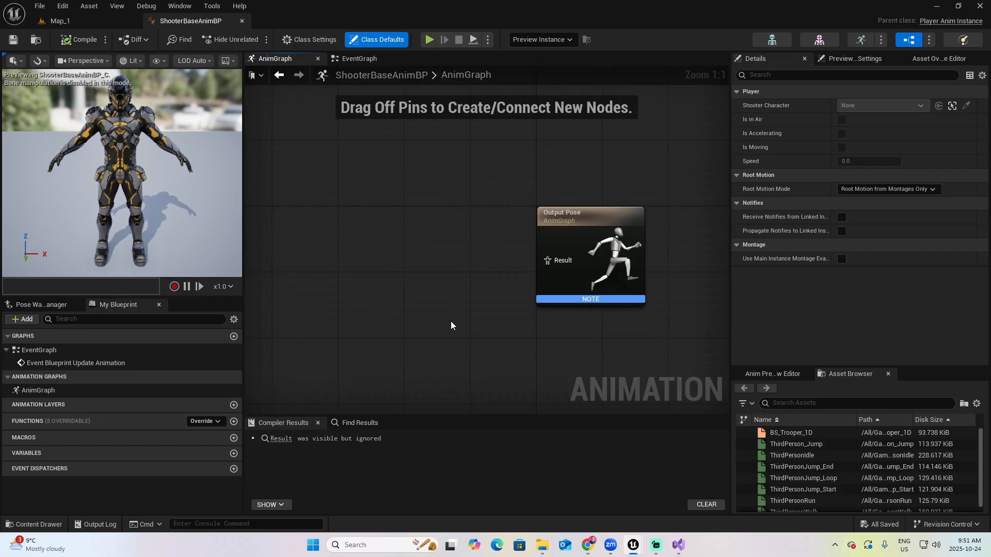
click(588, 216)
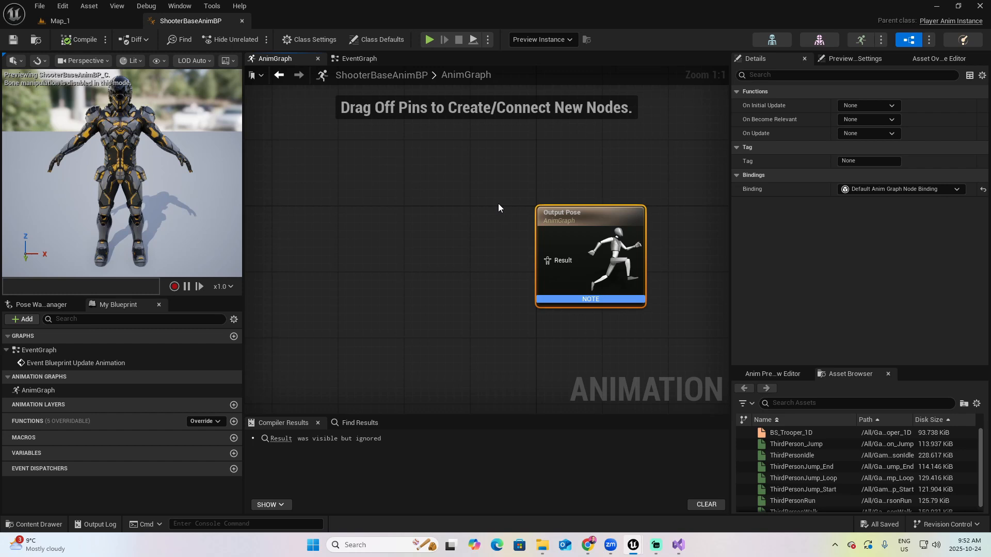
right_click(389, 231)
text(st)
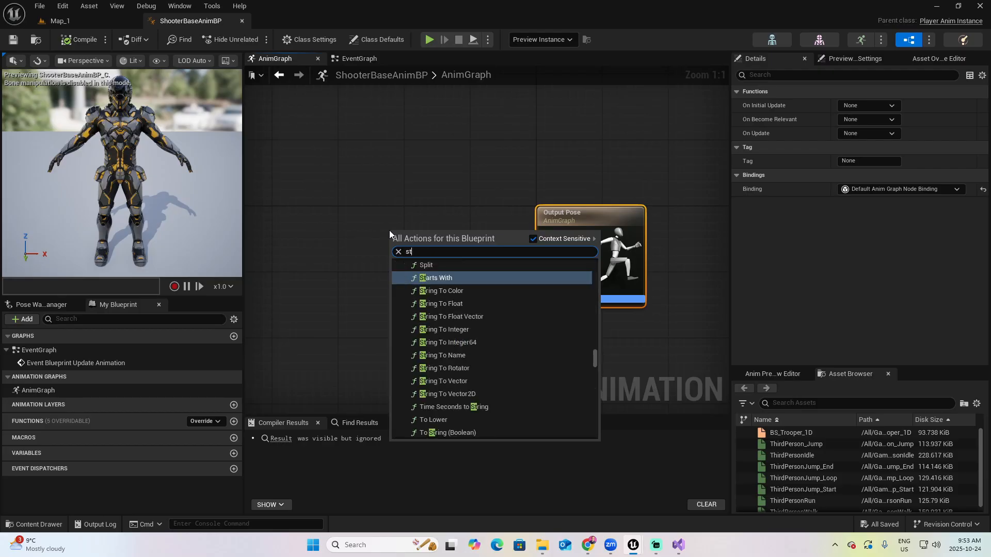
text(ate machine)
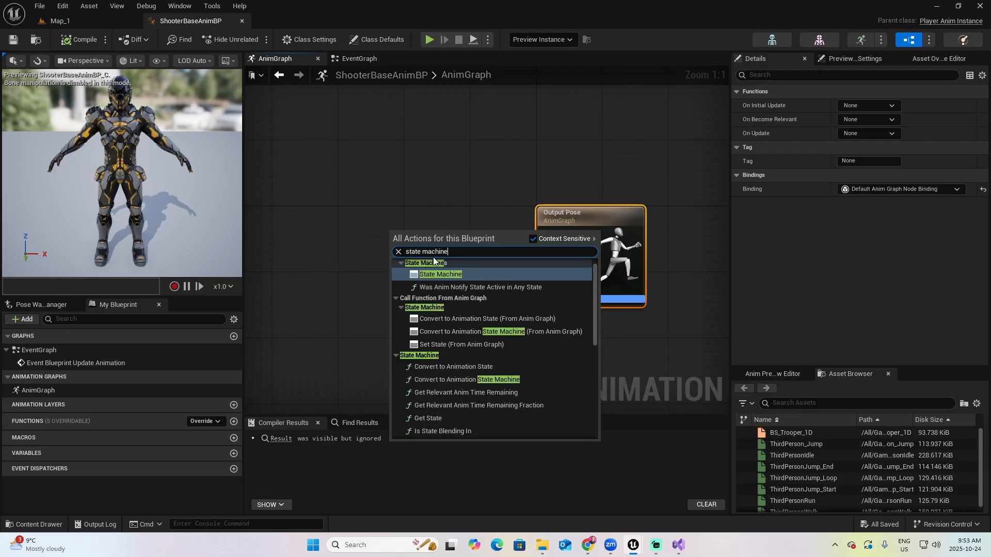
click(456, 274)
text(G)
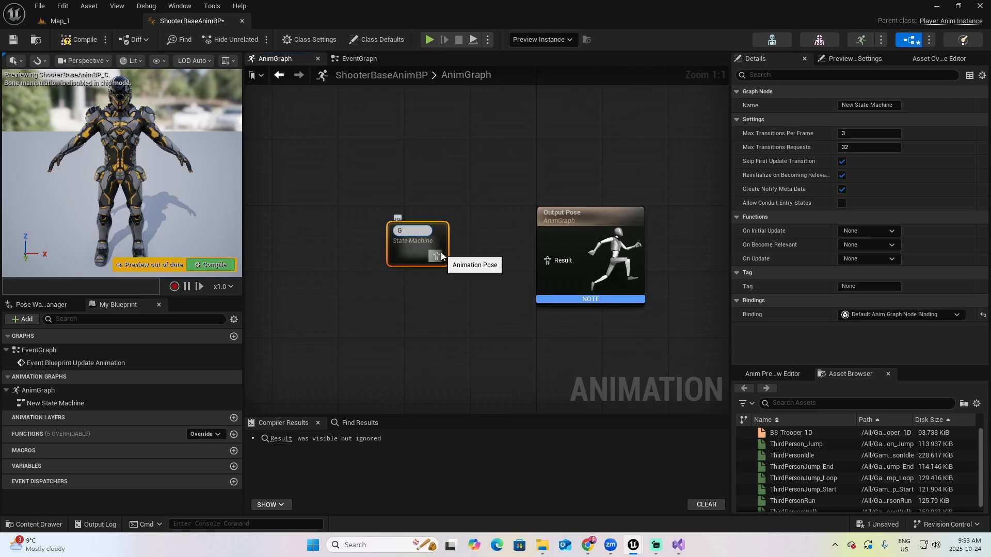
text(round Movement)
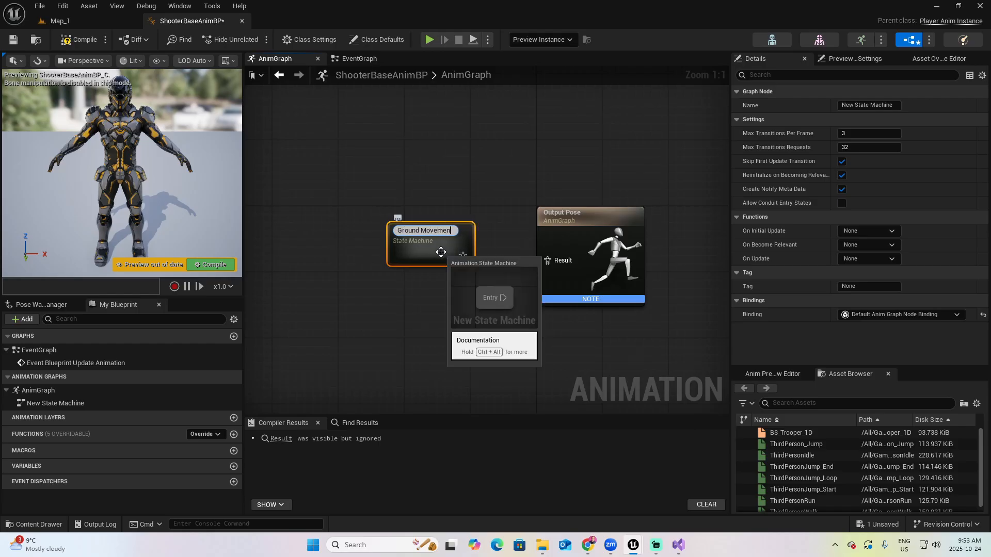
key(Return)
- Connect the Ground Movement state machine to the Output Pose's Result and compile the blueprint
drag(453, 254, 543, 259)
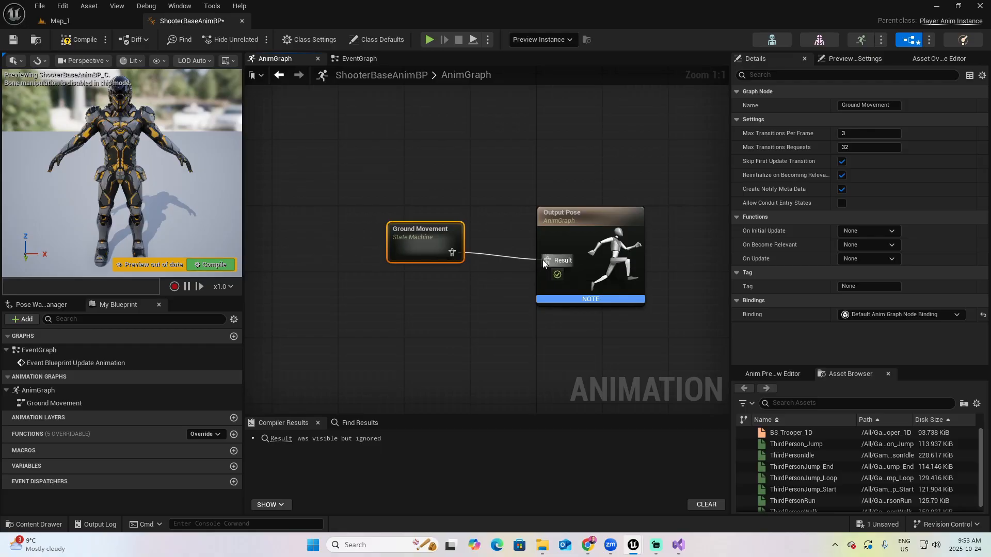
click(88, 42)
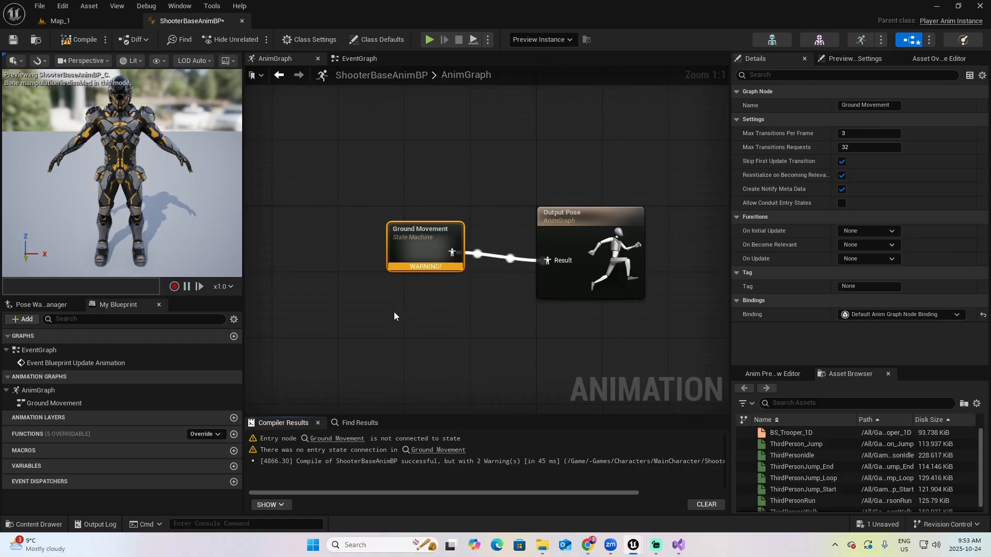
- Inside the Ground Movement state machine, add a state named Idle linked from Entry and place it close beside Entry
double_click(414, 236)
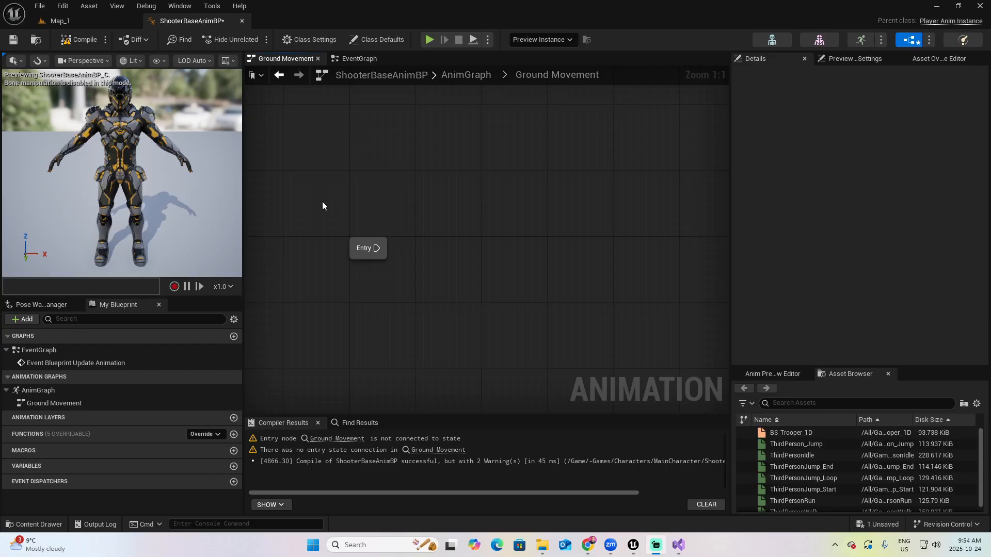
double_click(545, 76)
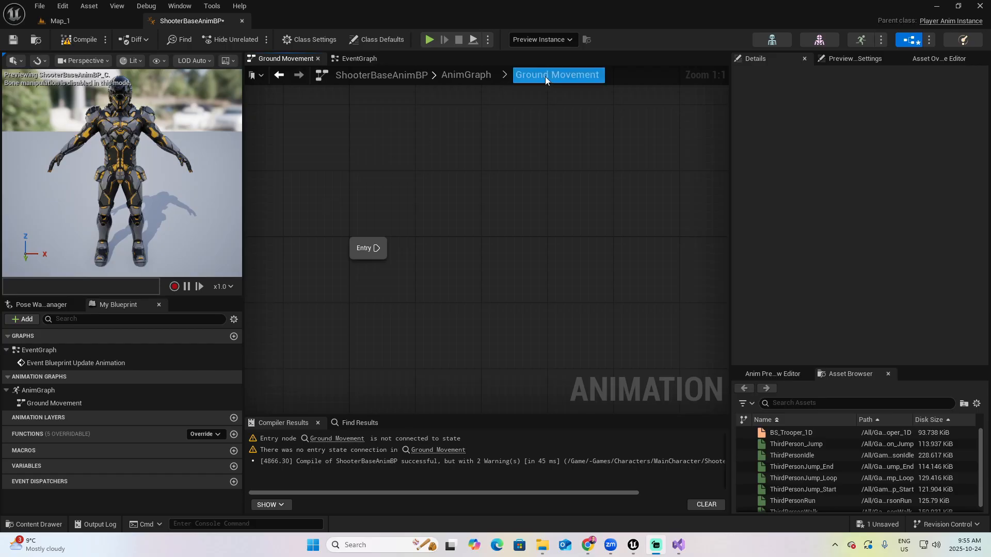
click(369, 261)
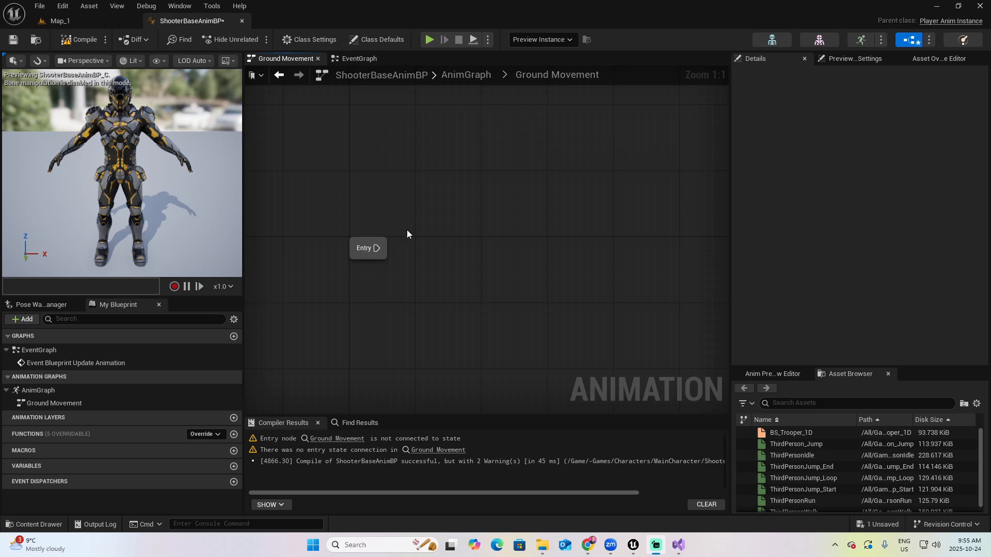
drag(376, 247, 453, 251)
click(491, 280)
text(Idle)
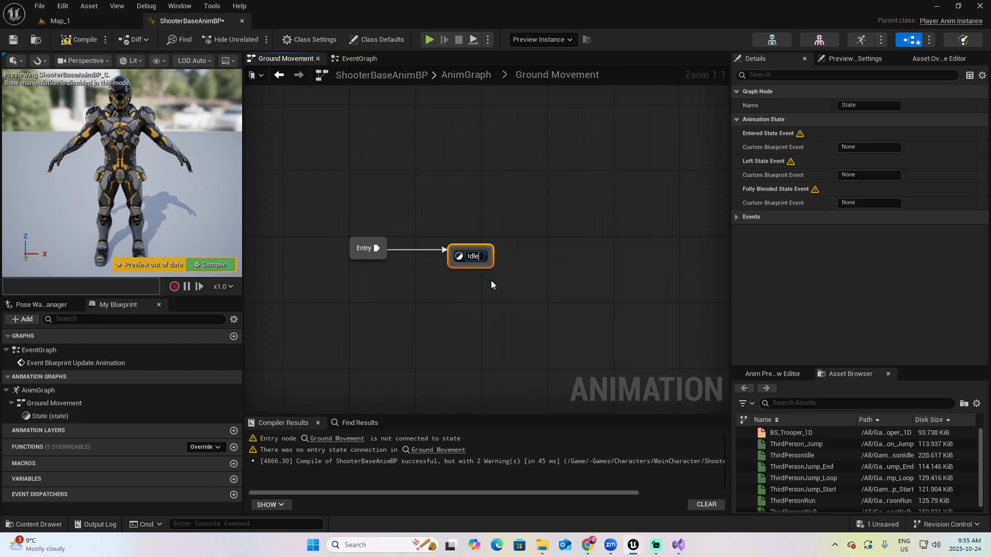
key(Return)
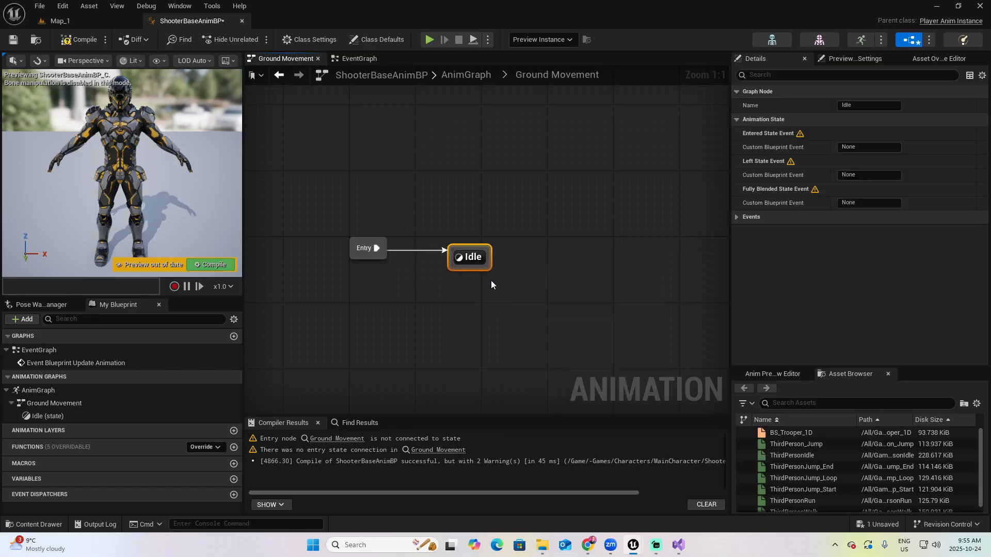
drag(477, 257, 425, 255)
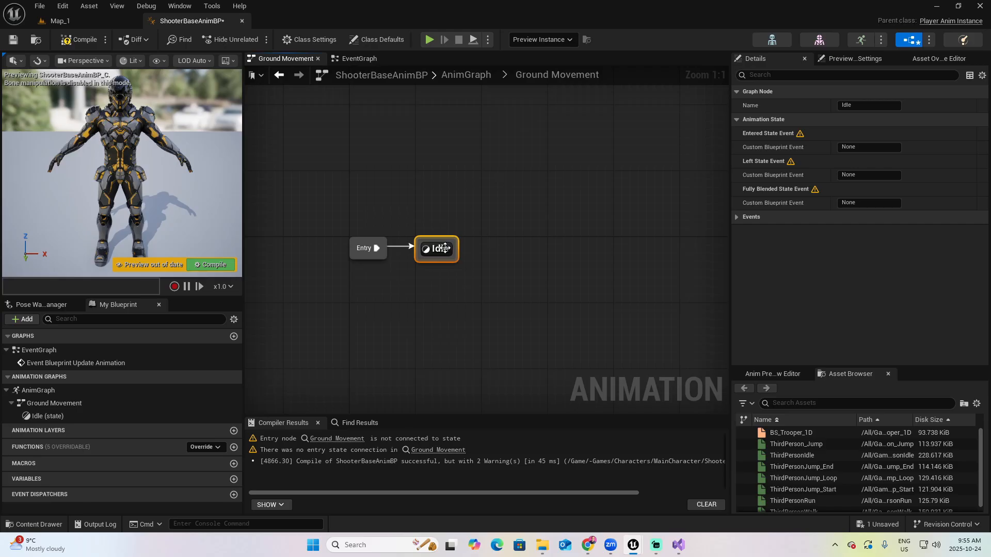
- Add a state named JogBegin above and beyond Idle, with a transition from Idle to it
mouse_move(447, 245)
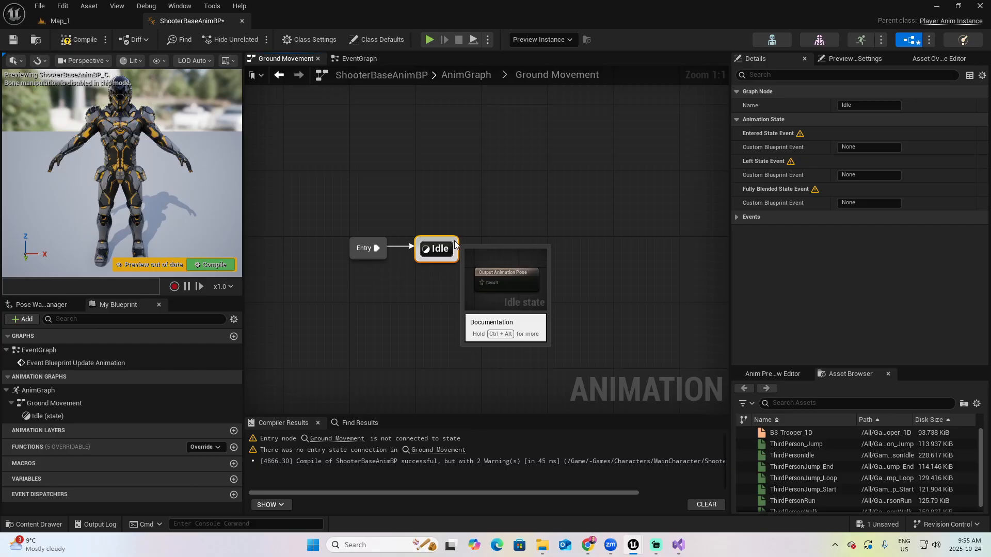
drag(455, 243, 503, 183)
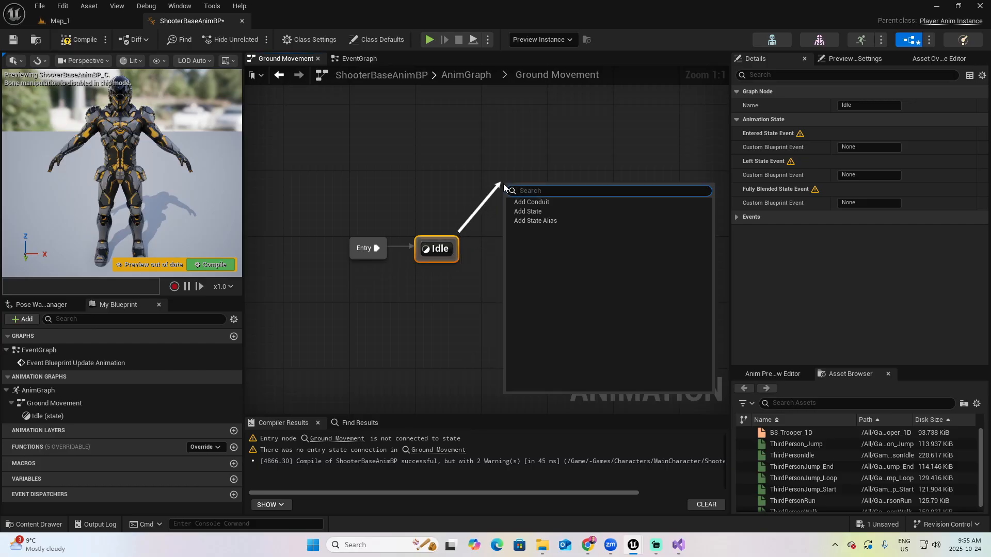
click(538, 211)
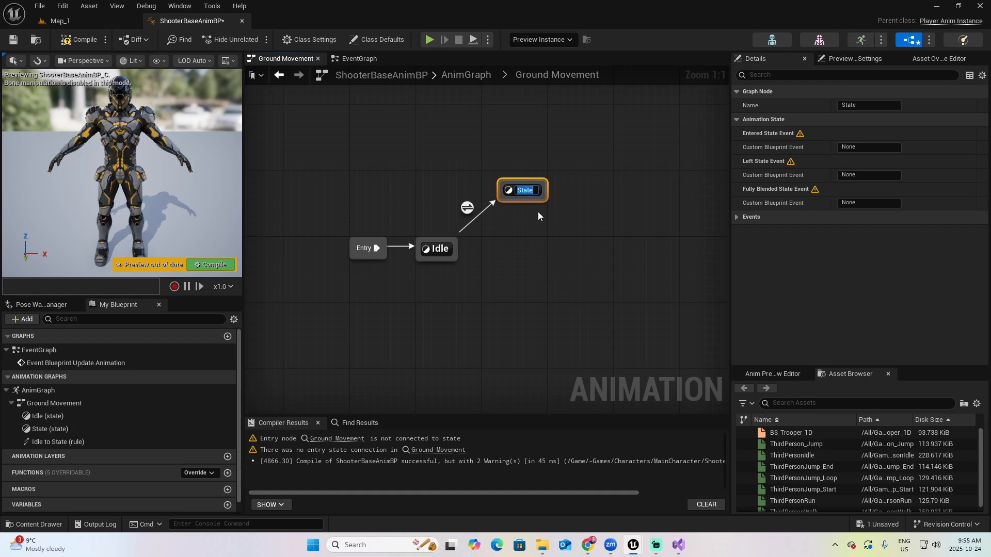
text(JogBegin)
key(Return)
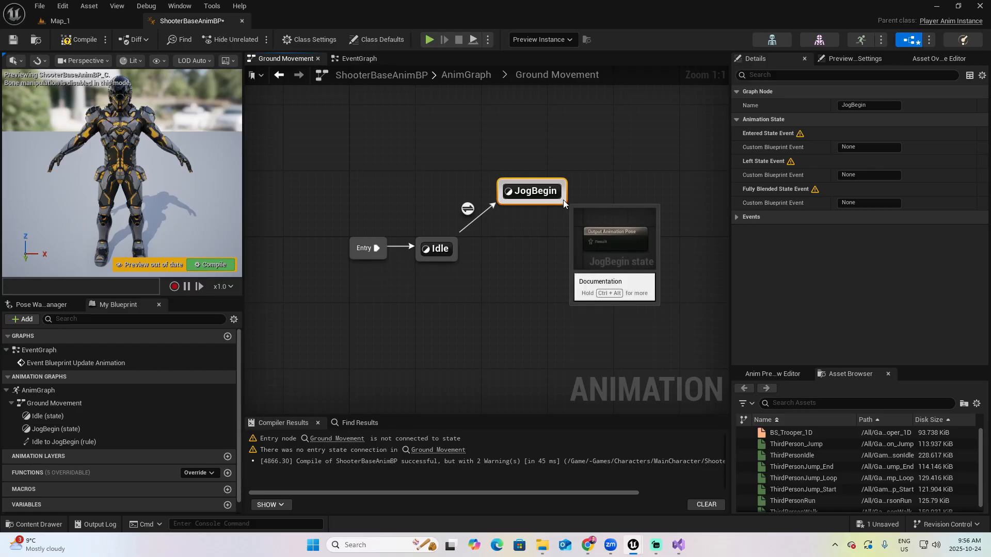
- Add a state named Run with a transition leading to it from JogBegin
drag(562, 199, 605, 253)
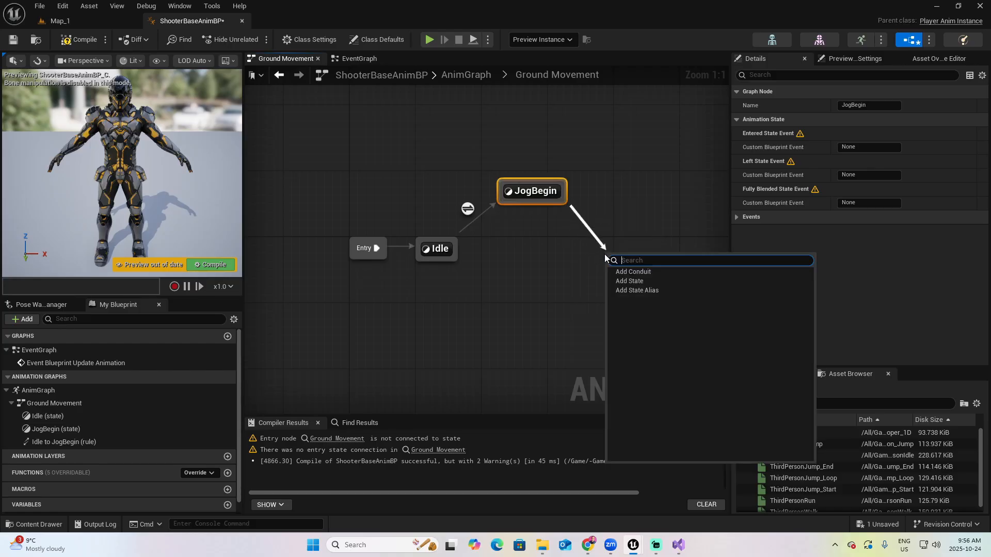
click(641, 281)
text(Run)
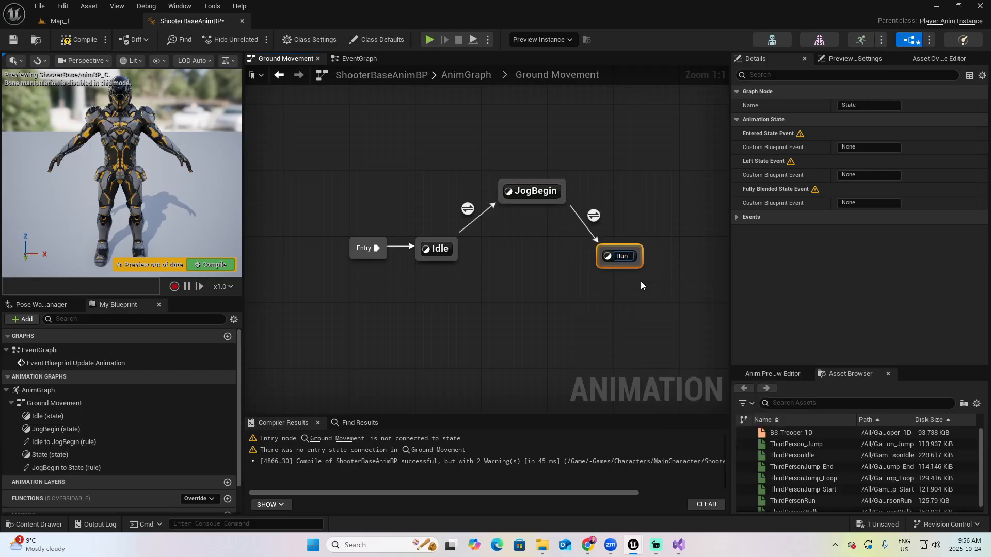
key(Return)
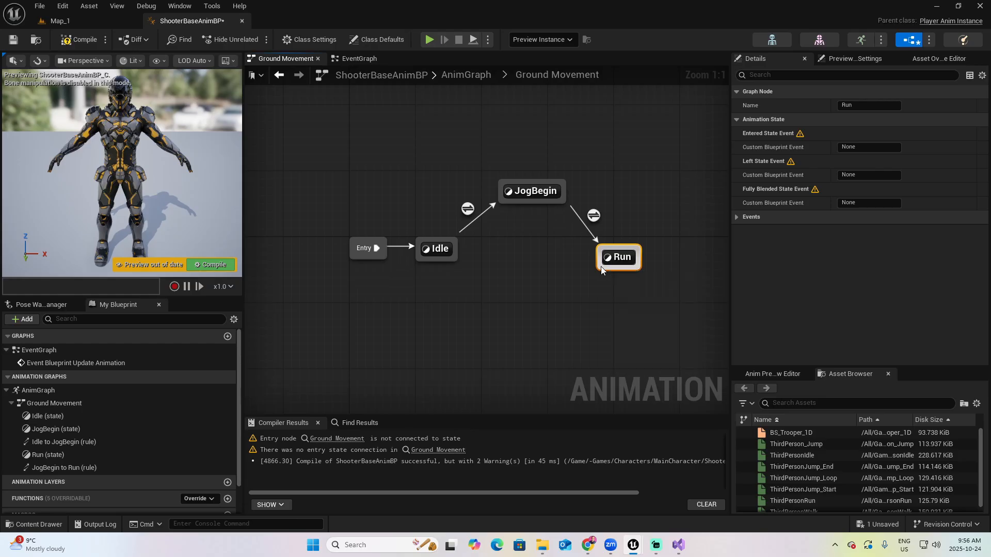
- Add a state named JogFinish with a transition from Run, and place it directly below JogBegin
drag(601, 268, 543, 321)
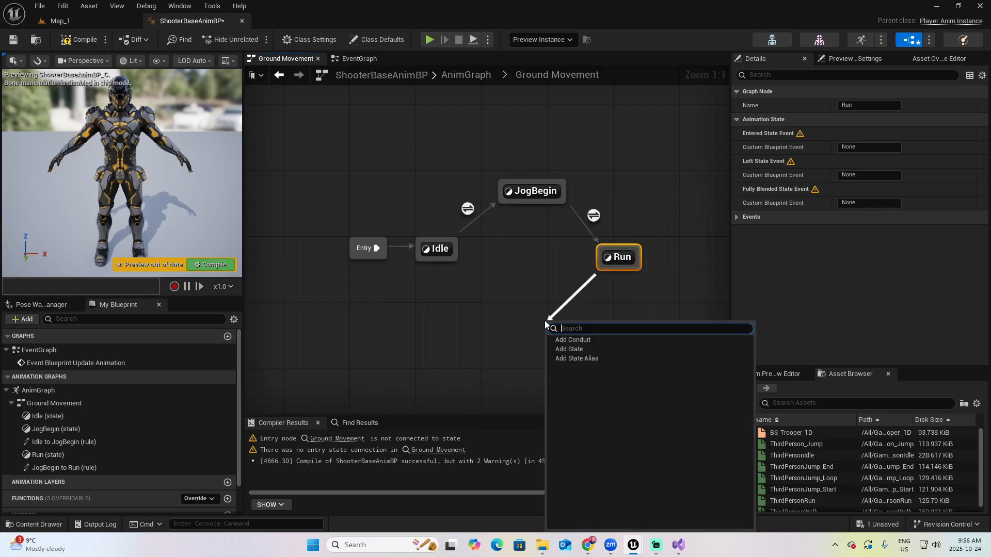
click(570, 349)
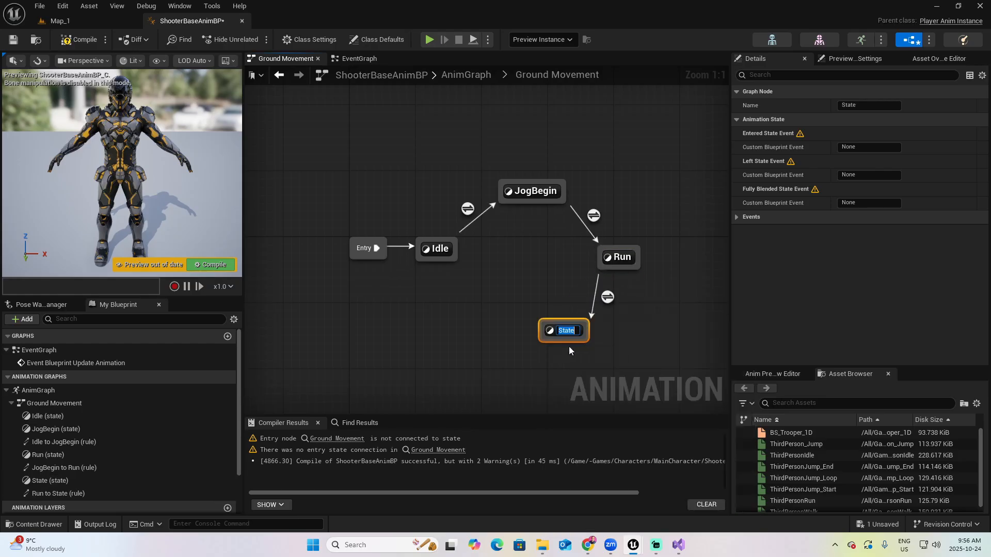
text(JogFinish)
key(Return)
drag(569, 343, 503, 303)
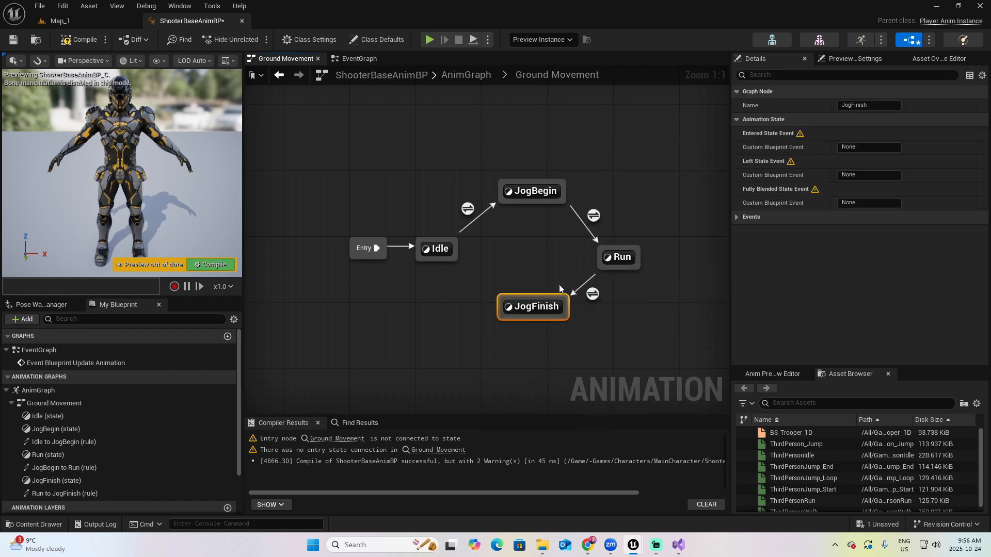
- Create transitions from JogFinish to Idle and in both directions between JogBegin and JogFinish
drag(502, 298, 456, 258)
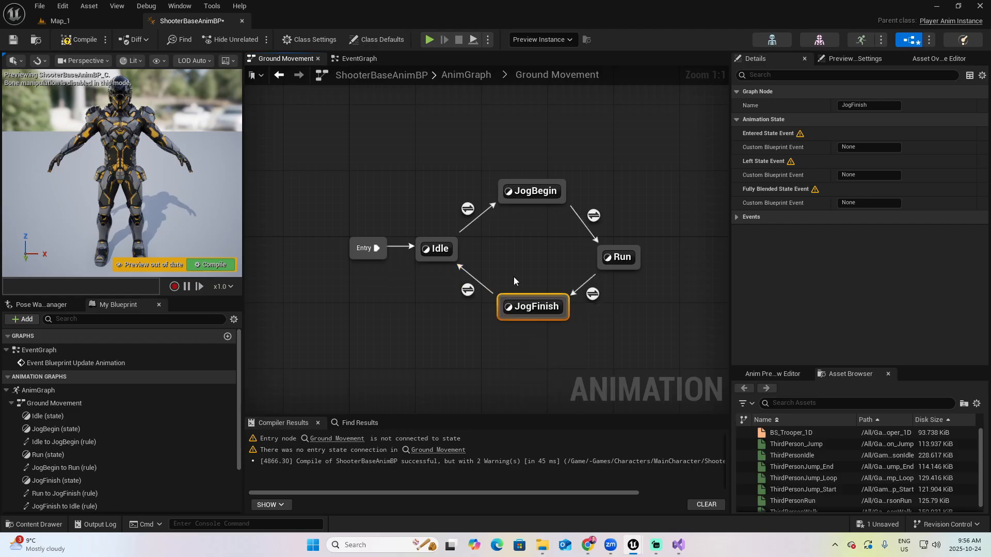
drag(522, 203, 546, 293)
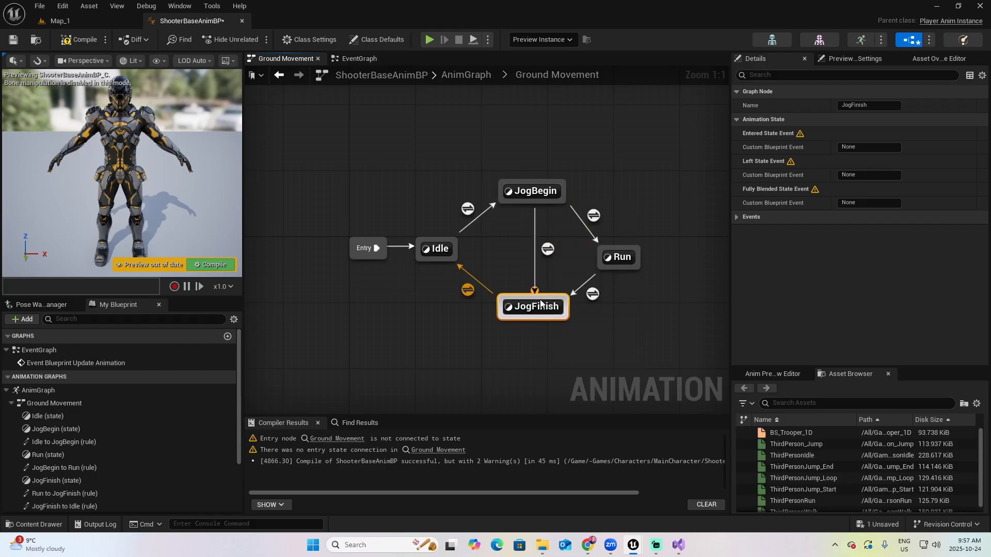
drag(539, 298, 534, 195)
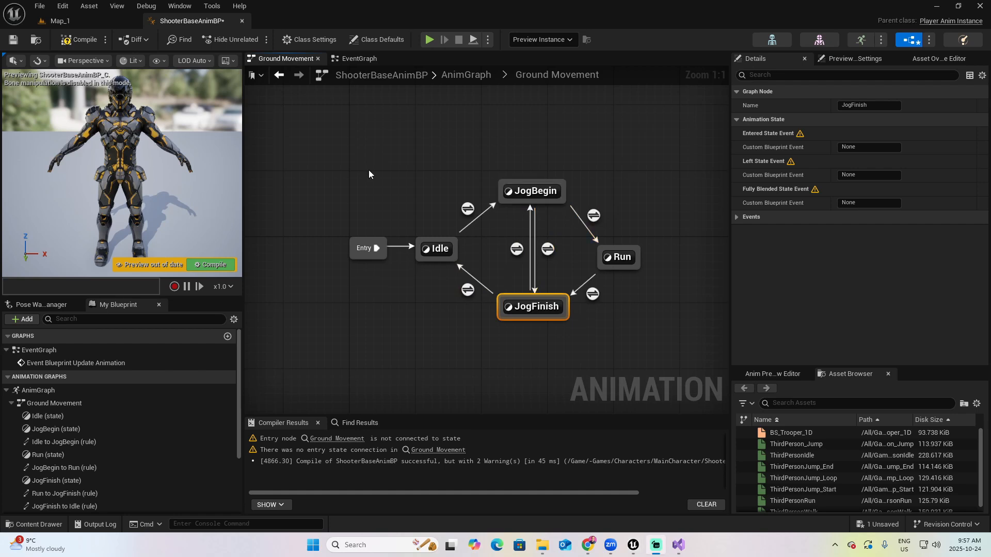
click(369, 169)
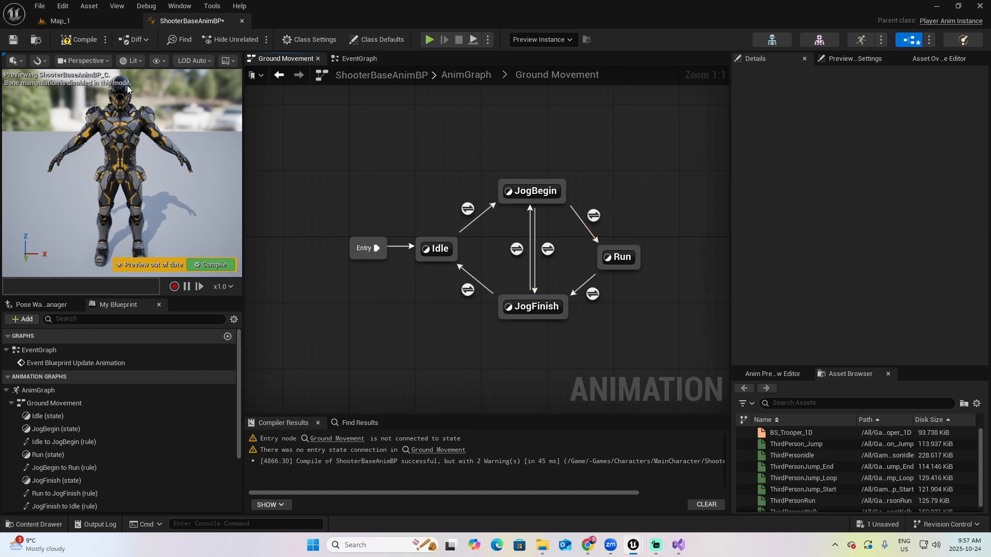
- Add the ThirdPersonIdle animation inside the Idle state, connect it to the Output Animation Pose, and compile the blueprint
click(80, 42)
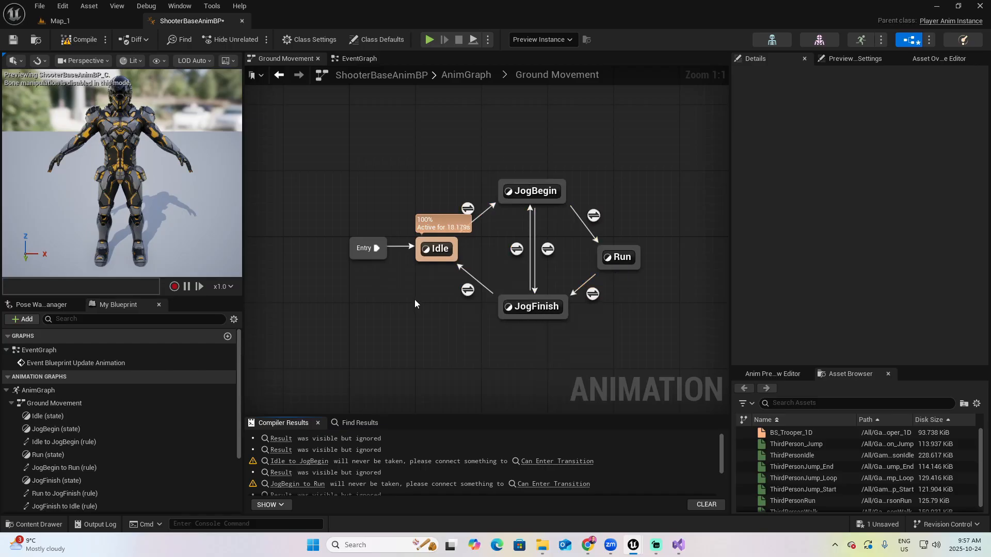
double_click(435, 249)
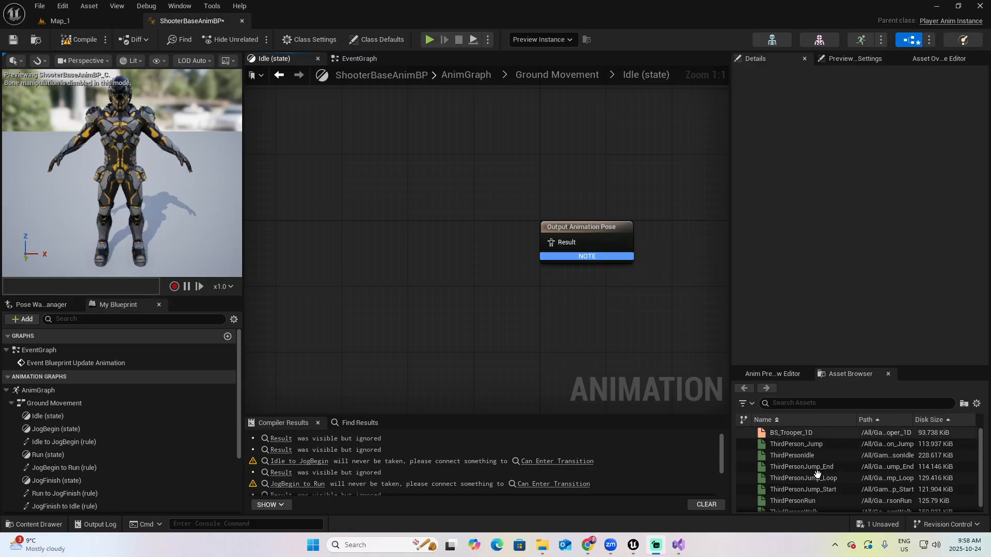
drag(915, 367, 729, 283)
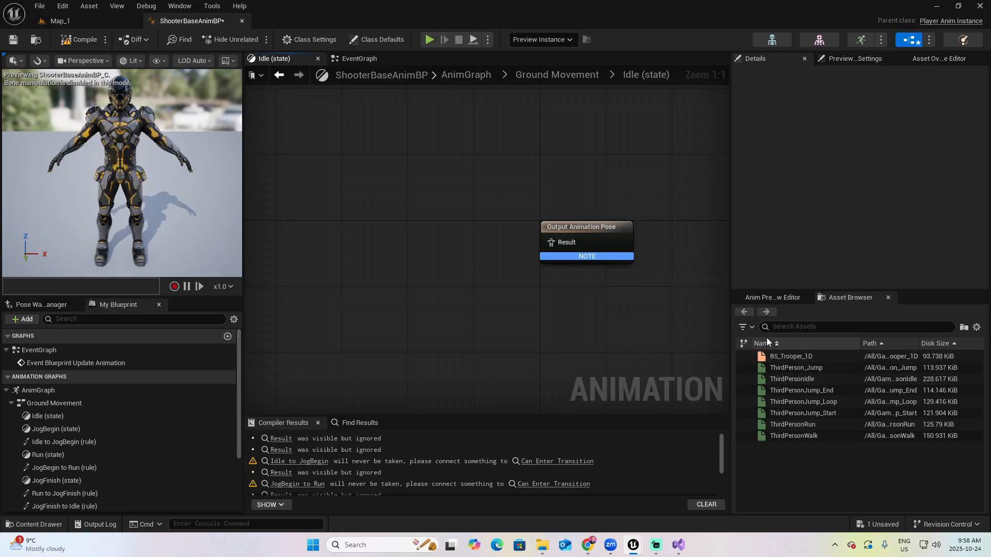
drag(802, 380, 368, 238)
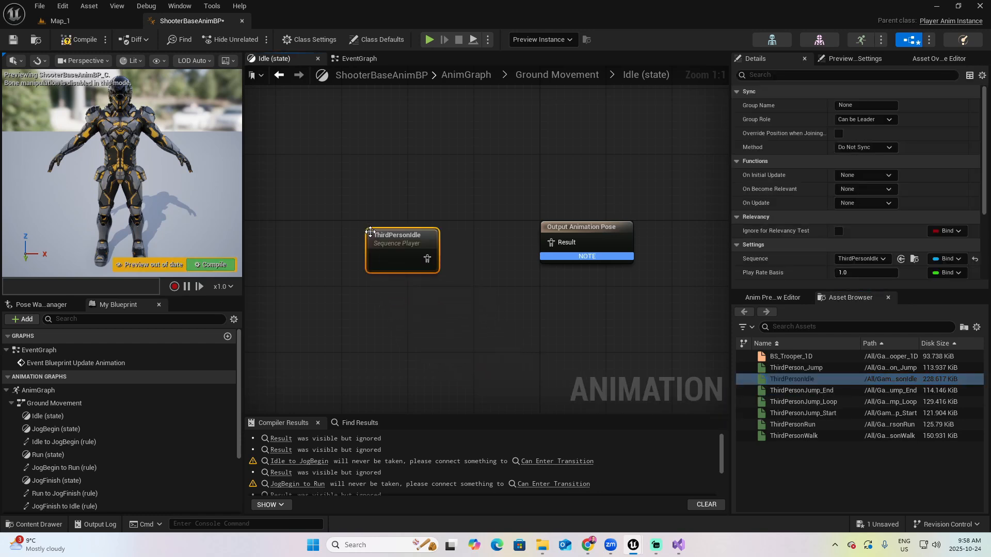
drag(427, 258, 550, 242)
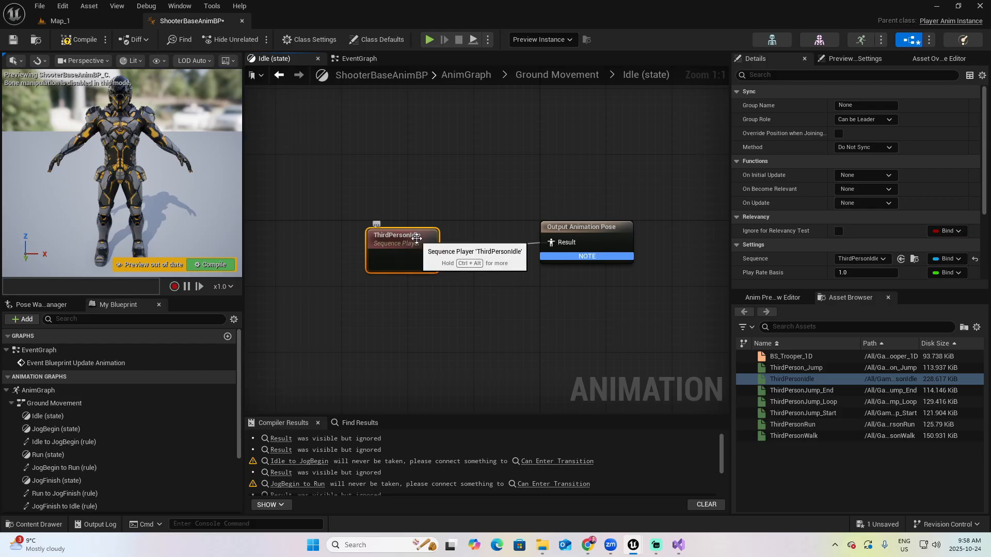
drag(398, 239, 439, 230)
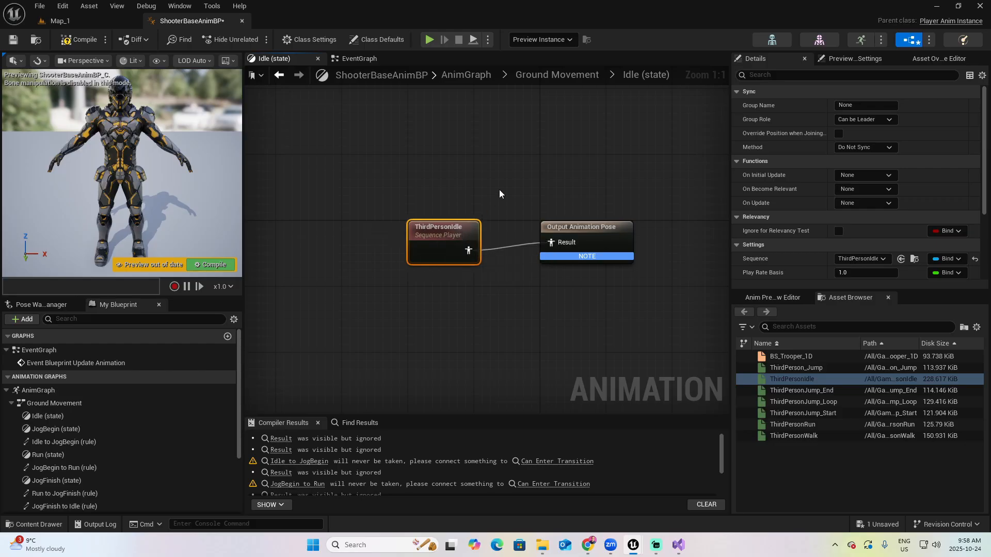
click(80, 40)
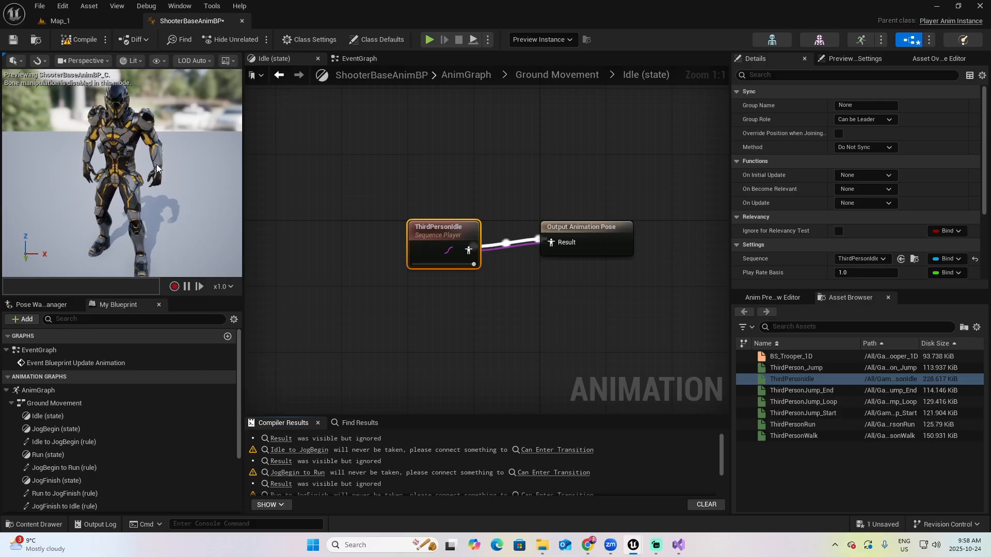
- Preview the ThirdPersonIdle animation in its own editor and close it again
click(378, 284)
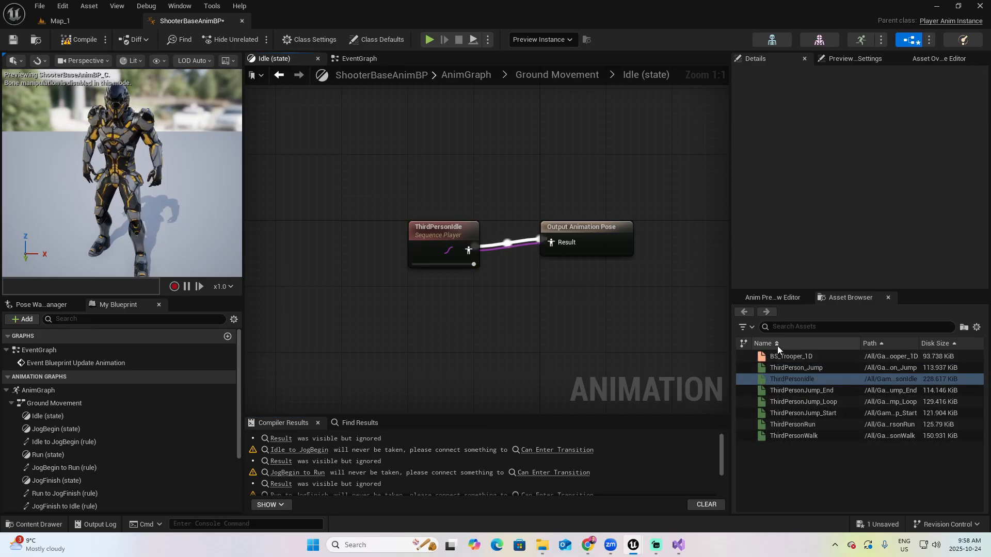
click(789, 379)
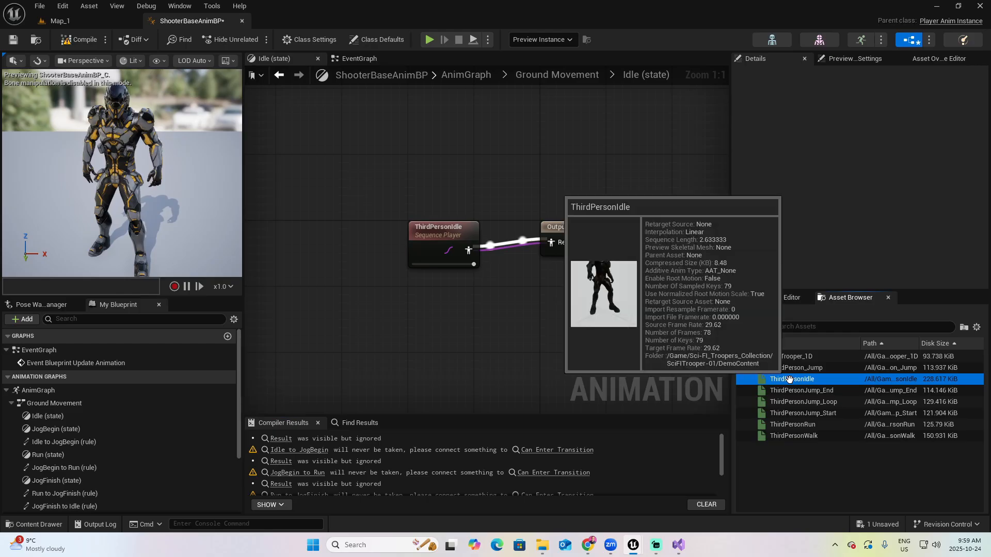
double_click(789, 379)
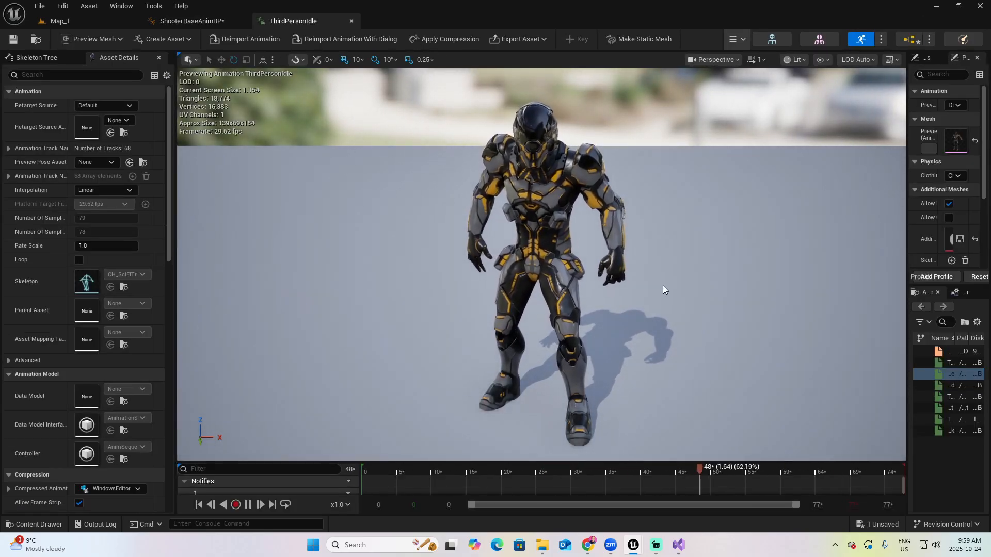
key(ctrl+w)
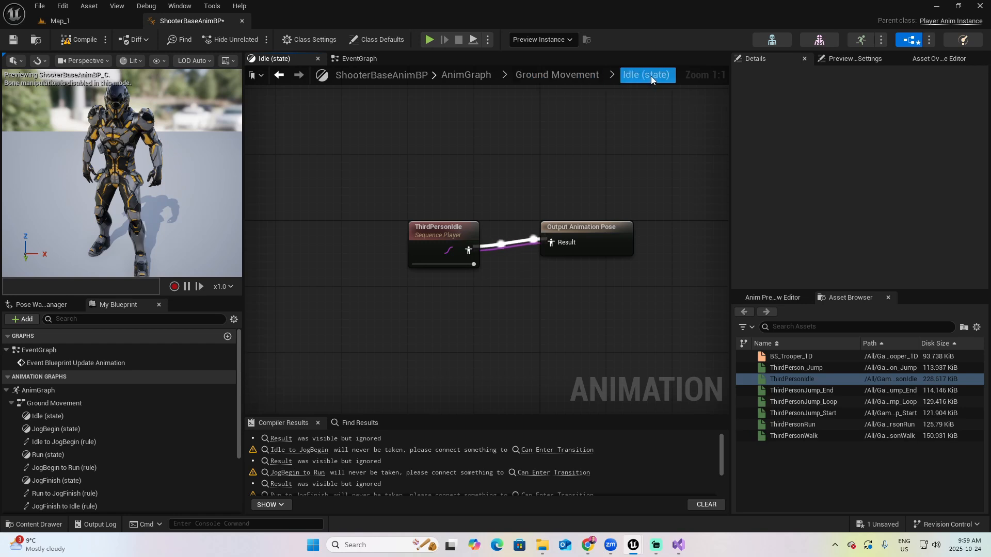
- Return to the Ground Movement state machine, open the JogBegin state's graph, and save the animation blueprint
click(562, 76)
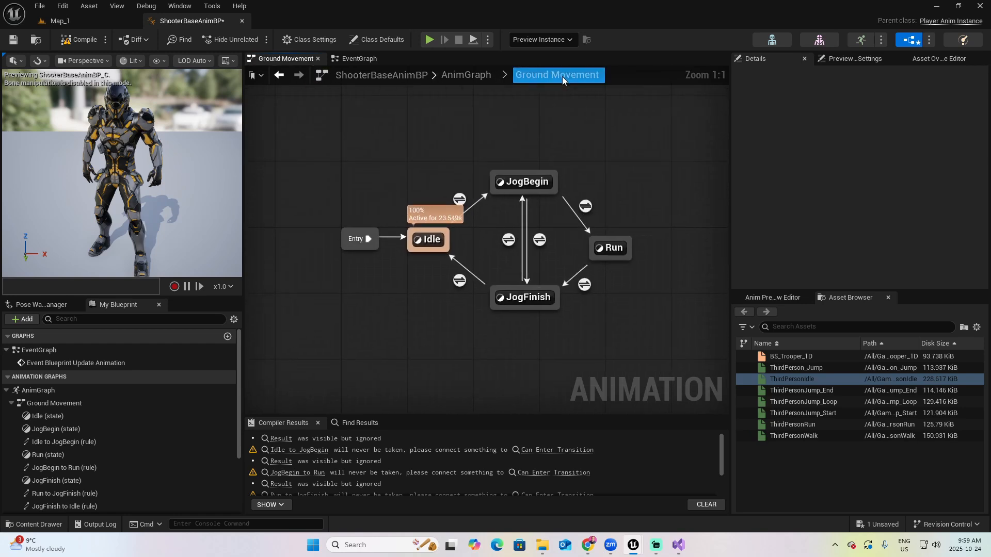
click(472, 76)
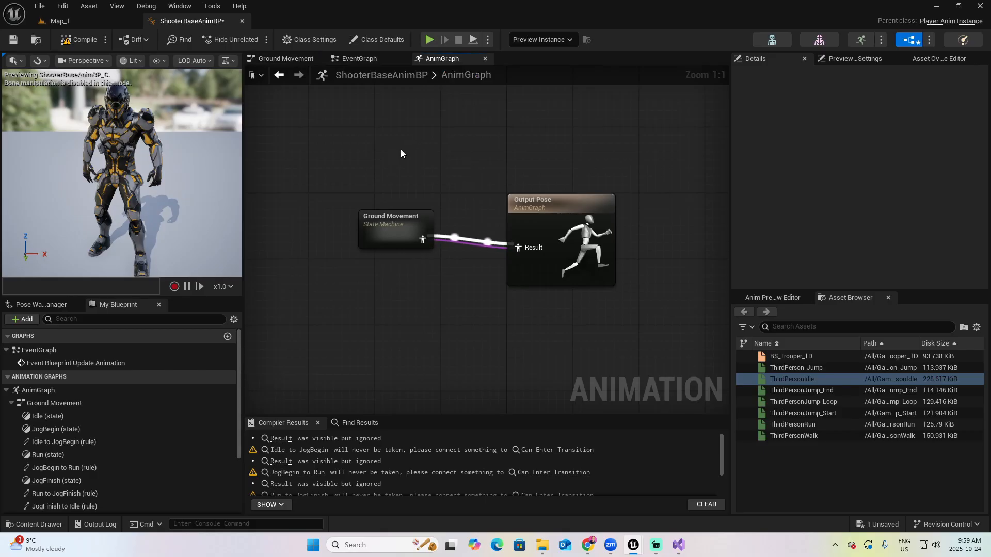
double_click(394, 226)
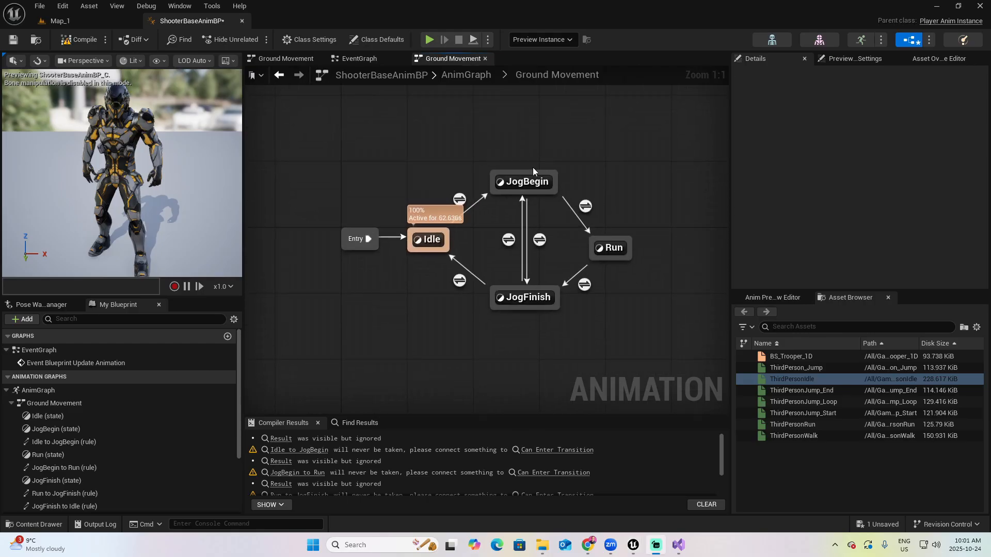
double_click(527, 181)
right_drag(553, 311, 669, 302)
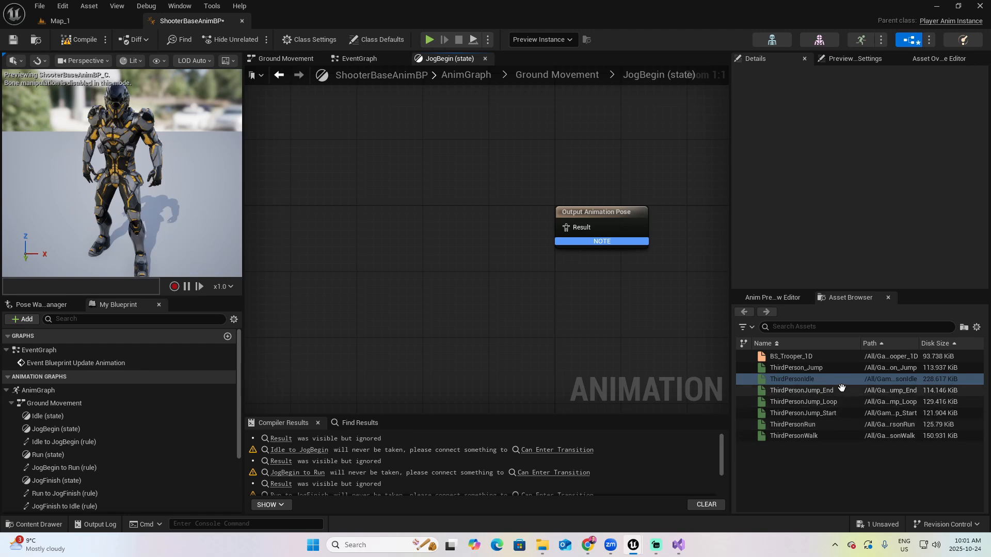
mouse_move(842, 391)
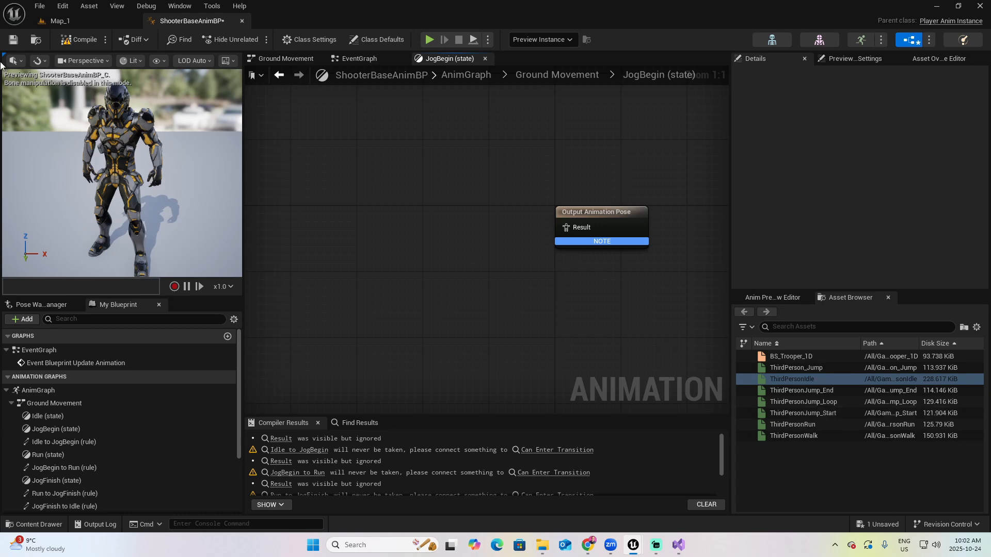
click(13, 39)
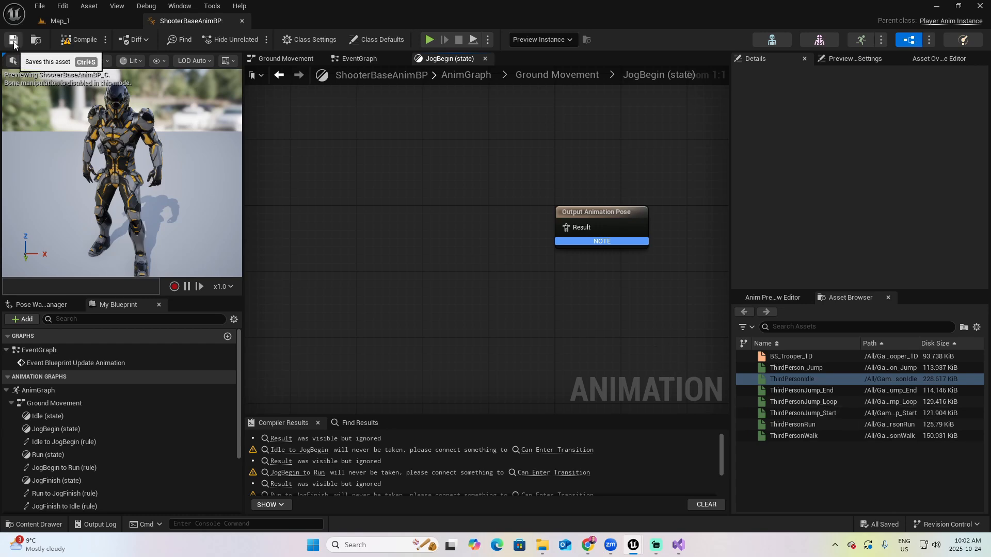
- Search Fab for "paragon character" and add the Paragon: Wraith pack to the project
click(83, 20)
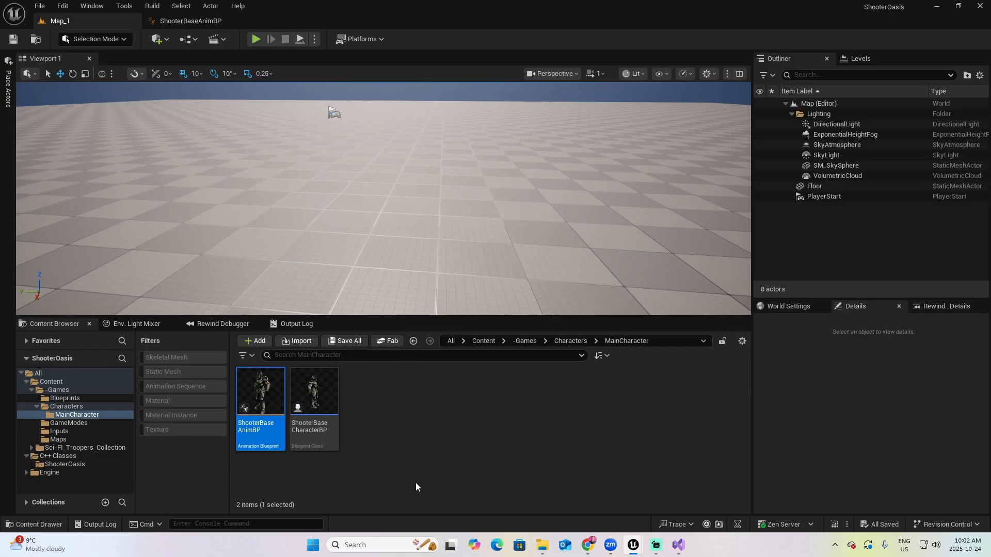
click(404, 457)
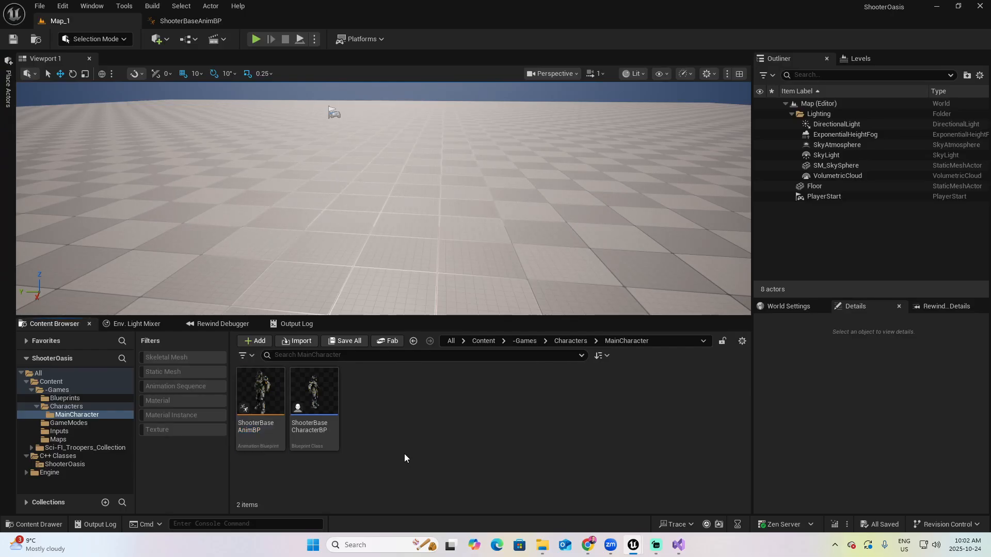
click(64, 7)
mouse_move(93, 6)
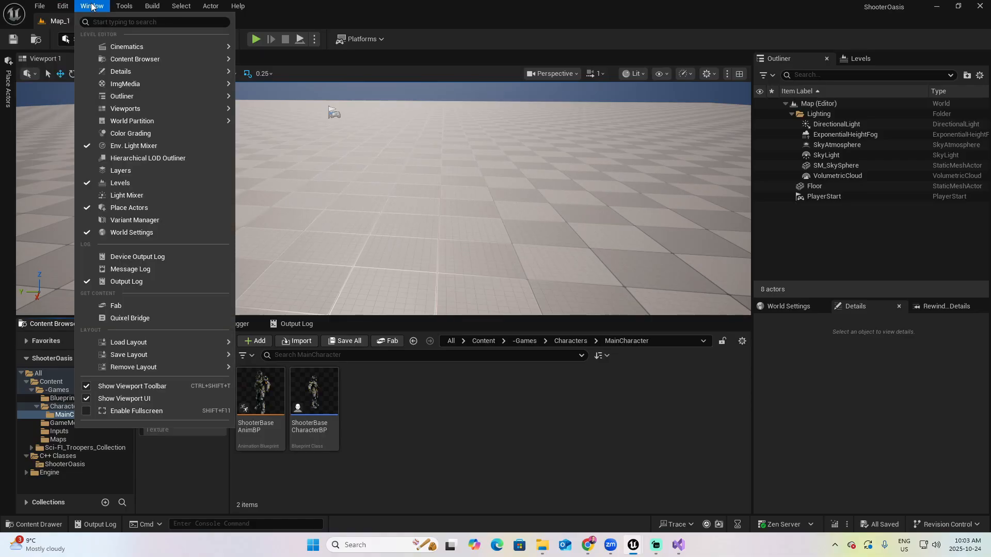
click(132, 306)
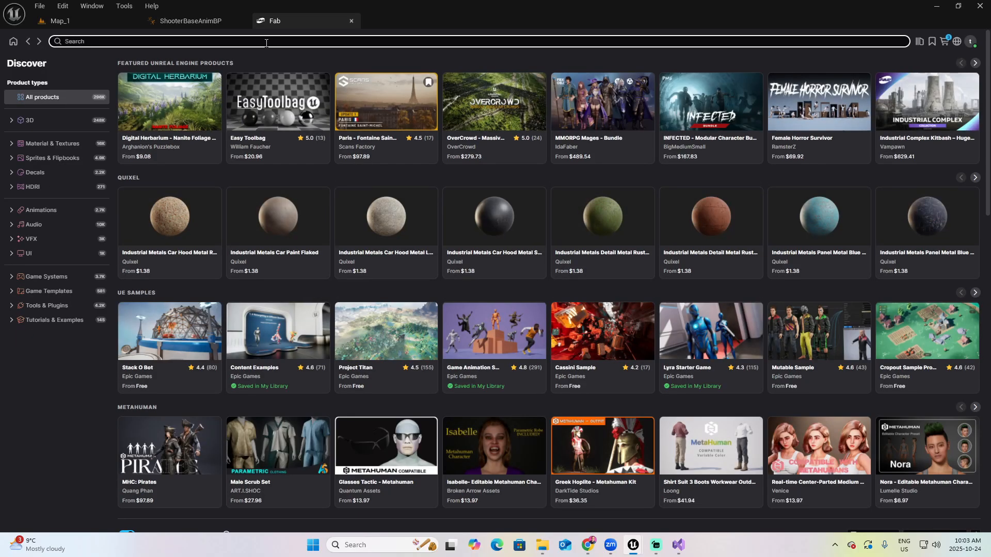
text(paragon character)
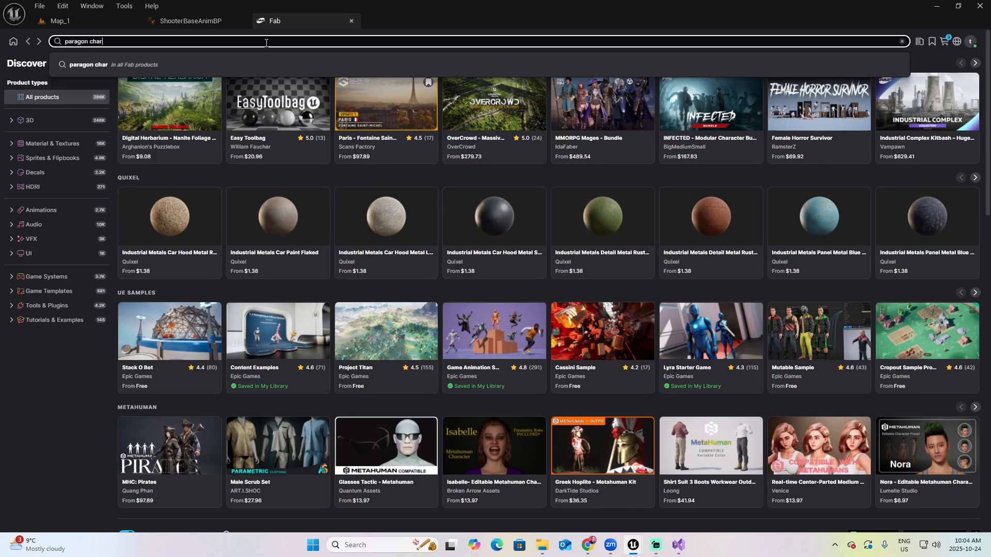
key(Return)
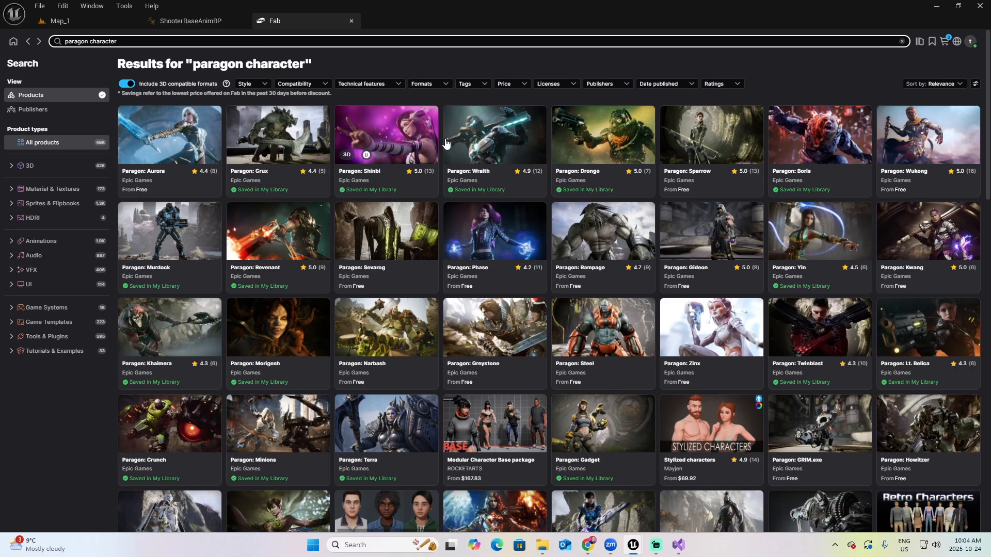
click(495, 129)
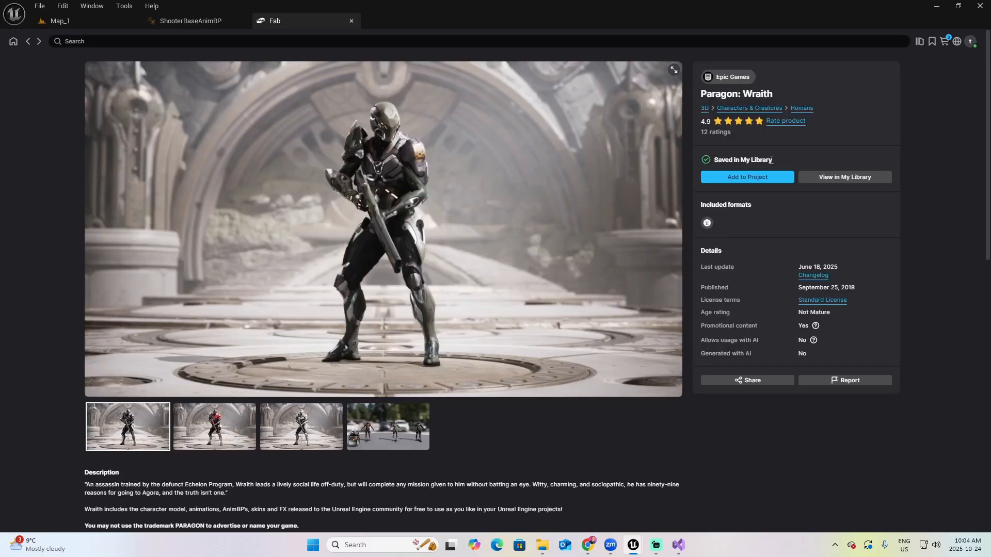
click(748, 178)
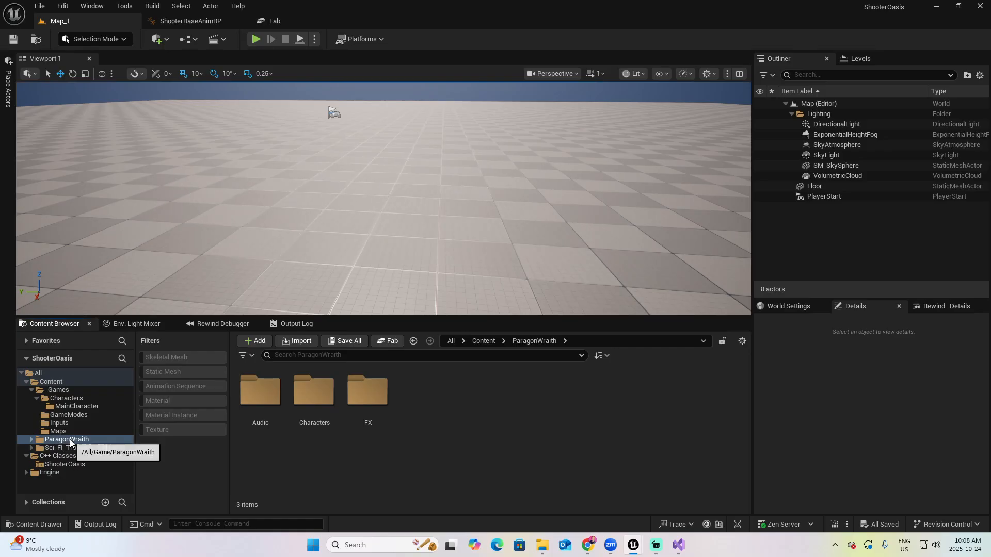
- Browse the ParagonWraith content down to Characters/Heroes/Wraith and examine its Animations folder
click(32, 439)
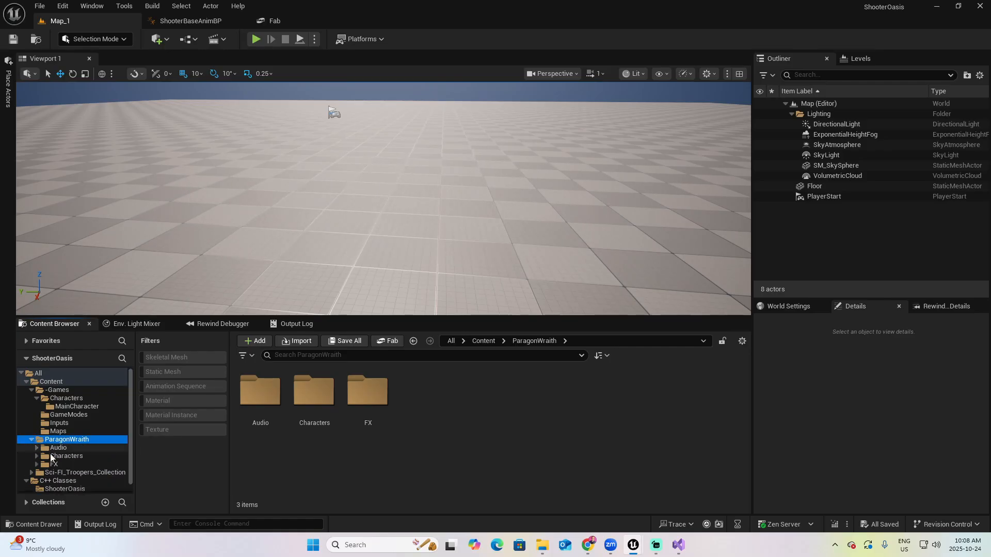
click(57, 456)
click(64, 472)
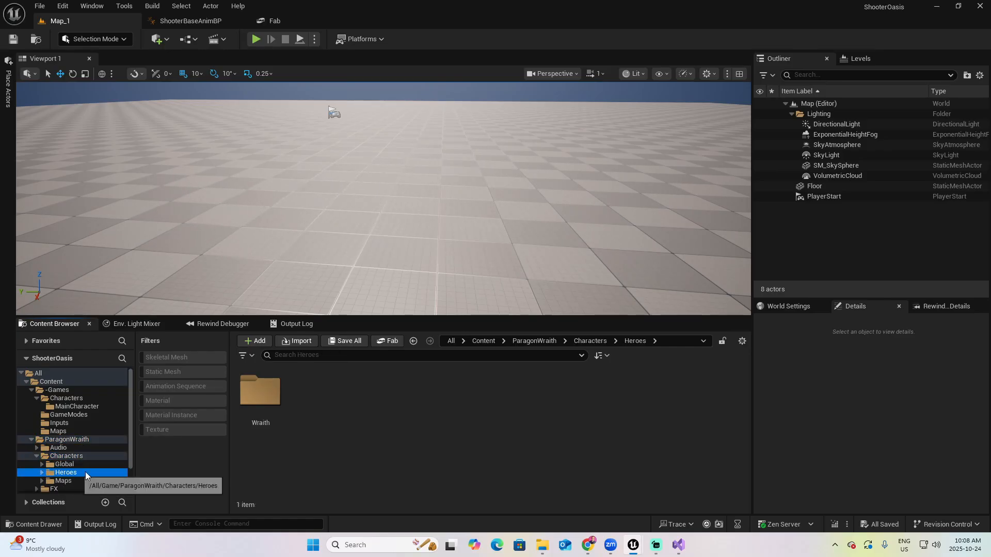
double_click(260, 394)
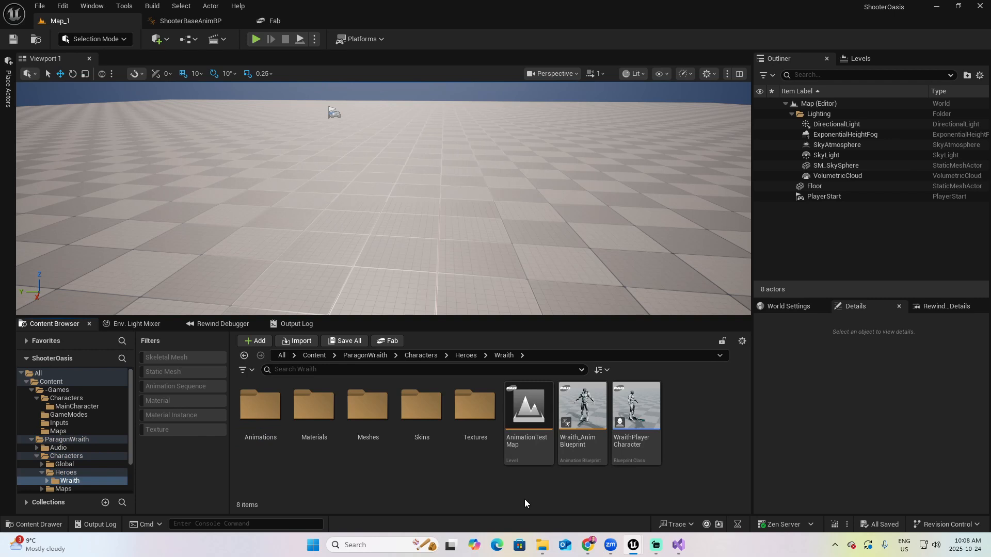
double_click(259, 405)
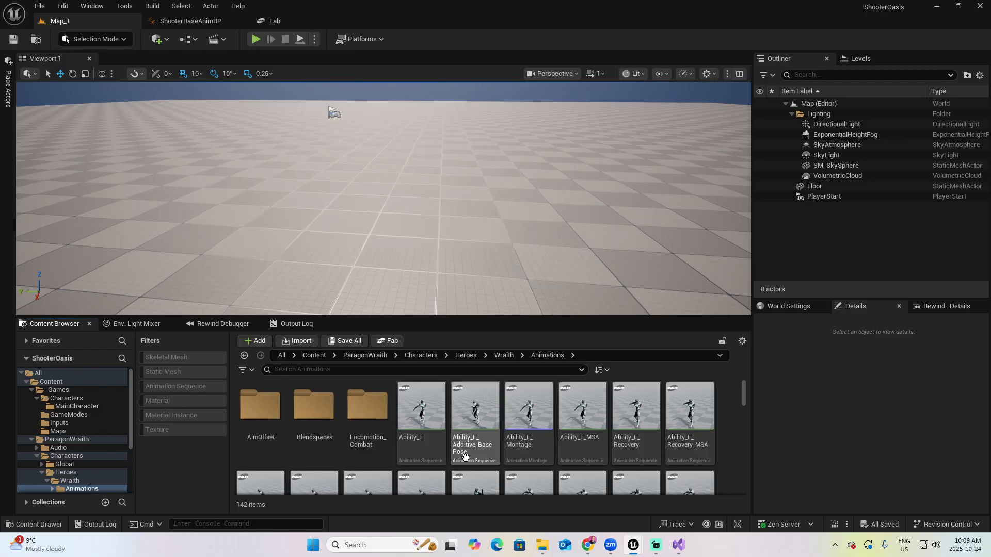
key(alt+Left)
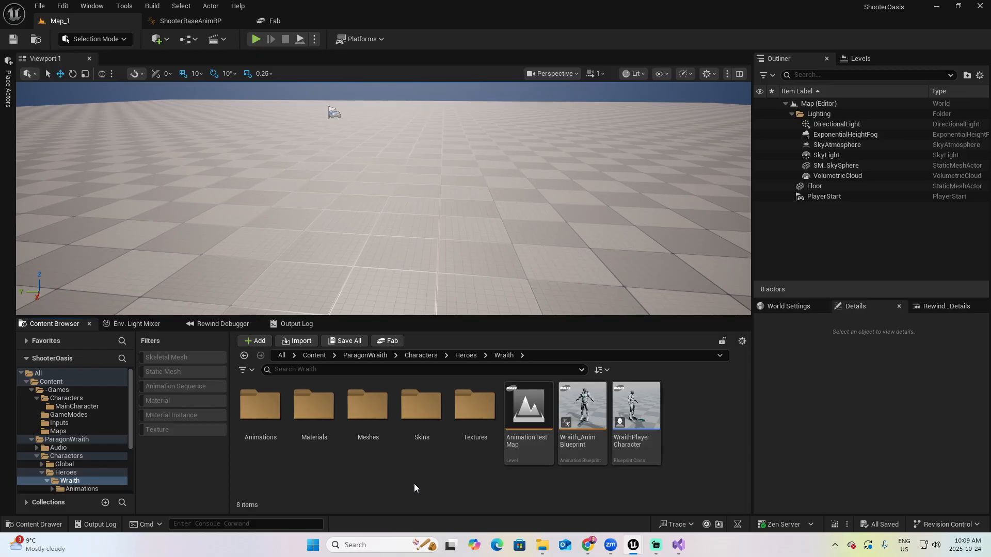
- Open ShooterBaseCharacterBP from the MainCharacter folder in the full Blueprint editor, showing its viewport and skeletal mesh setting
click(72, 407)
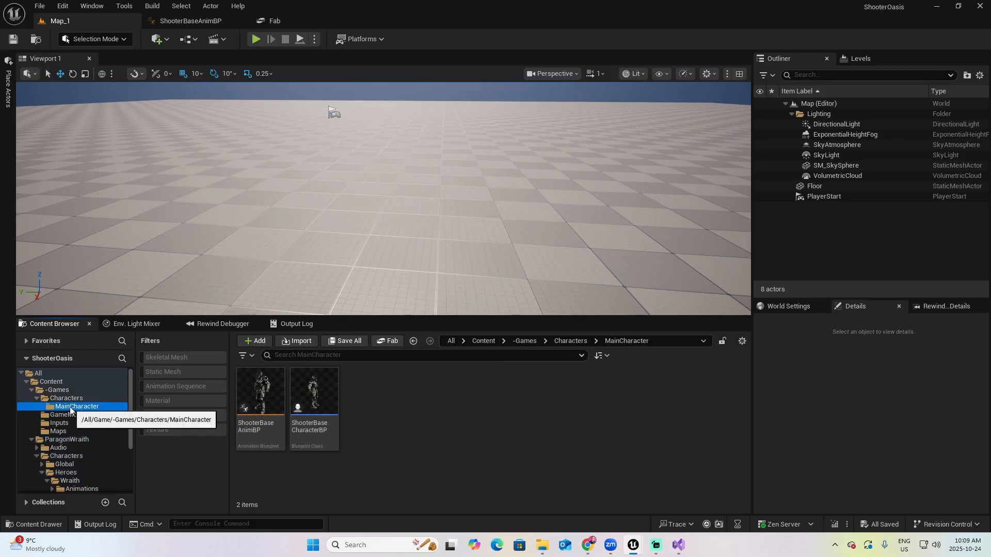
double_click(312, 395)
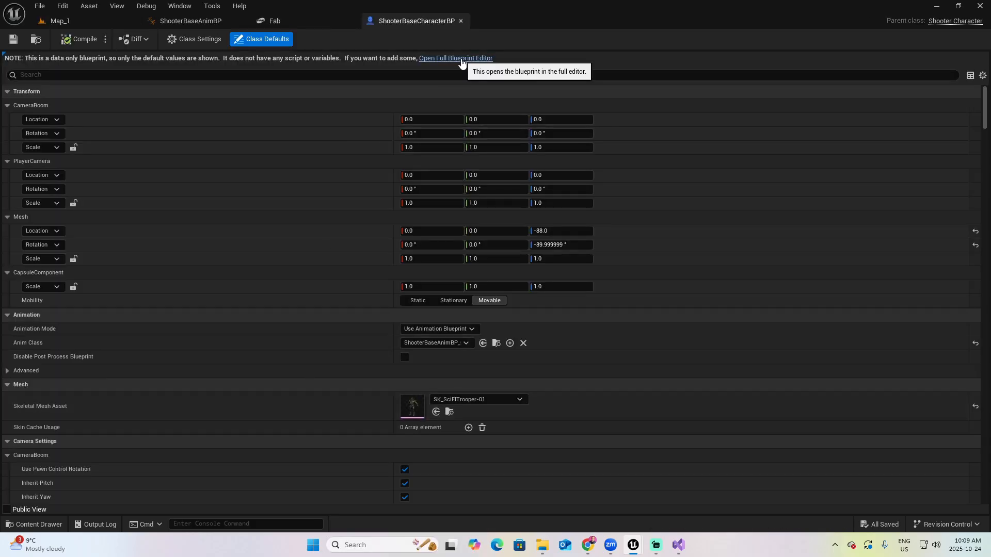
click(461, 59)
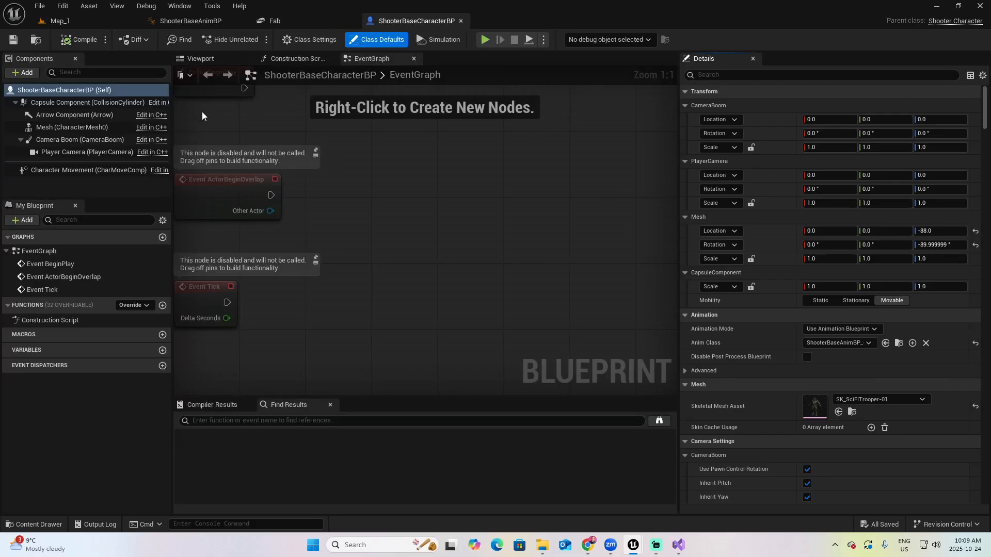
click(200, 58)
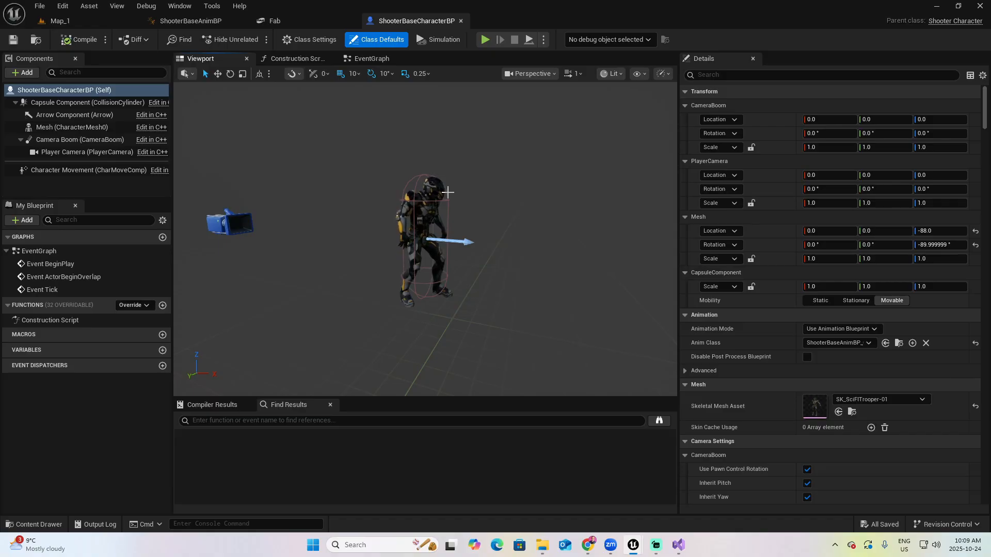
scroll(751, 381, down, 2)
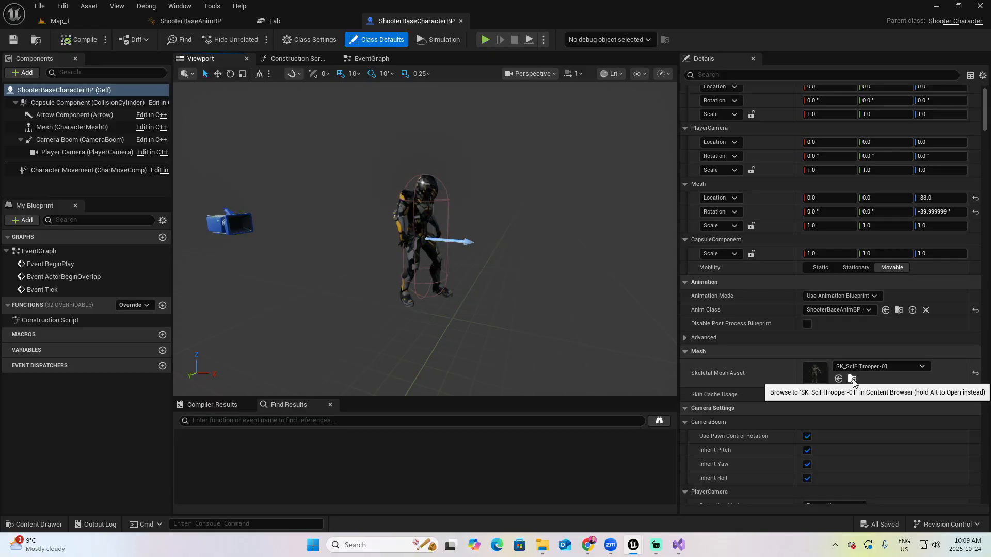
- Set ShooterBaseCharacterBP's Skeletal Mesh Asset to Wraith and inspect the character in the viewport
click(872, 366)
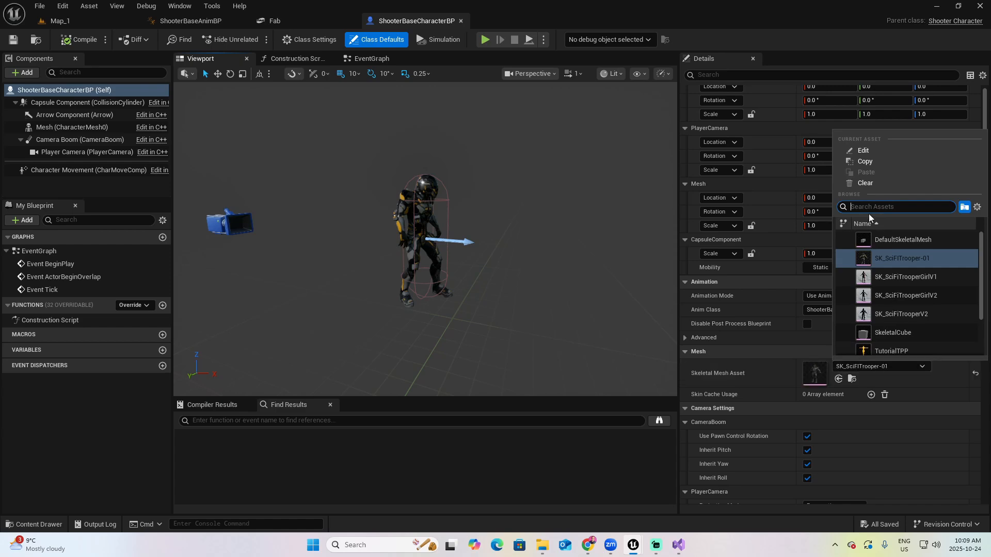
text(wraith)
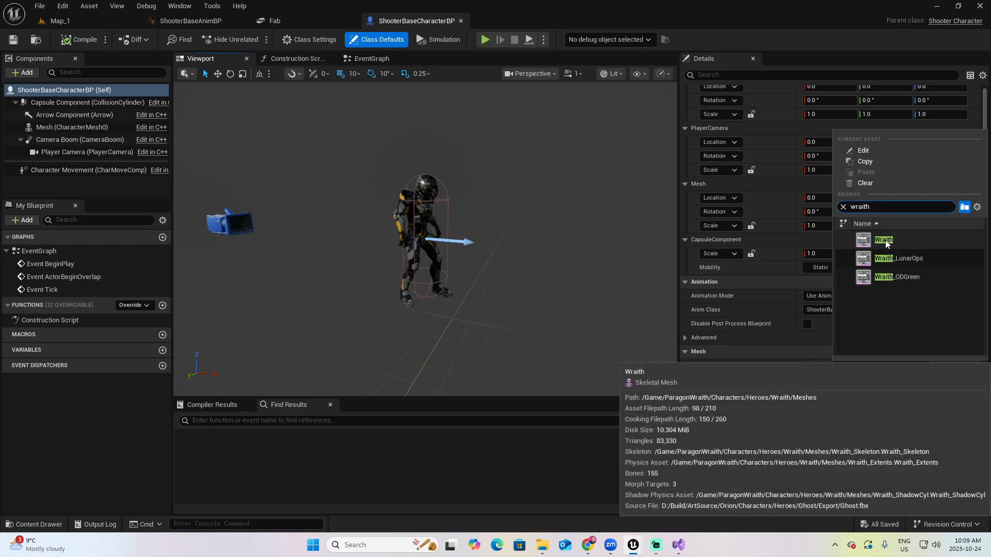
click(884, 241)
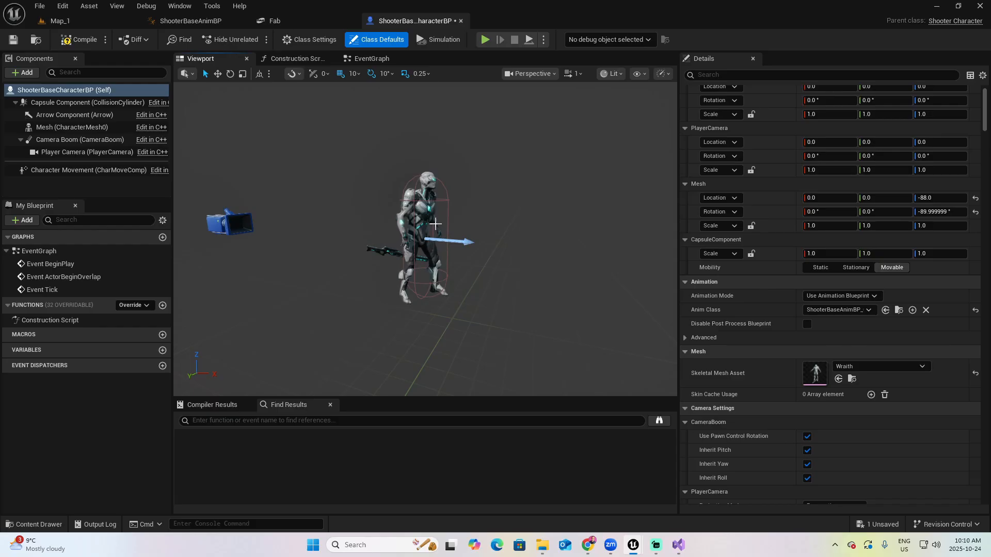
scroll(398, 248, up, 6)
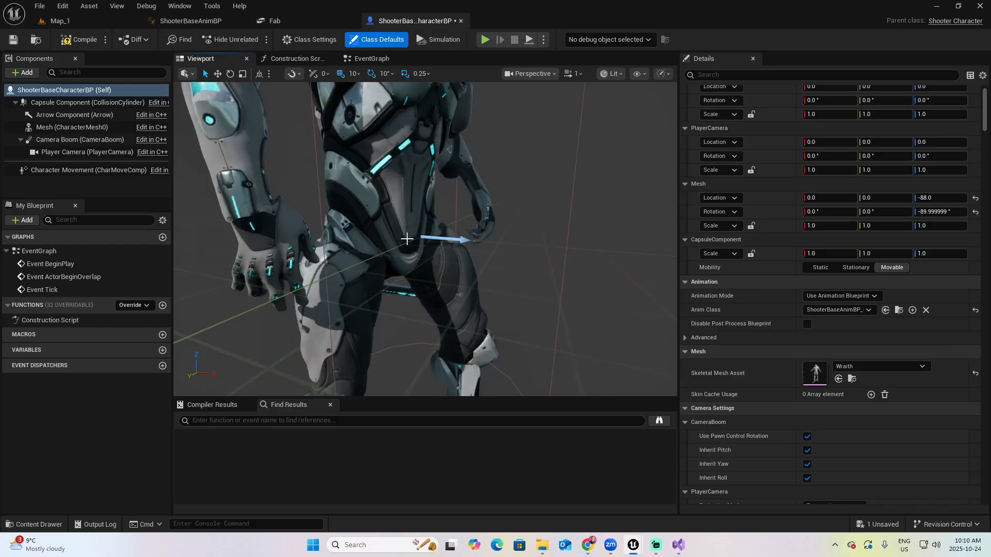
scroll(407, 239, down, 6)
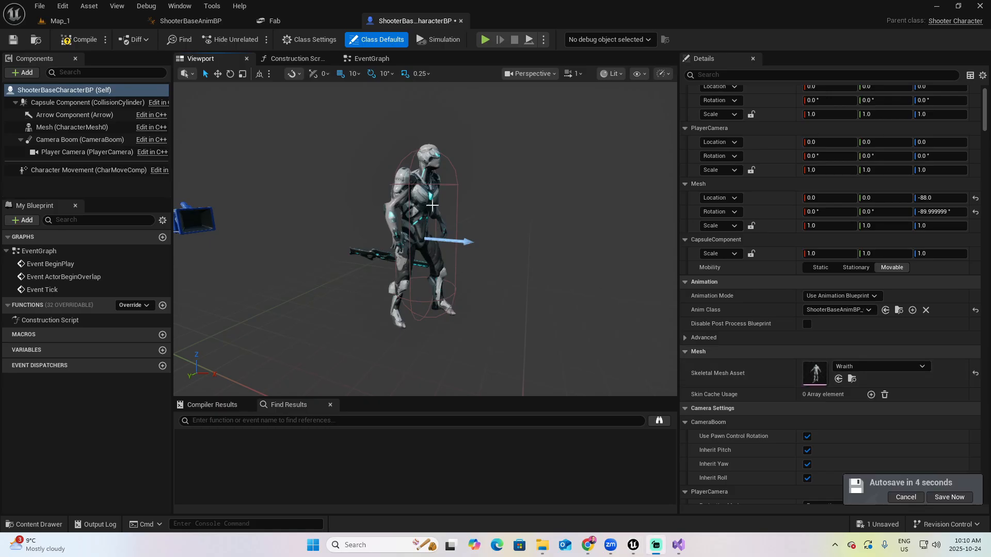
- Start a new Animation Blueprint in the level's MainCharacter content folder with PlayerAnimInstance as its parent class
click(59, 21)
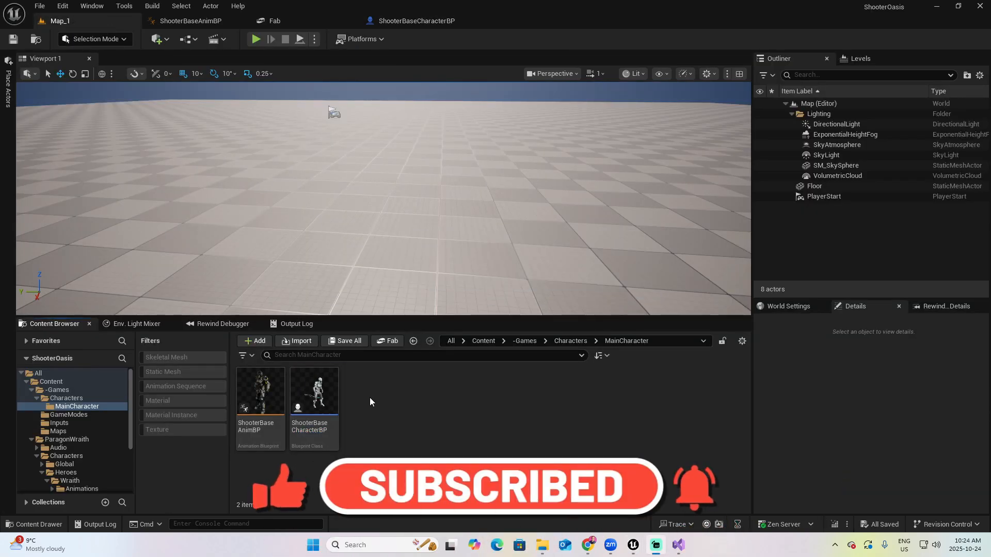
right_click(370, 397)
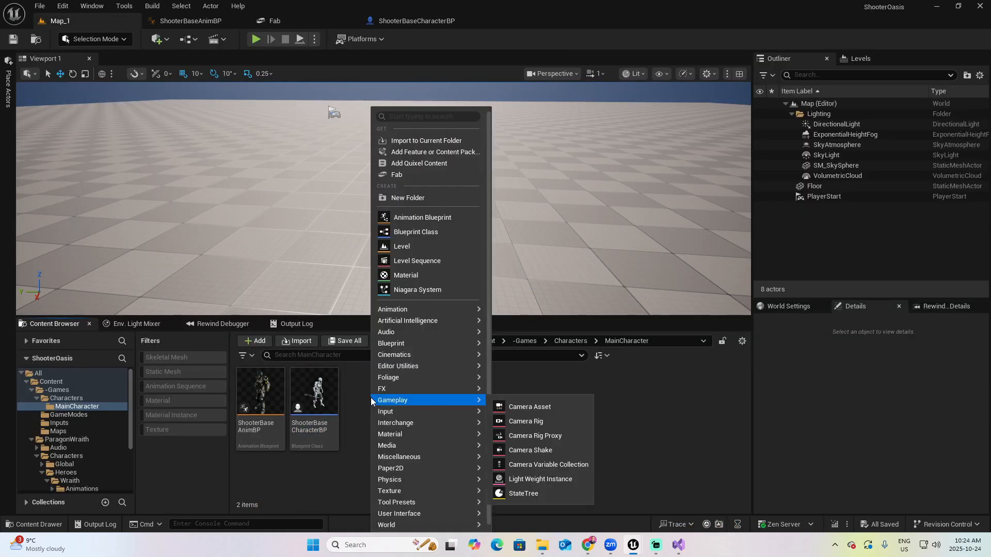
click(420, 217)
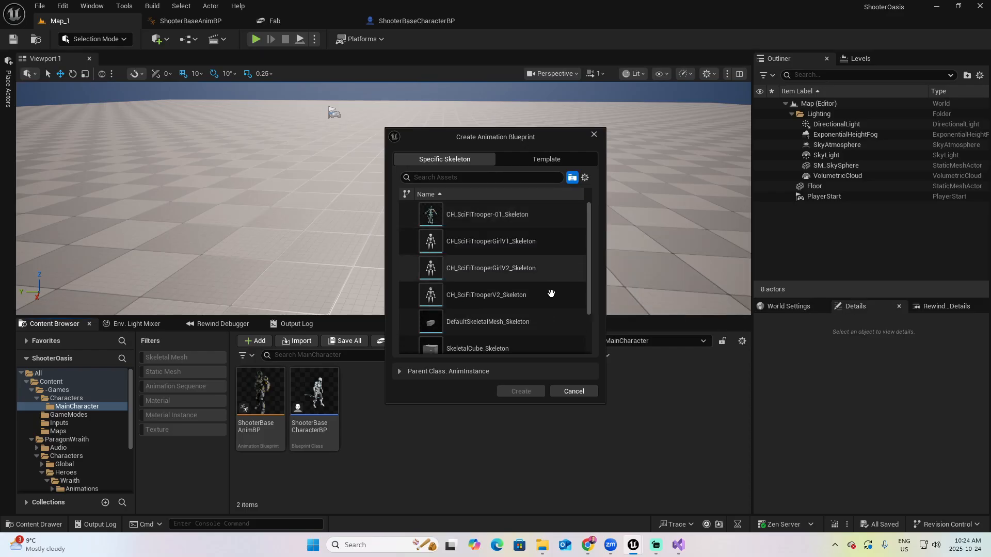
click(436, 391)
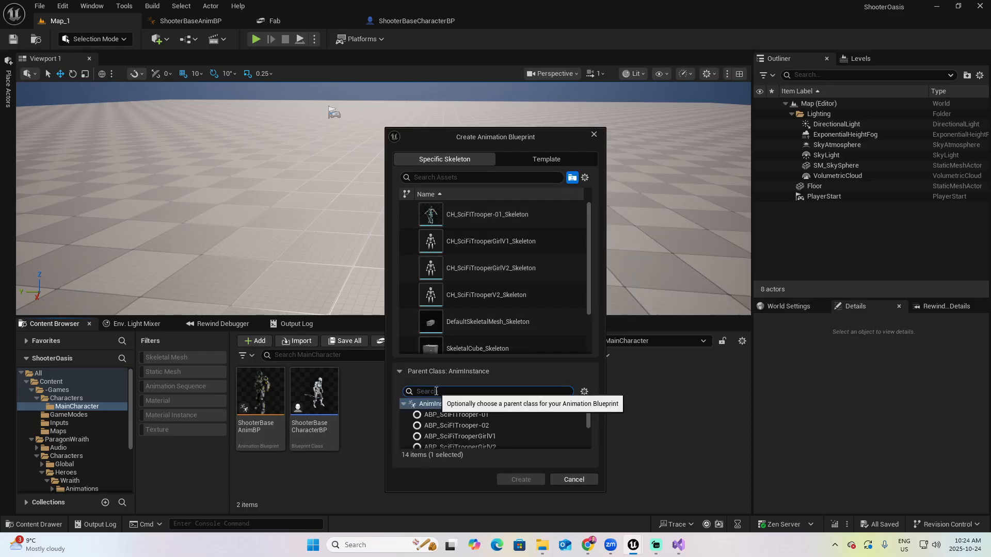
key(alt+Tab)
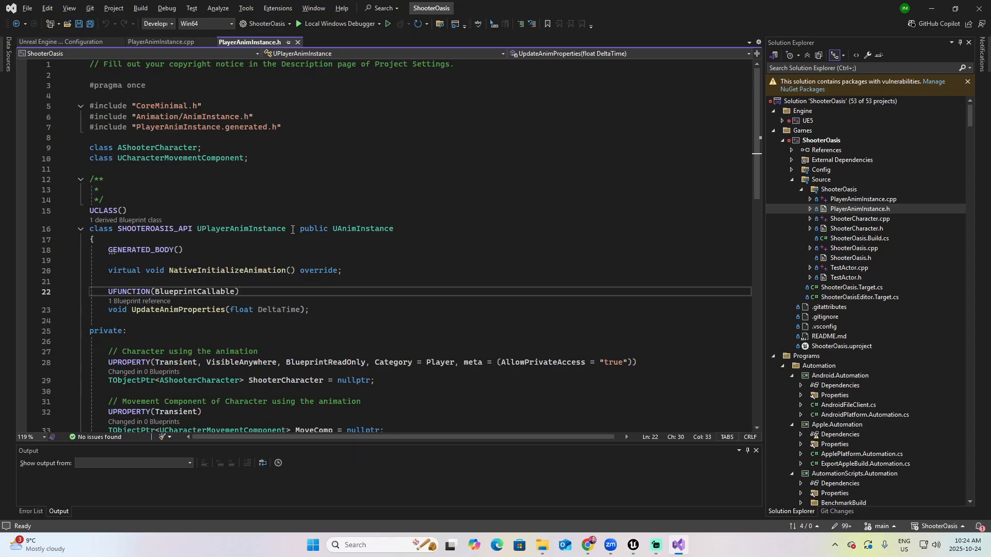
key(alt+Tab)
text(playeran)
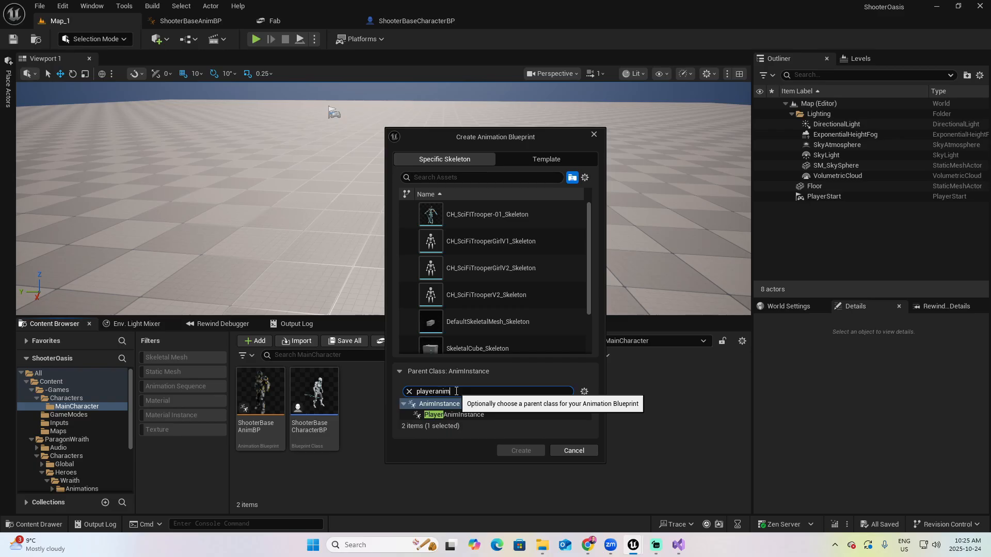
click(452, 415)
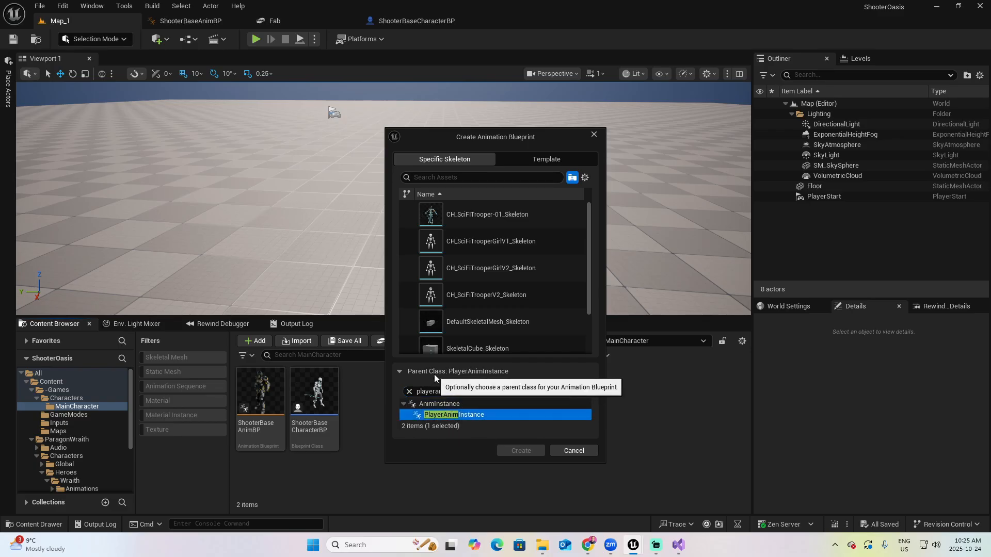
- Create the Animation Blueprint for Wraith_Skeleton and name it ShooterWraithAnimBP
drag(588, 283, 596, 329)
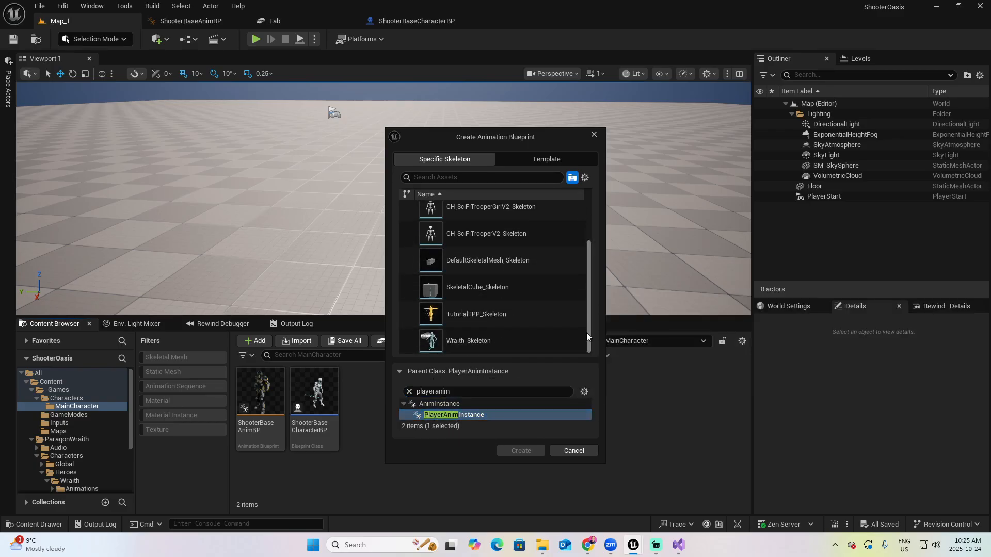
click(469, 341)
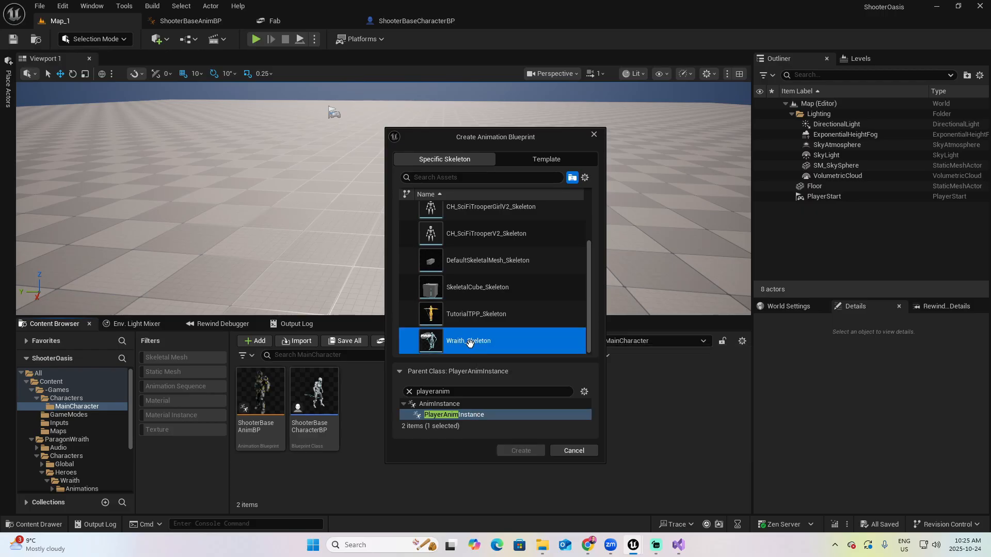
click(520, 450)
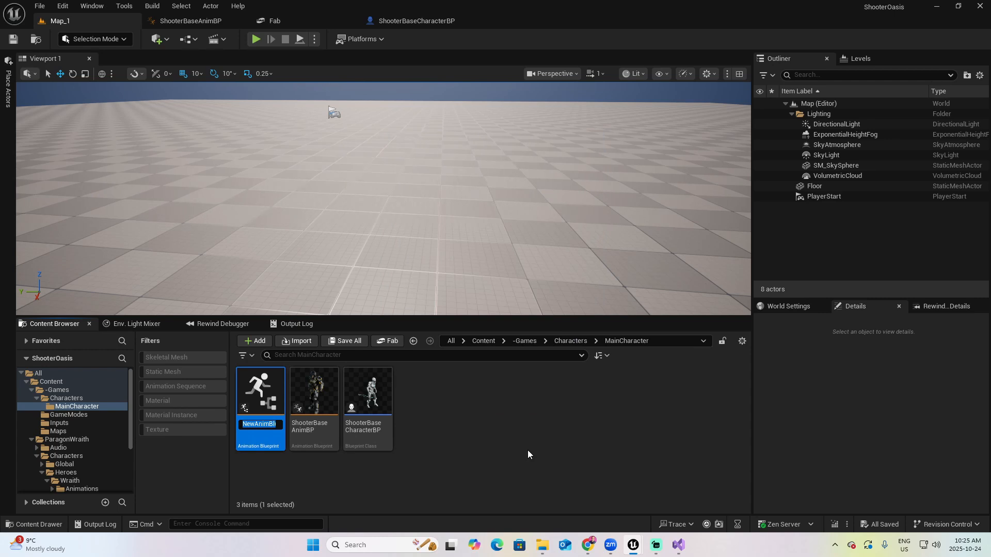
text(s)
text(hooterWrai)
text(thAnimBP)
key(Return)
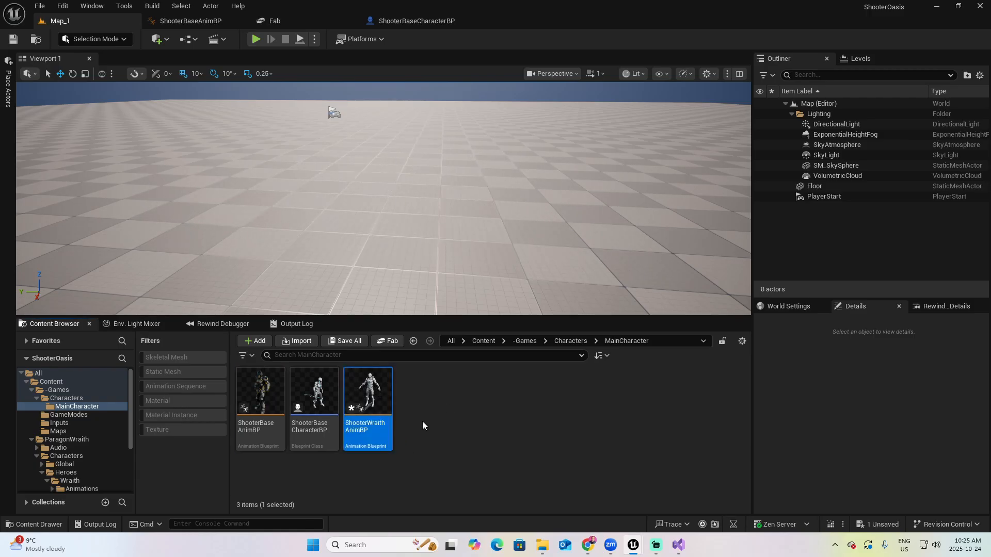
- Set the Anim Class of ShooterBaseCharacterBP to ShooterWraithAnimBP
click(428, 21)
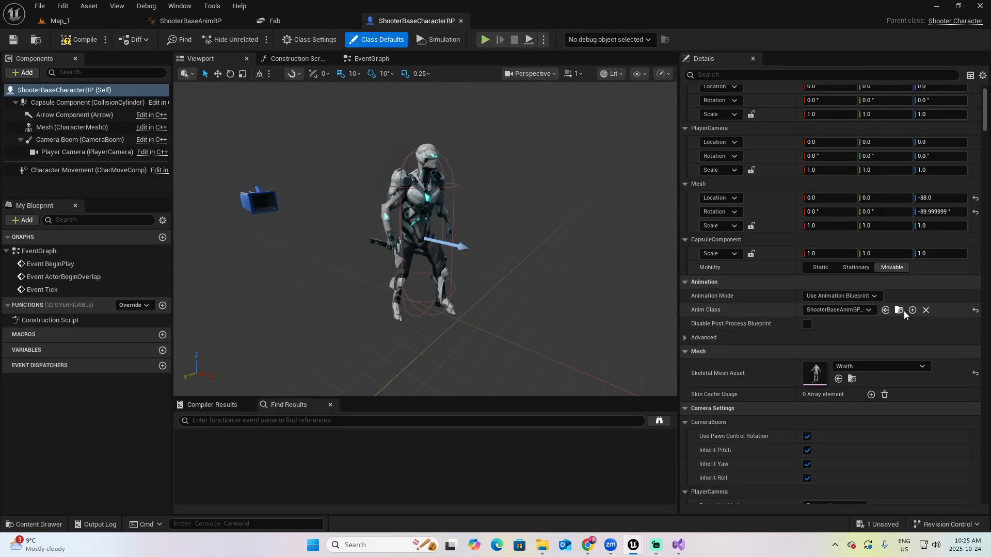
click(869, 312)
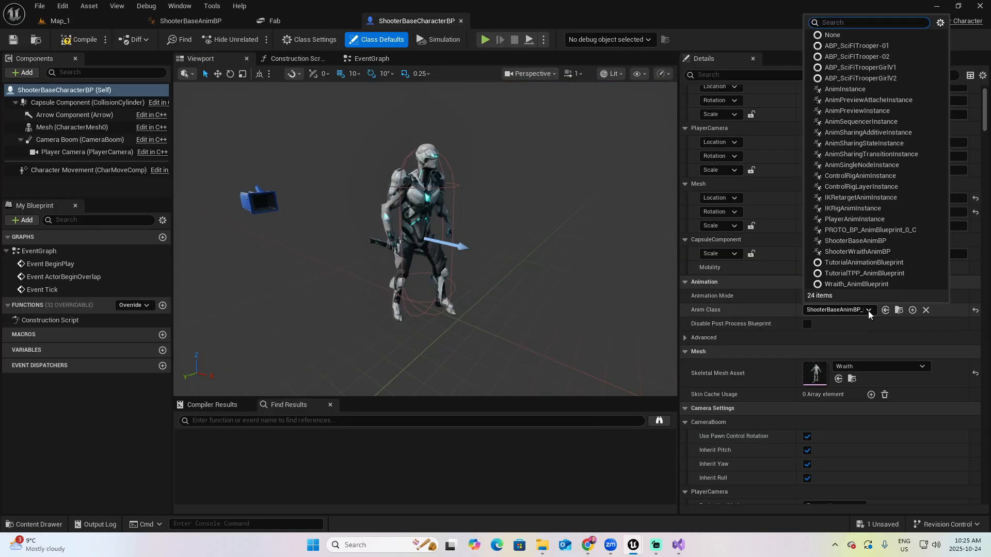
text(wraith)
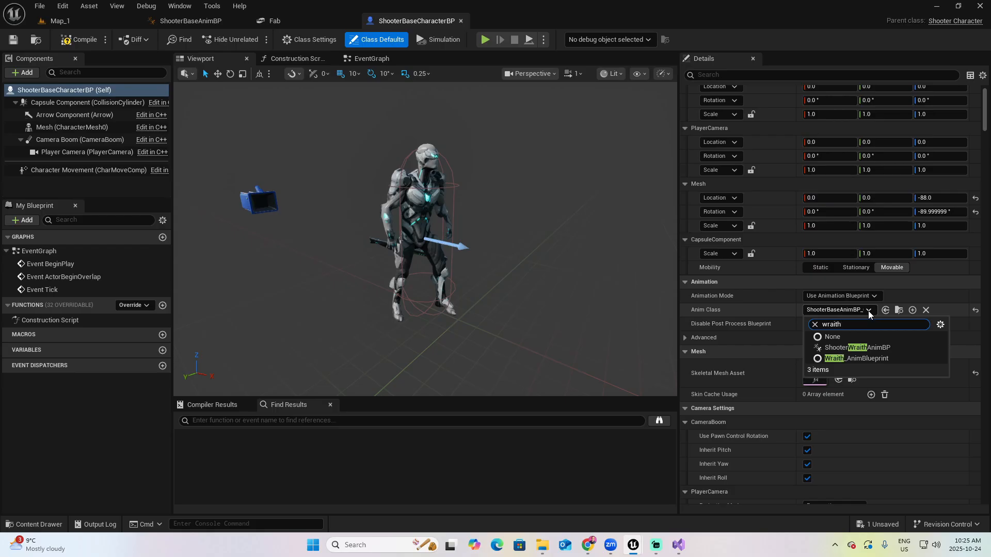
click(866, 349)
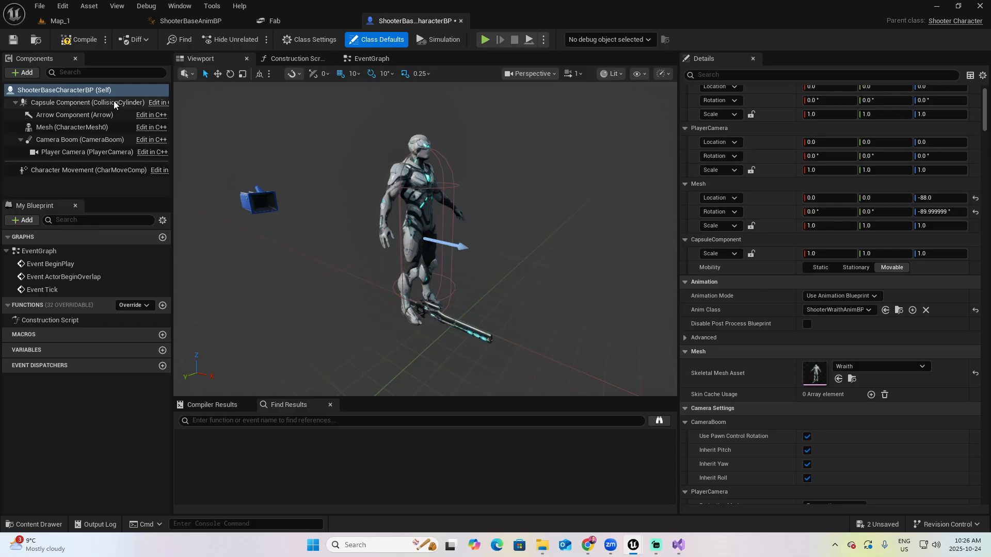
- Open ShooterWraithAnimBP from the MainCharacter folder for editing
click(67, 20)
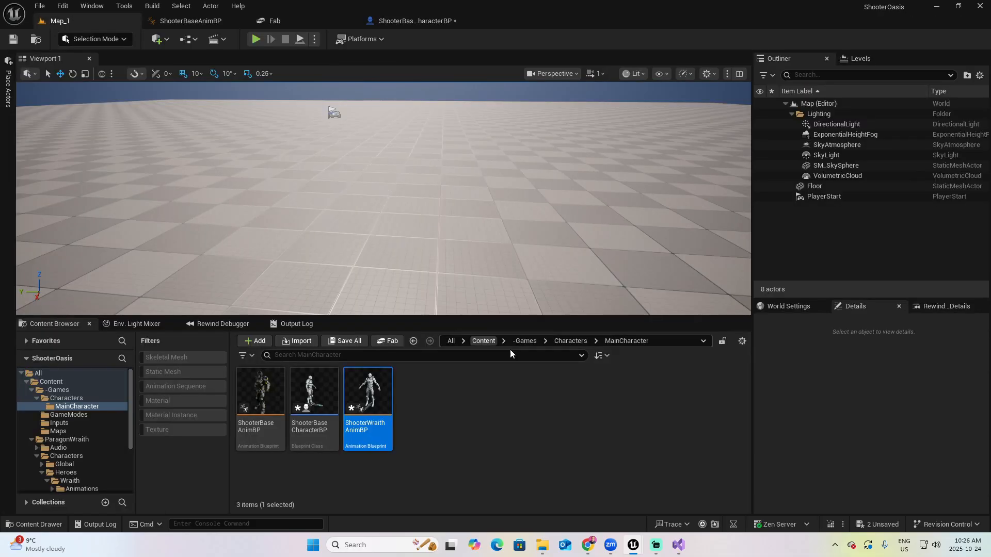
click(466, 435)
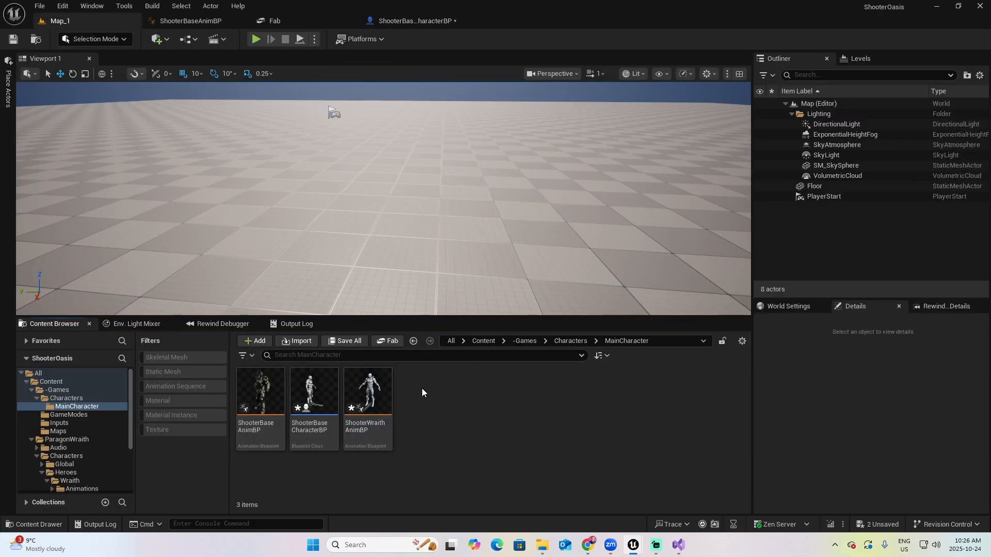
click(379, 392)
double_click(379, 392)
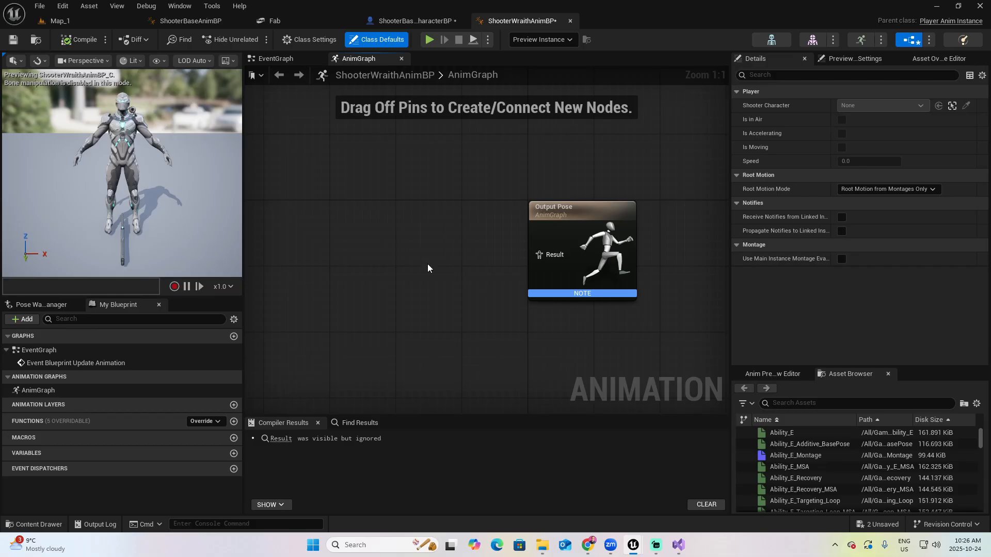
- Add a state machine named Ground Movement to the AnimGraph and connect it to the Output Pose's Result
right_click(395, 255)
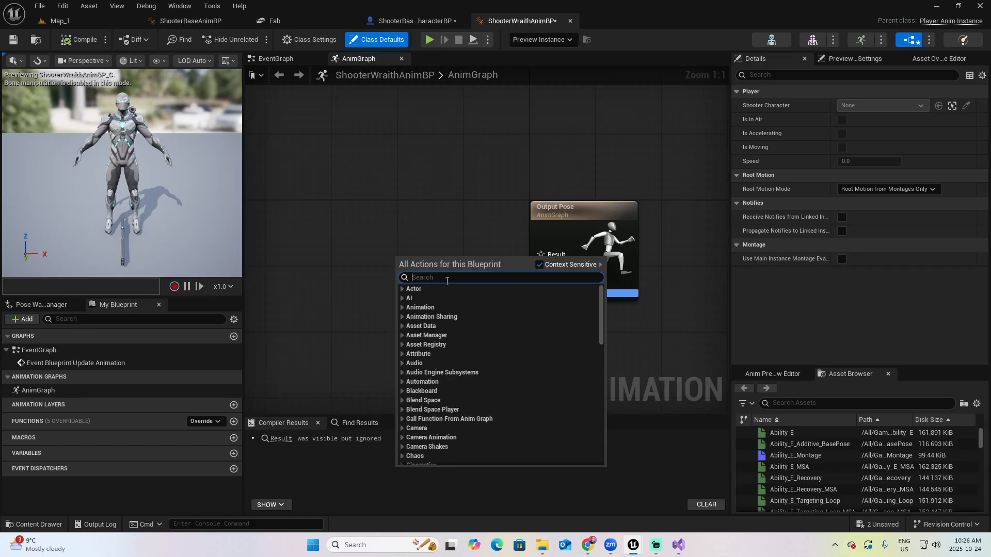
text(state mach)
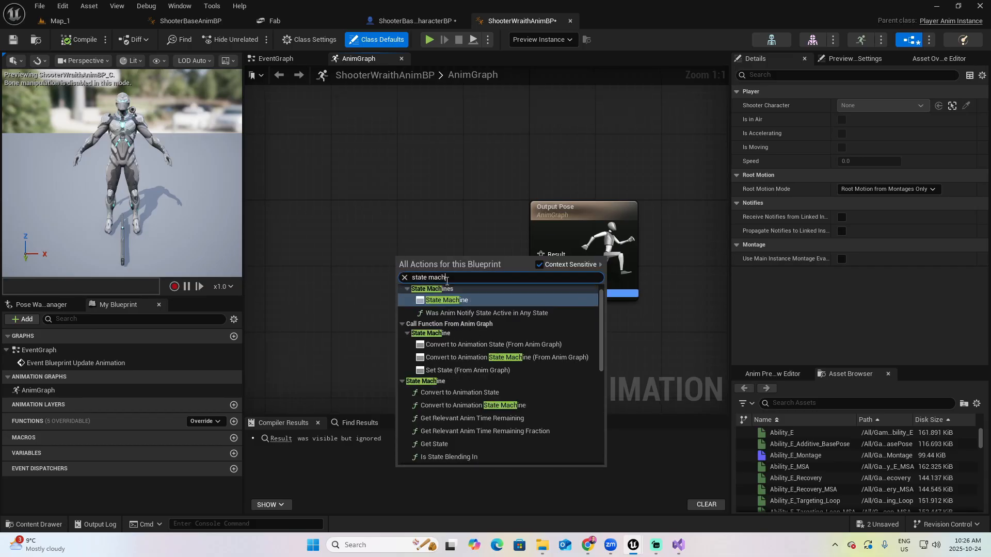
click(440, 300)
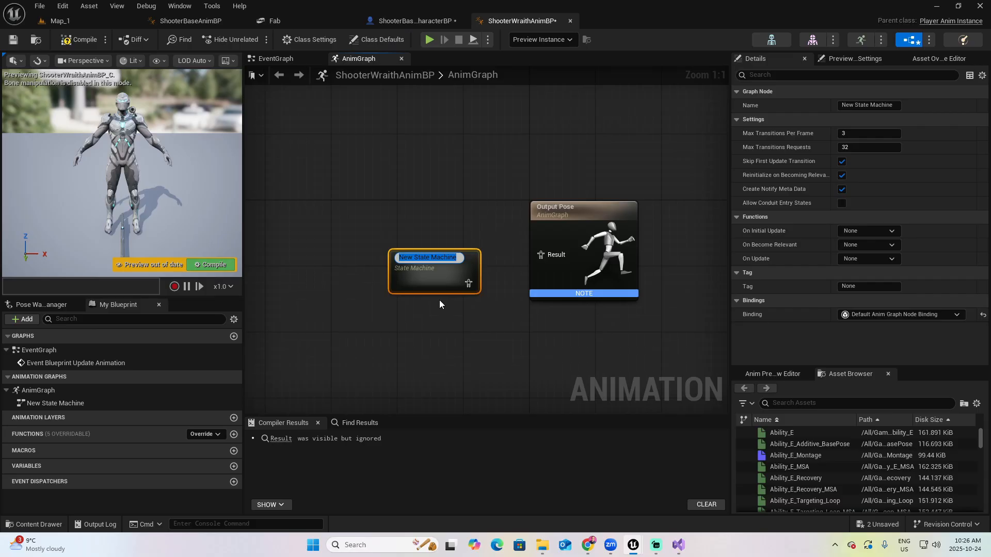
double_click(422, 258)
drag(457, 257, 391, 259)
text(Ground Movement)
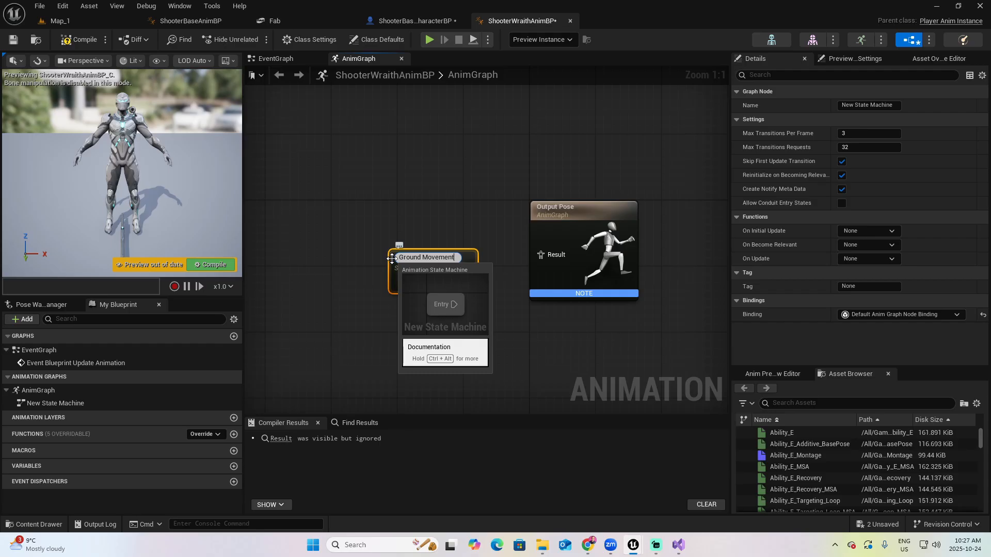
key(Return)
drag(429, 256, 540, 255)
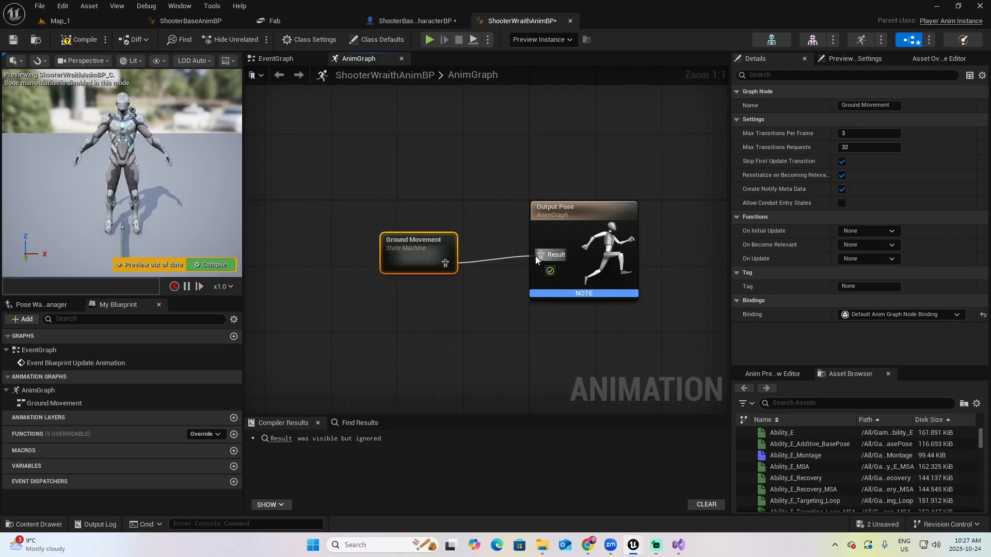
- Open the new Ground Movement graph, and copy all states and transitions from Ground Movement in ShooterBaseAnimBP
double_click(406, 243)
right_drag(440, 283, 333, 299)
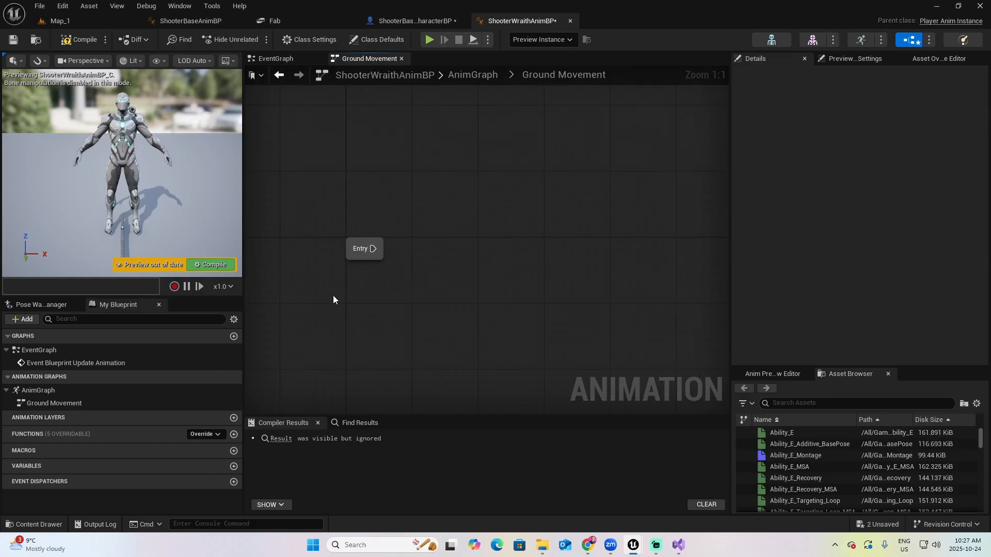
click(194, 21)
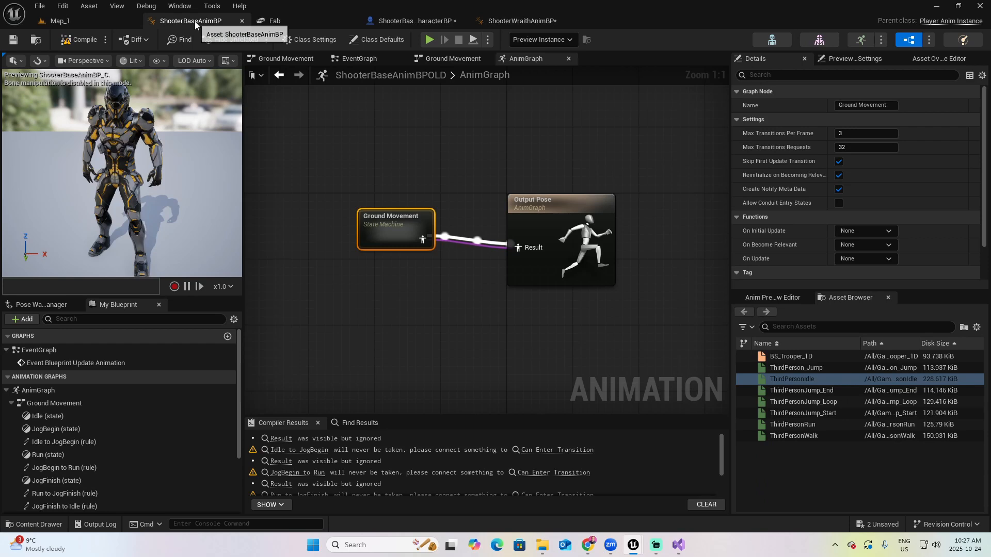
double_click(392, 224)
right_drag(440, 138, 396, 157)
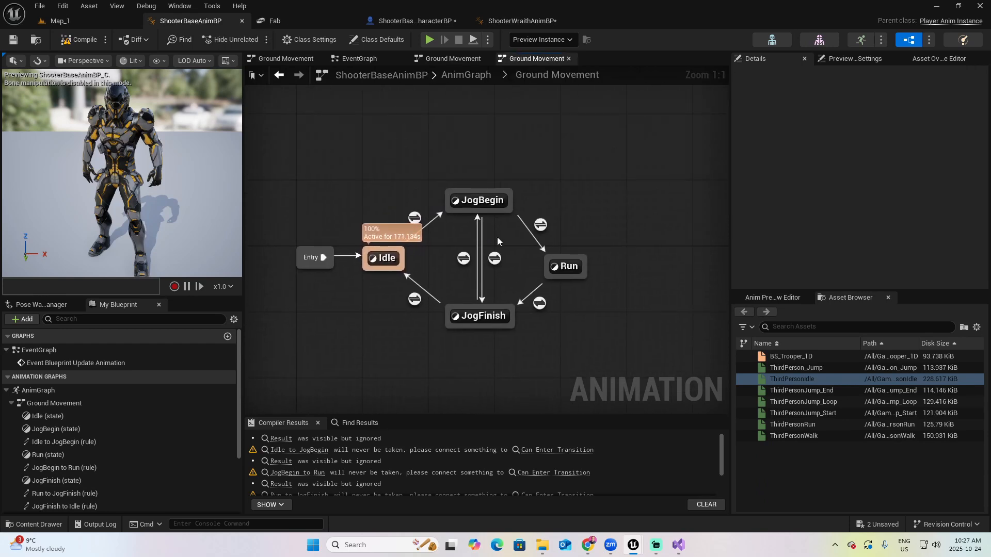
drag(375, 149, 592, 361)
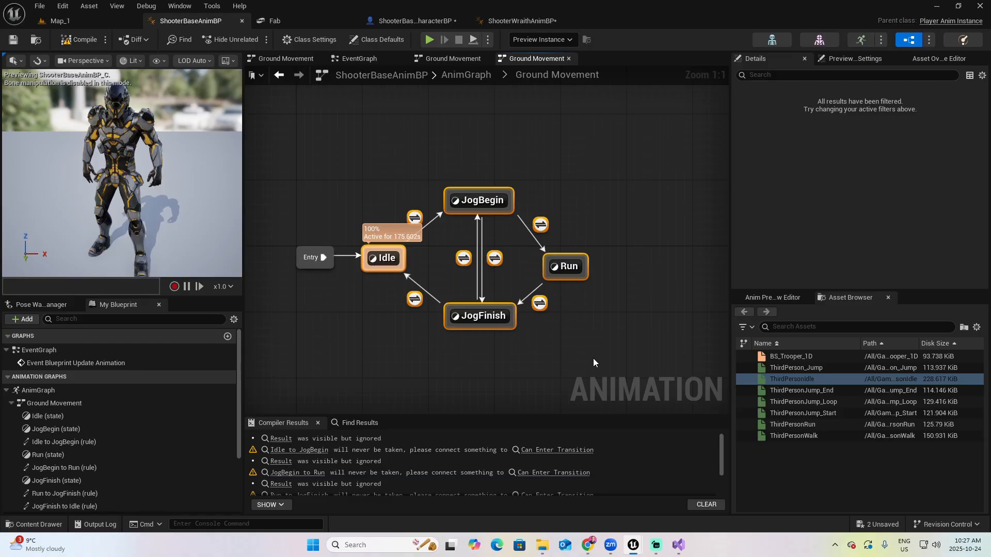
- Paste the copied states and transitions into ShooterWraithAnimBP's Ground Movement graph and place them beside the Entry node
click(519, 21)
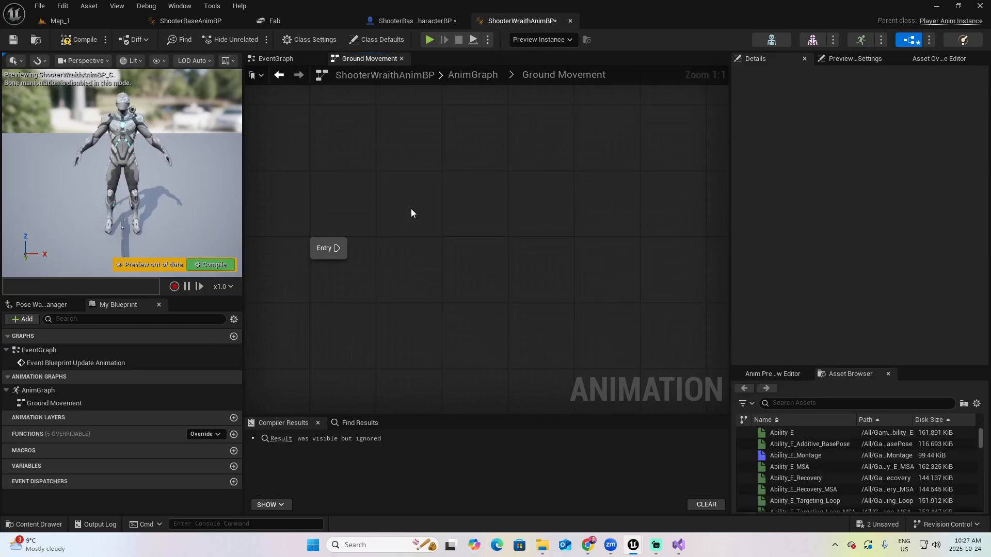
key(ctrl+v)
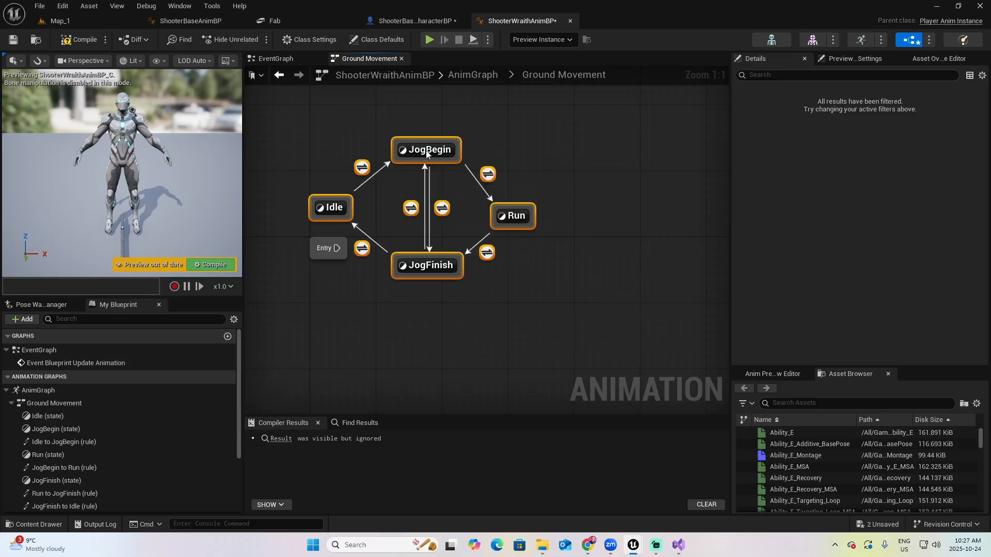
drag(426, 153, 492, 194)
click(361, 187)
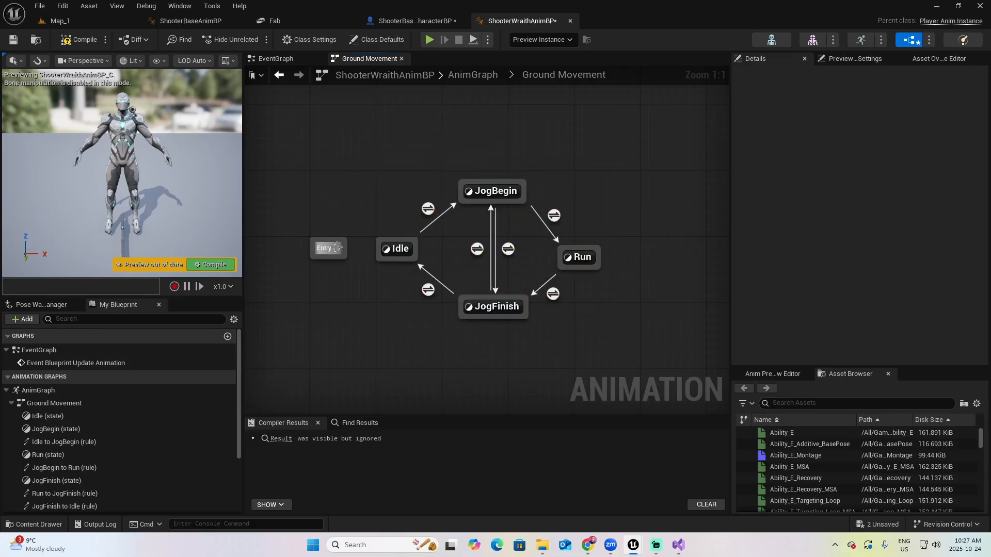
- Connect the Entry node to the Idle state and delete the ThirdPersonIdle sequence player inside Idle
drag(336, 248, 397, 250)
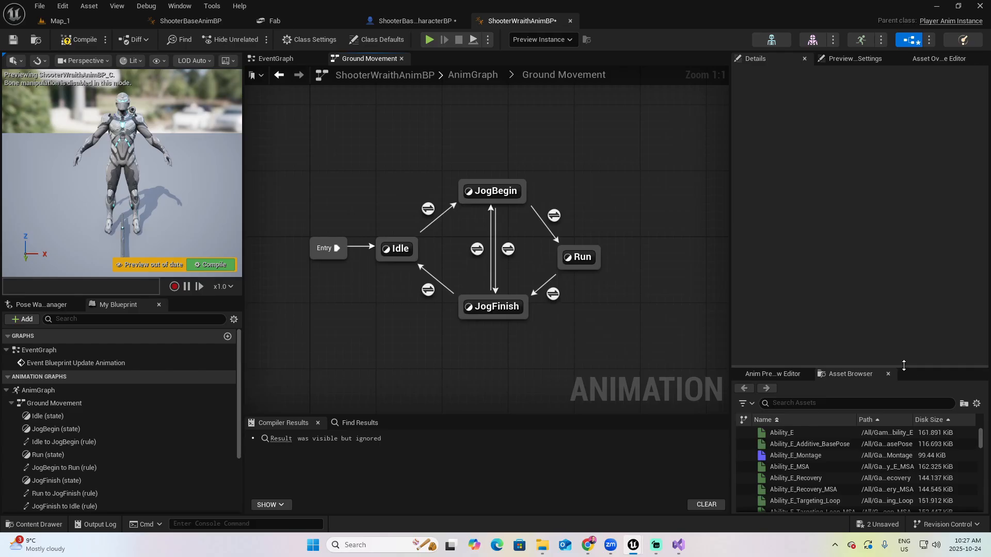
drag(903, 368, 894, 287)
click(401, 252)
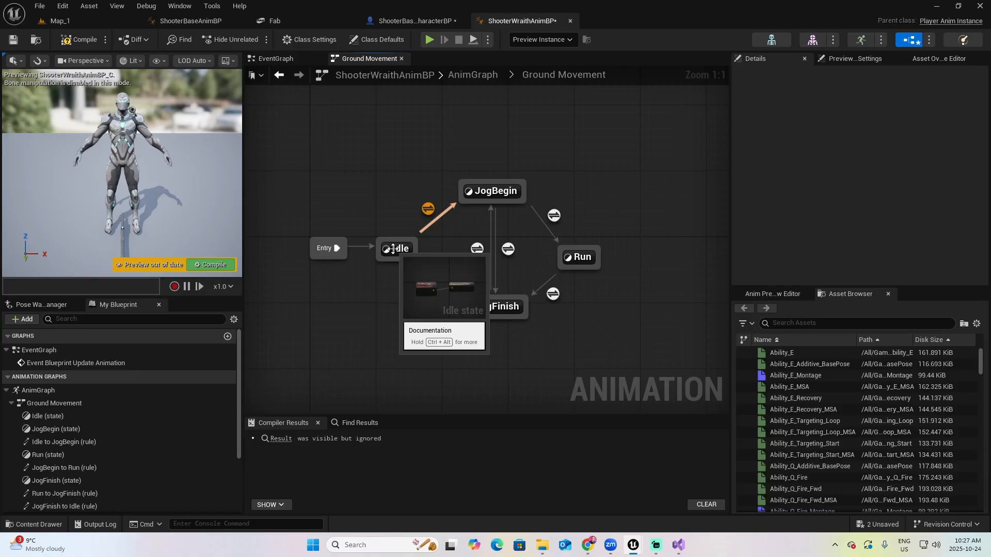
double_click(394, 249)
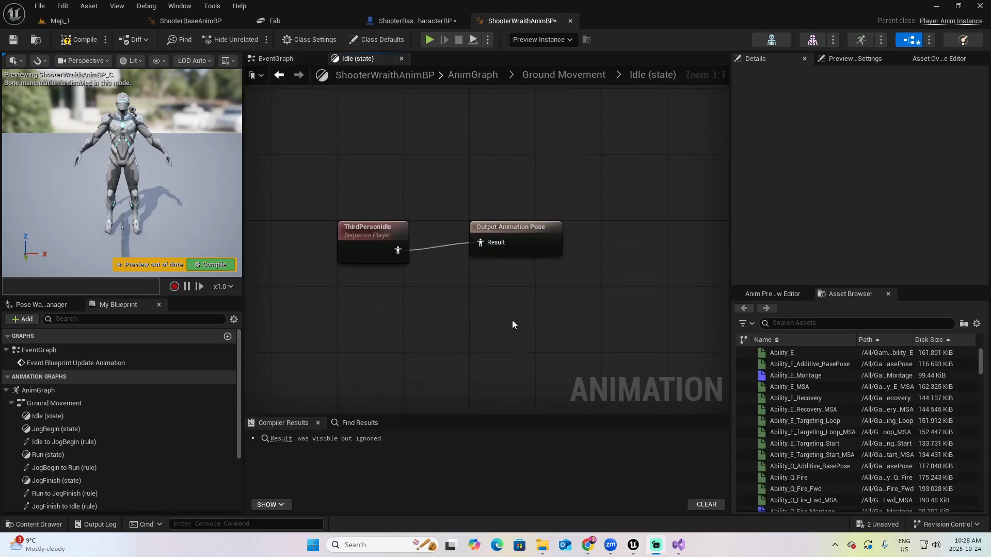
click(394, 229)
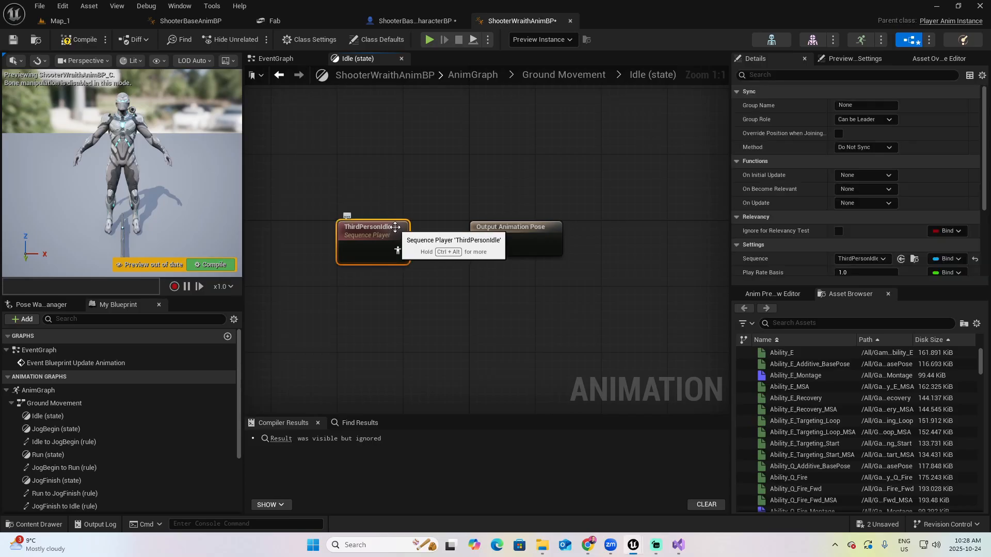
key(Delete)
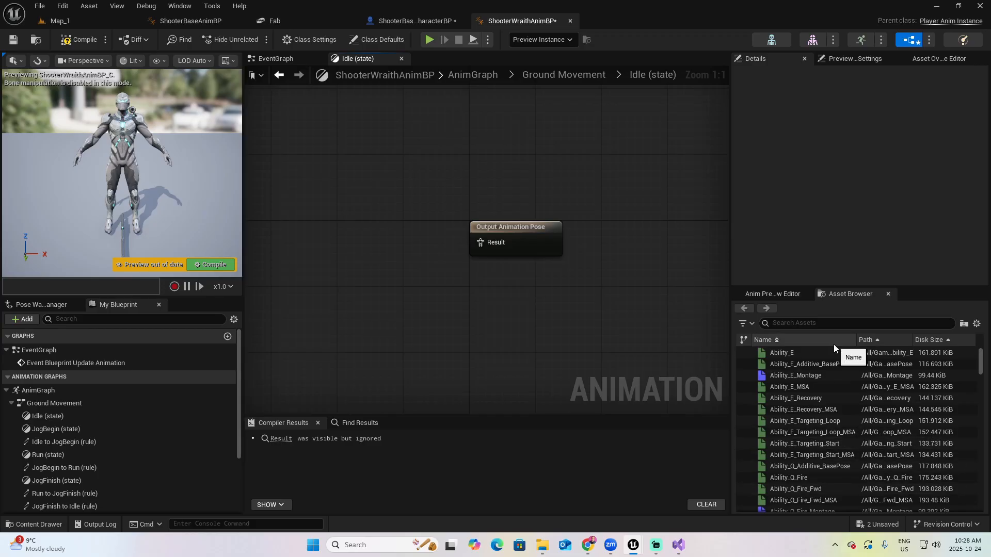
- Search the skeleton's assets for "idle" and preview the Idle_AO_CU_NonCombat animation
click(801, 322)
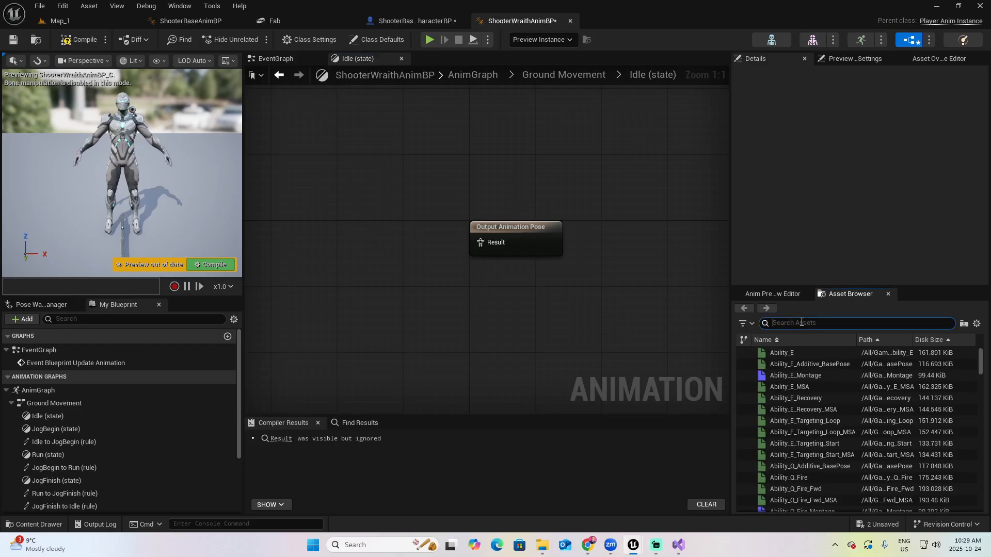
text(idle)
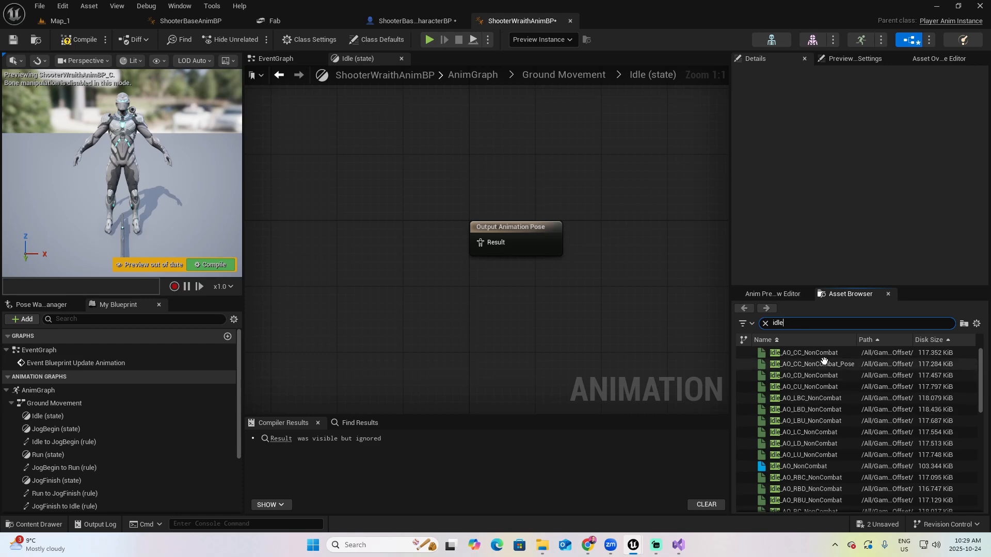
double_click(824, 387)
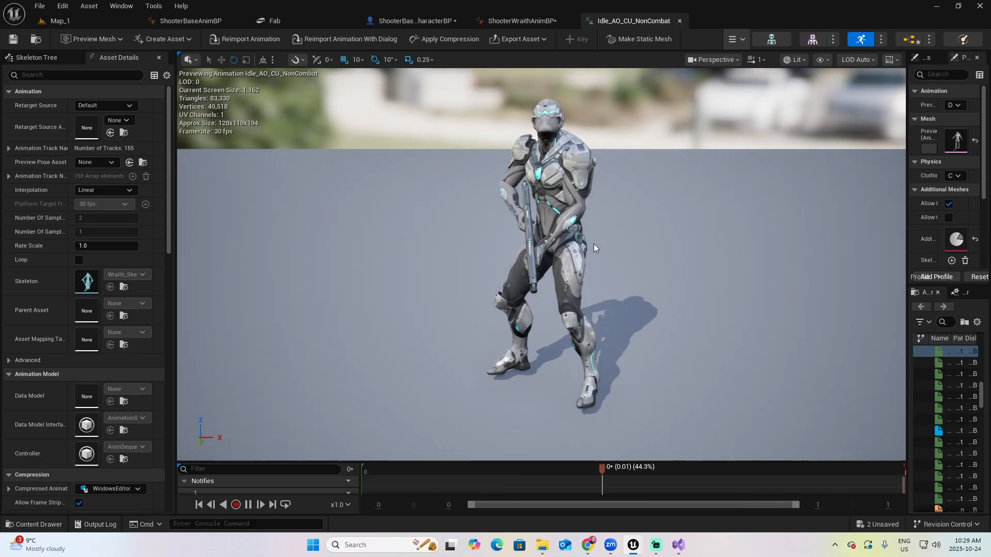
click(679, 21)
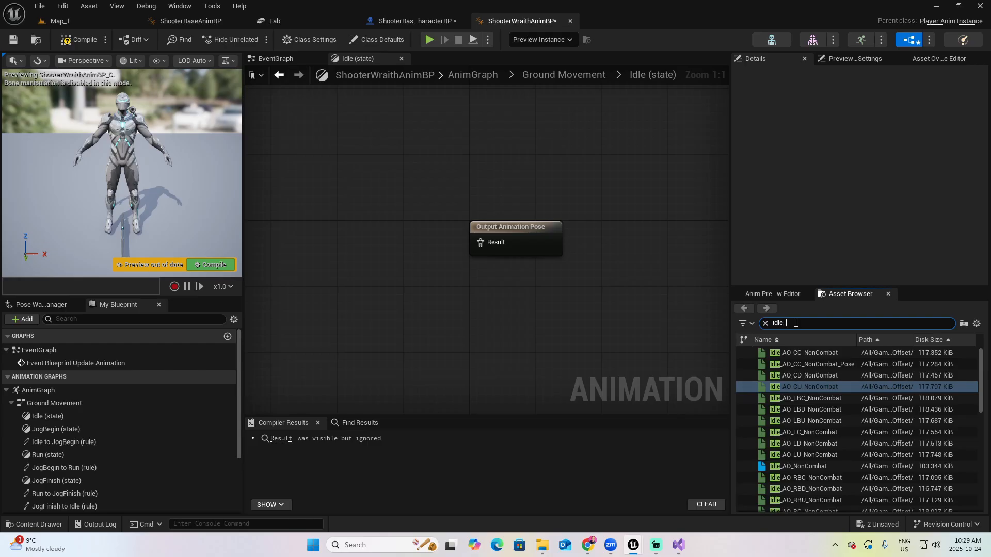
- Narrow the asset search to "idle_non" and preview the Idle_NonCombat animation
text(non)
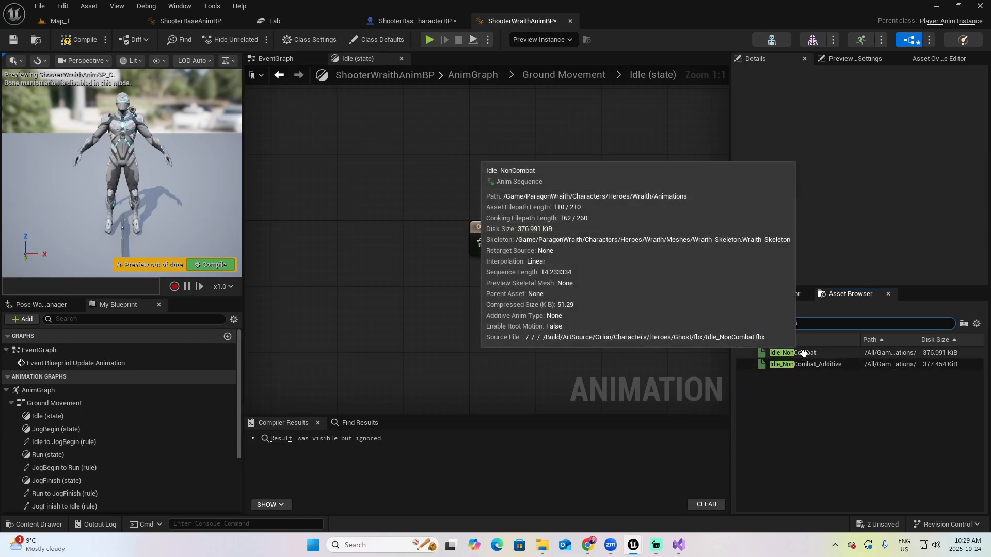
click(809, 352)
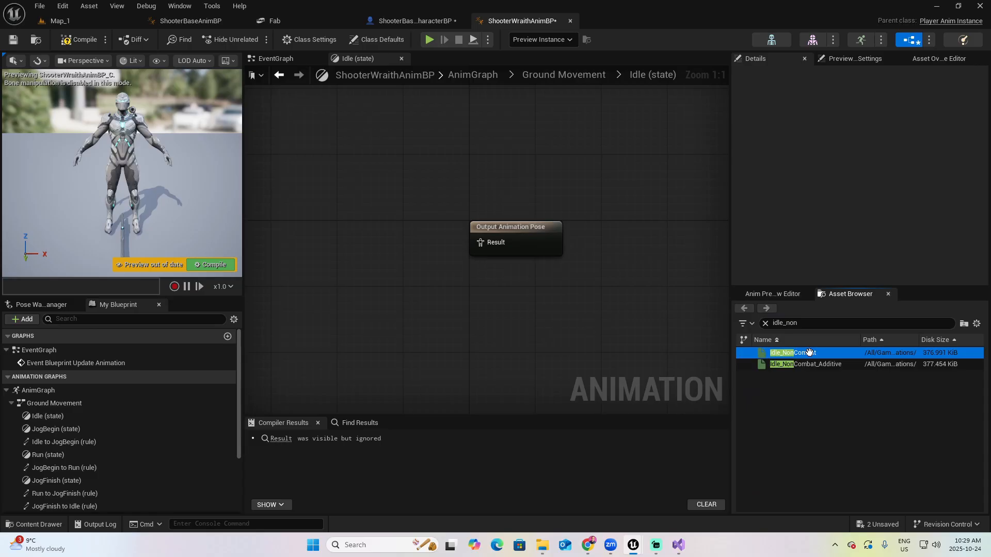
double_click(809, 352)
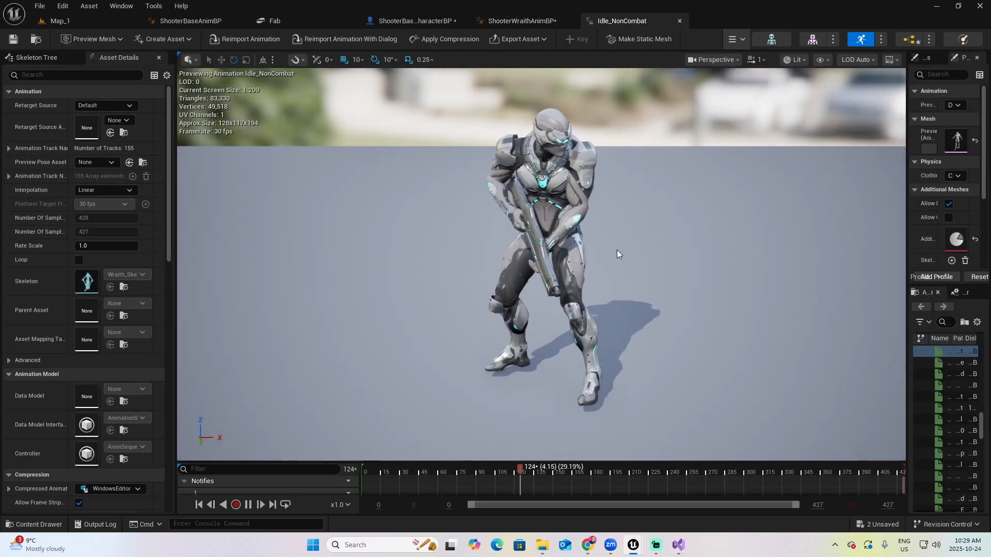
click(678, 20)
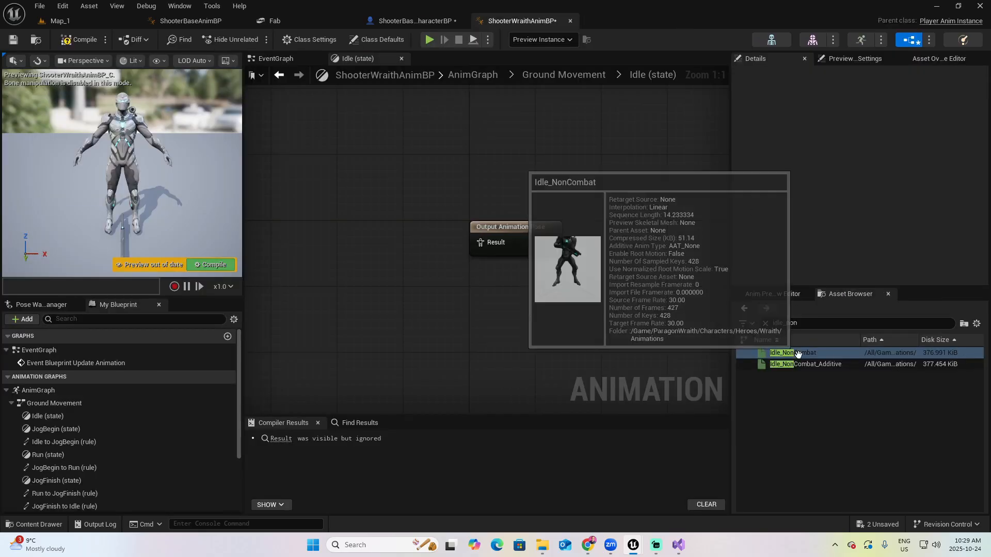
- Add Idle_NonCombat to the Idle state, connected to the Output Animation Pose's Result, and compile the blueprint
drag(797, 354, 309, 217)
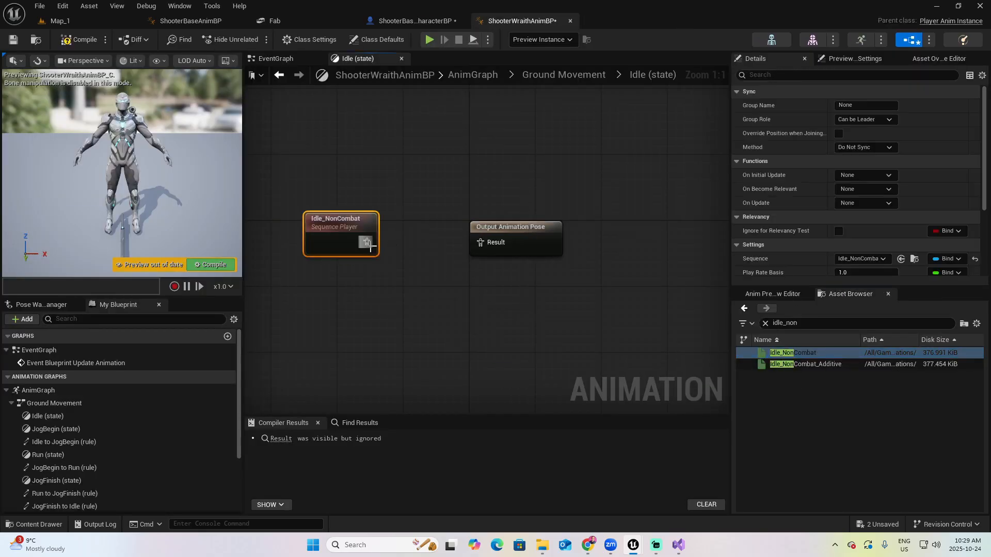
drag(367, 243, 481, 243)
drag(365, 236, 406, 235)
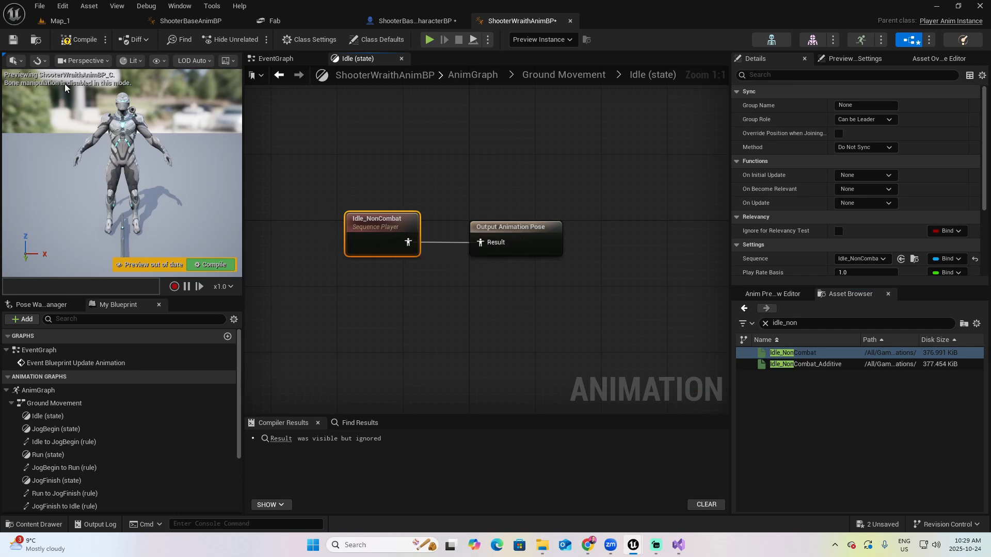
click(80, 40)
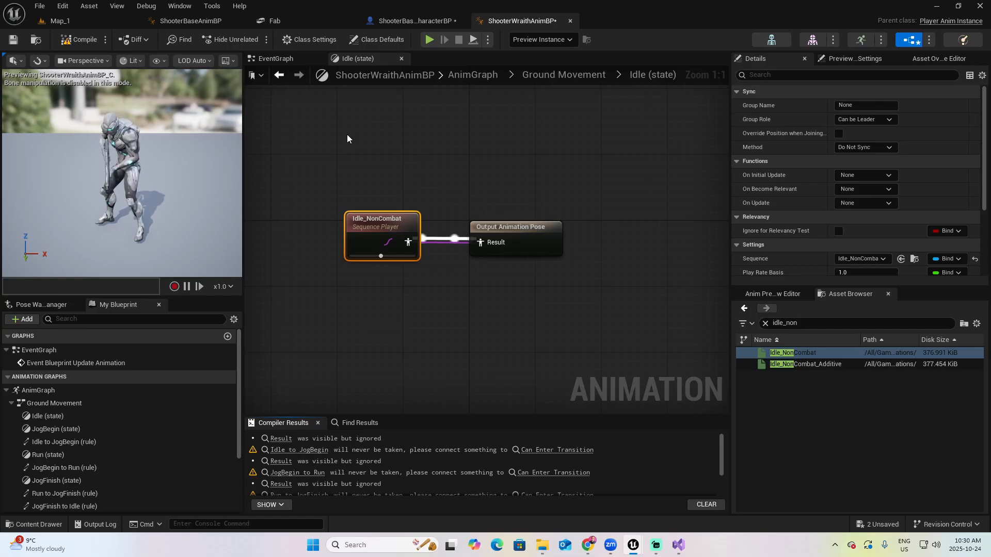
- In the JogBegin state, find Jog_Fwd_Start by searching "jog_fwd_st", preview it, and connect it to the Output Animation Pose
click(561, 76)
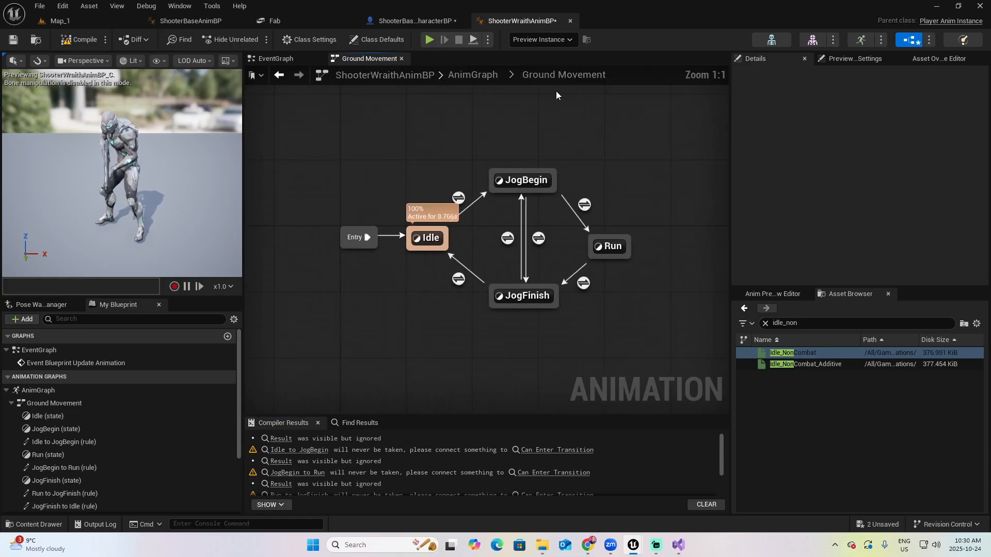
right_drag(613, 144, 597, 157)
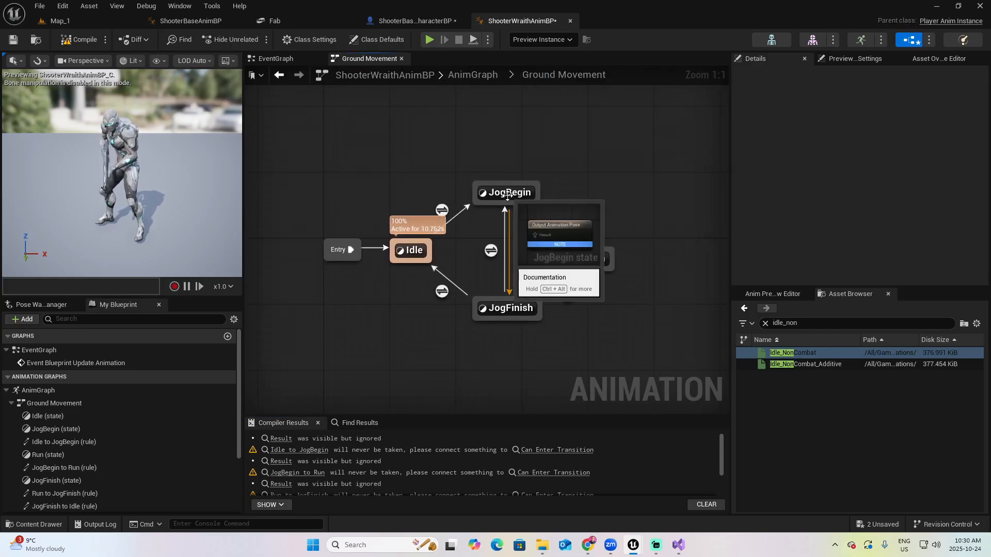
double_click(506, 195)
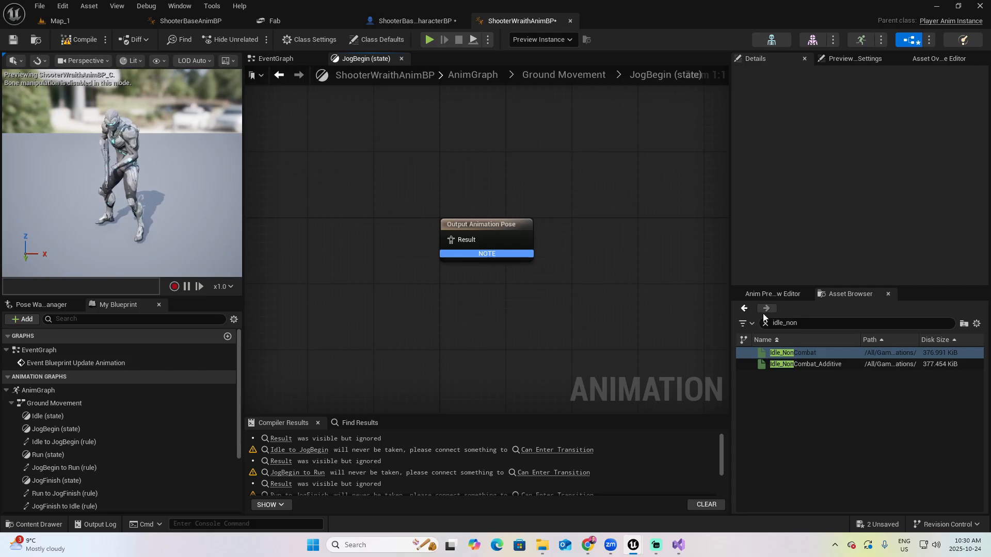
click(781, 323)
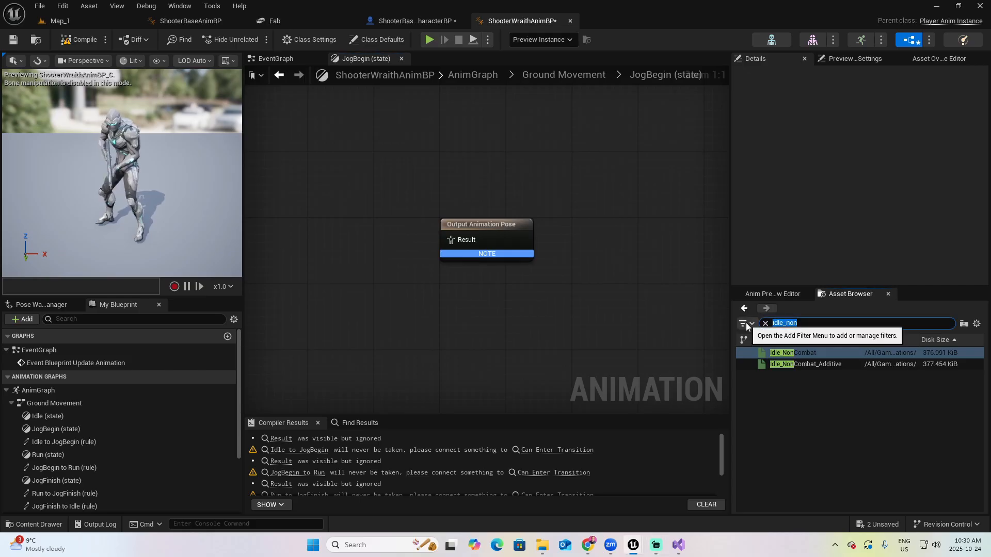
text(jog_f)
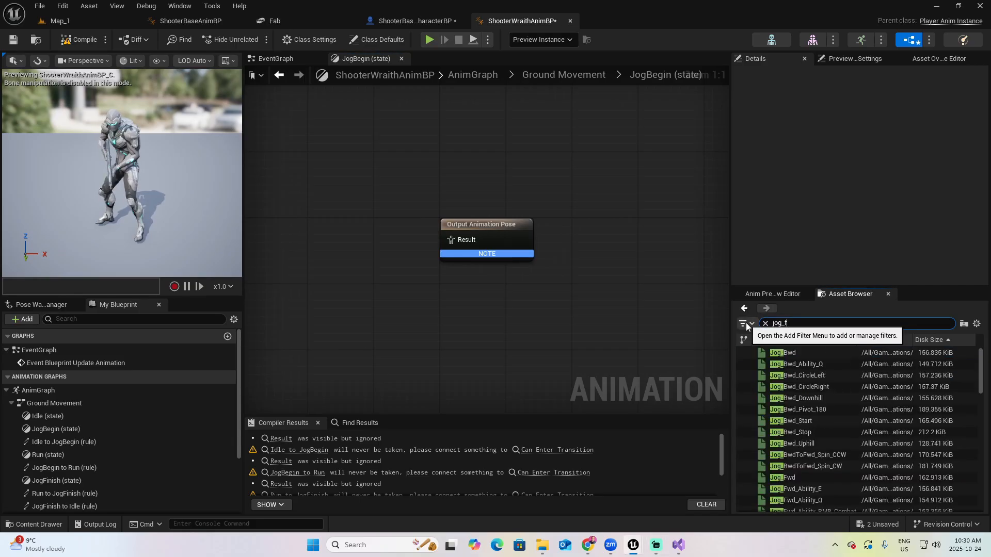
text(wd_st)
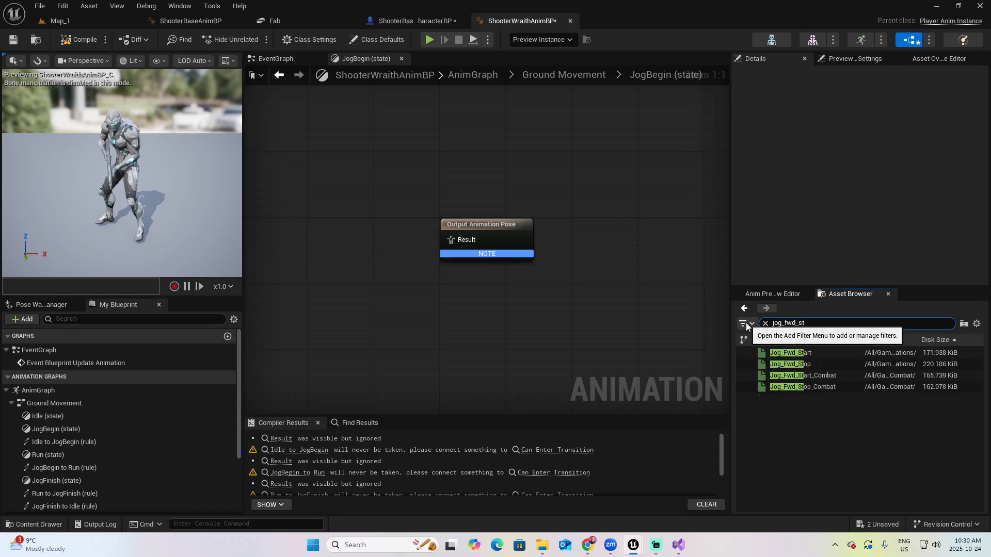
double_click(815, 352)
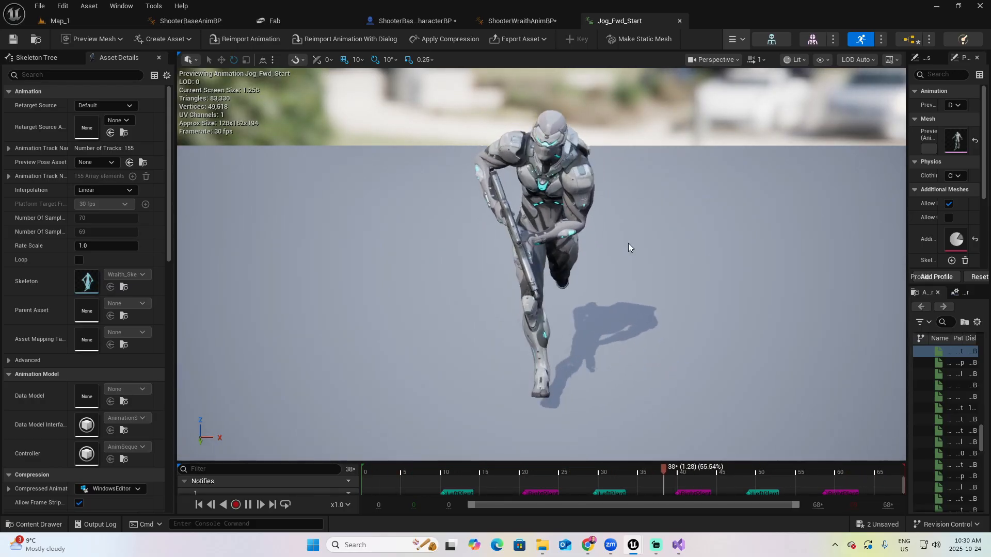
click(679, 21)
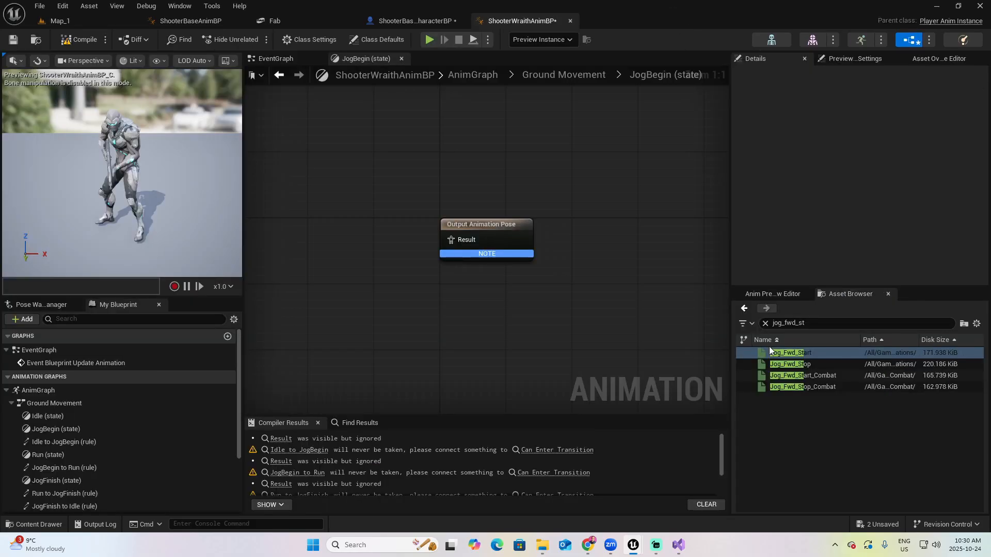
drag(769, 351, 308, 215)
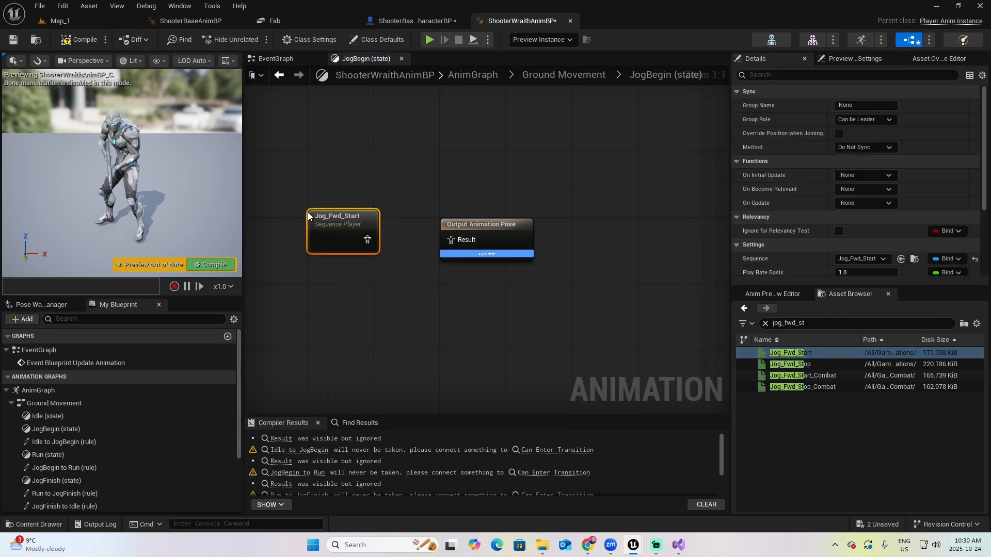
drag(367, 240, 451, 240)
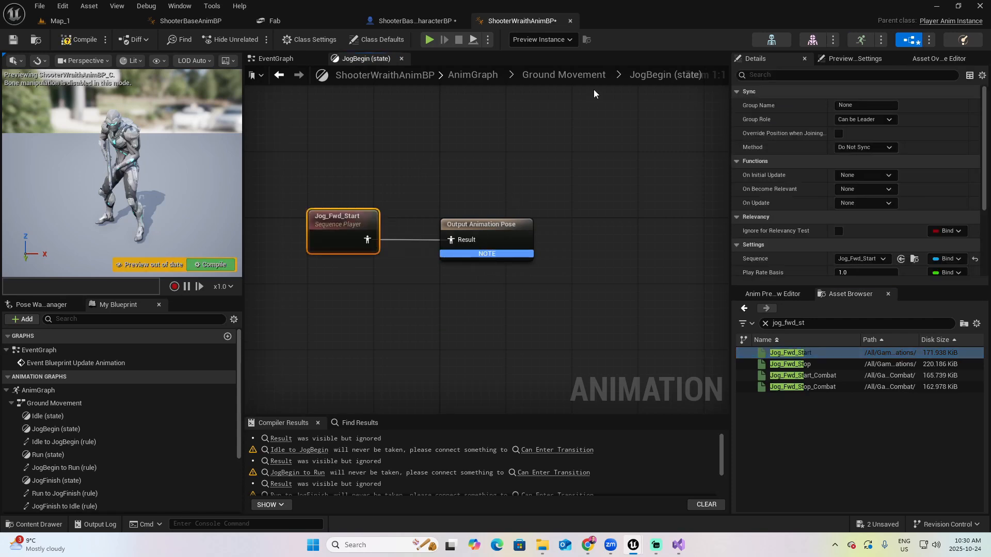
- In the Run state, find Jog_Fwd by searching "jog_fwd", preview it, and connect it to the Output Animation Pose
click(568, 76)
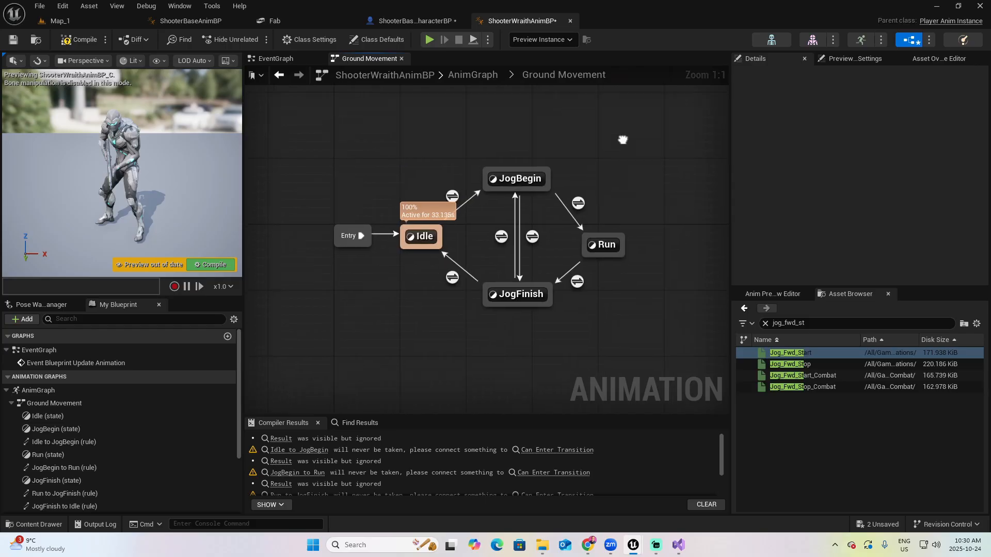
double_click(569, 235)
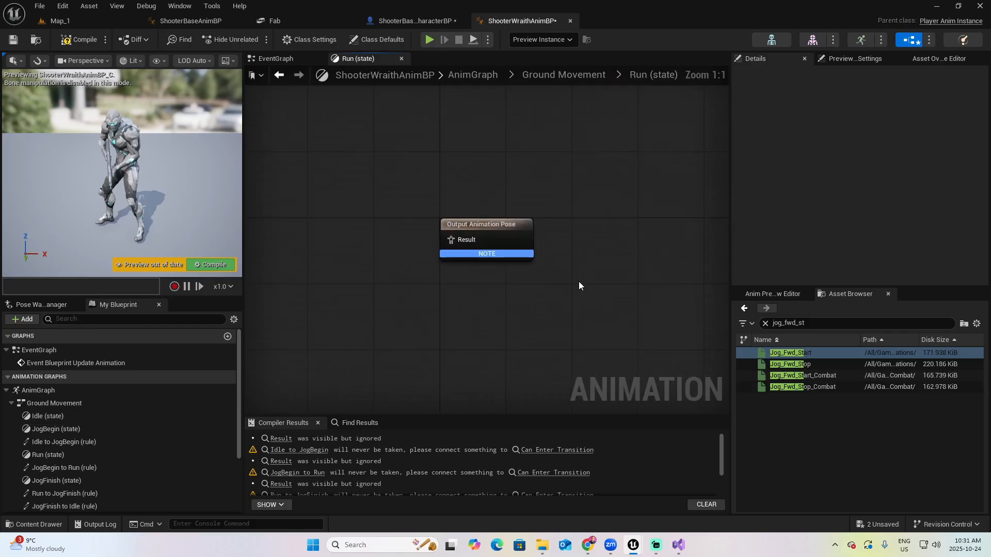
right_drag(525, 324, 636, 307)
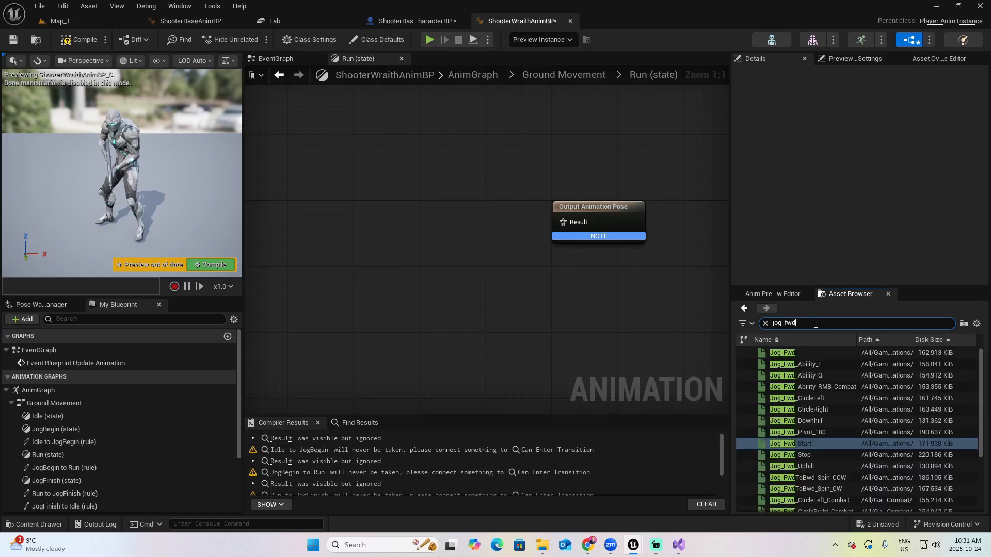
mouse_move(785, 353)
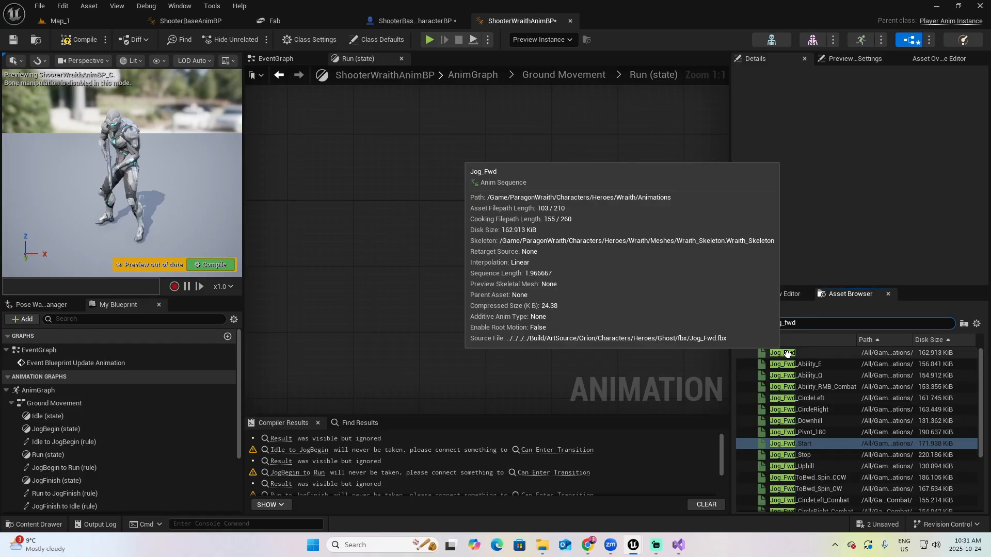
double_click(786, 353)
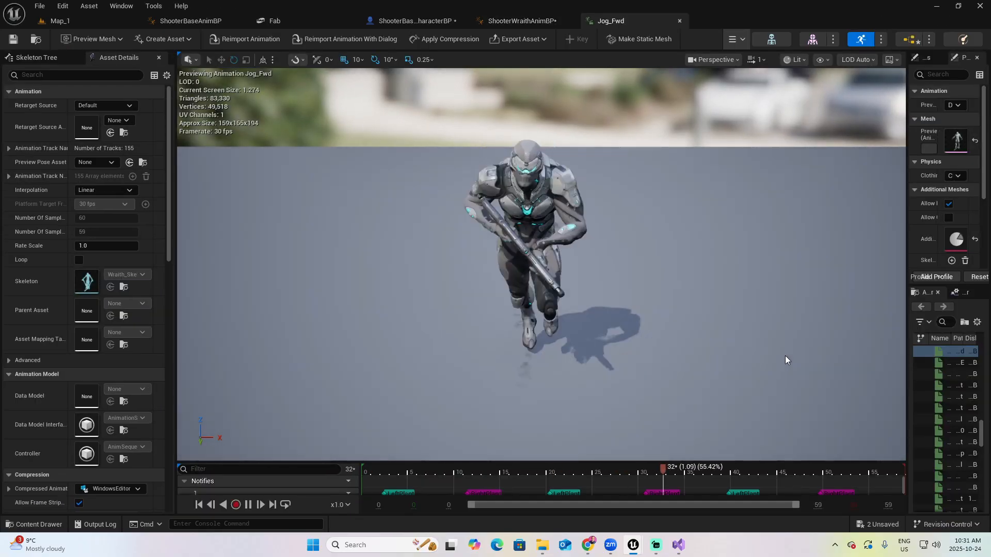
alt+drag(568, 303, 542, 289)
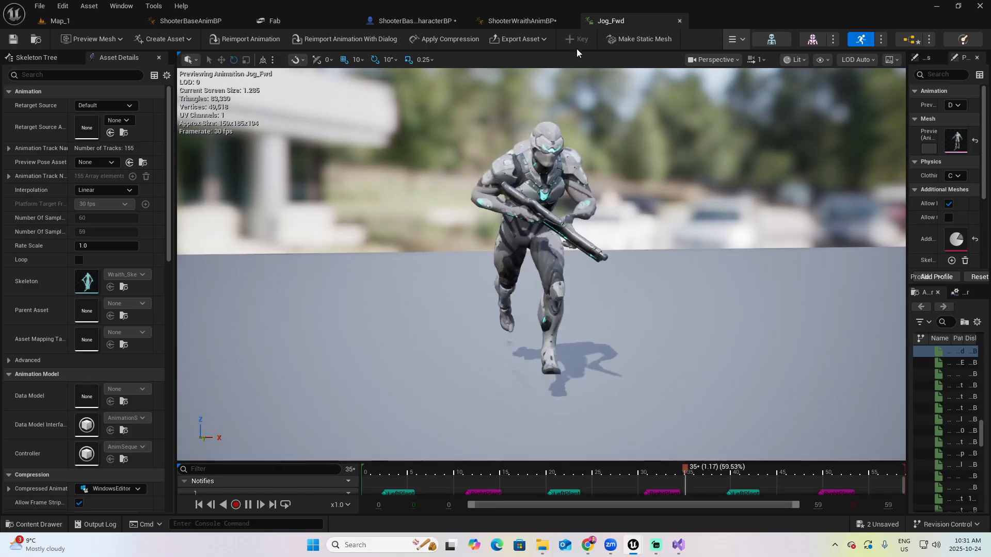
click(680, 20)
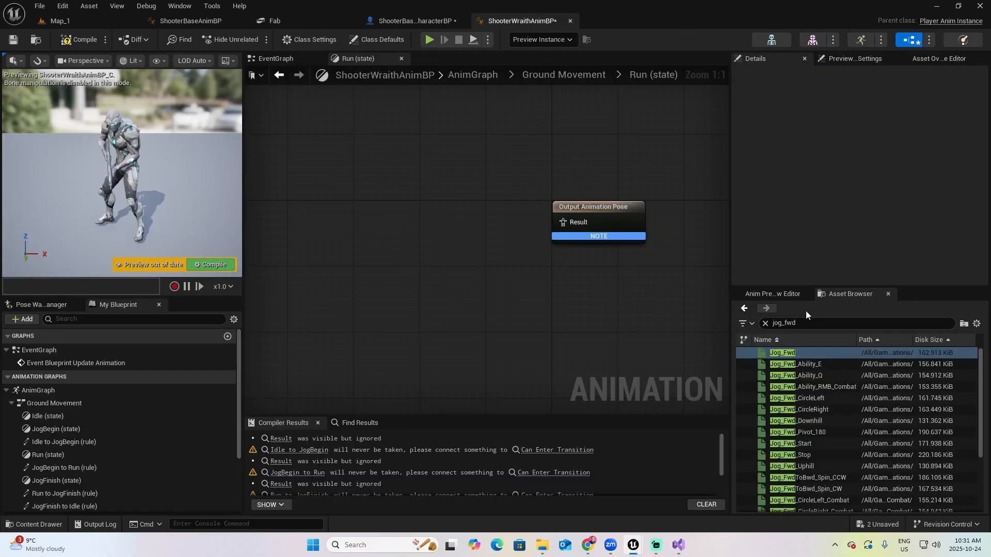
mouse_move(789, 353)
drag(789, 353, 367, 203)
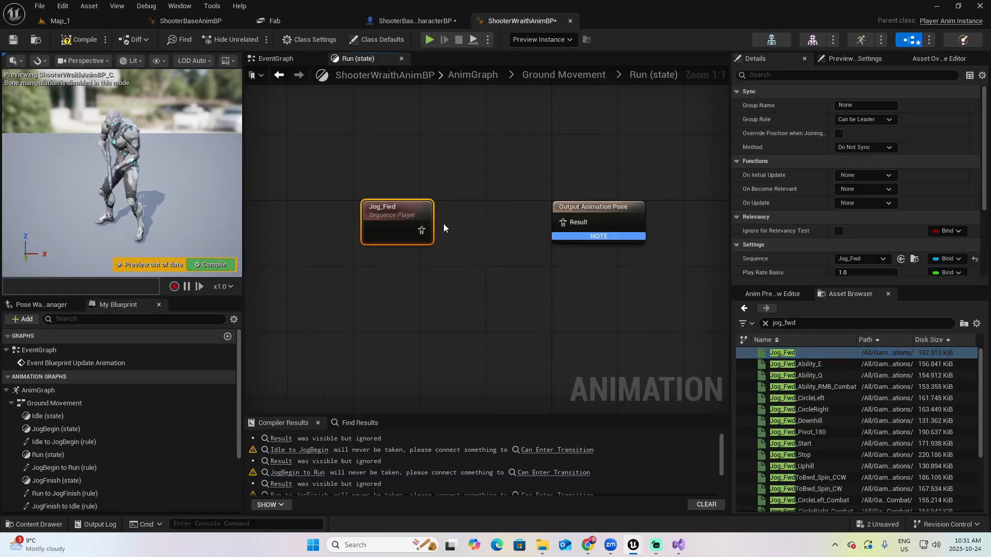
drag(424, 227, 563, 223)
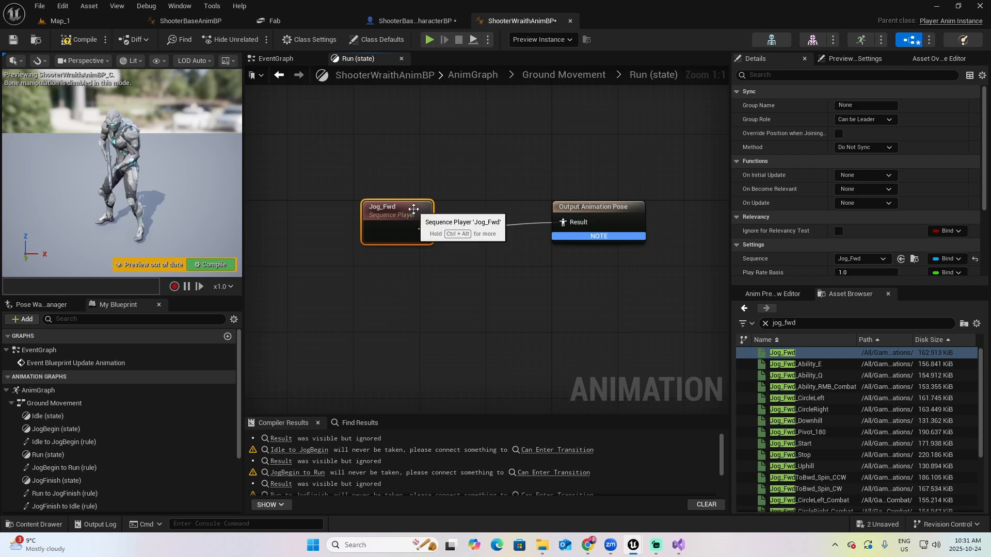
- Move the Jog_Fwd node closer to its output, then in the JogFinish state search "jog_fwd_sto" and preview the Jog_Fwd_Stop animation
drag(415, 211, 498, 211)
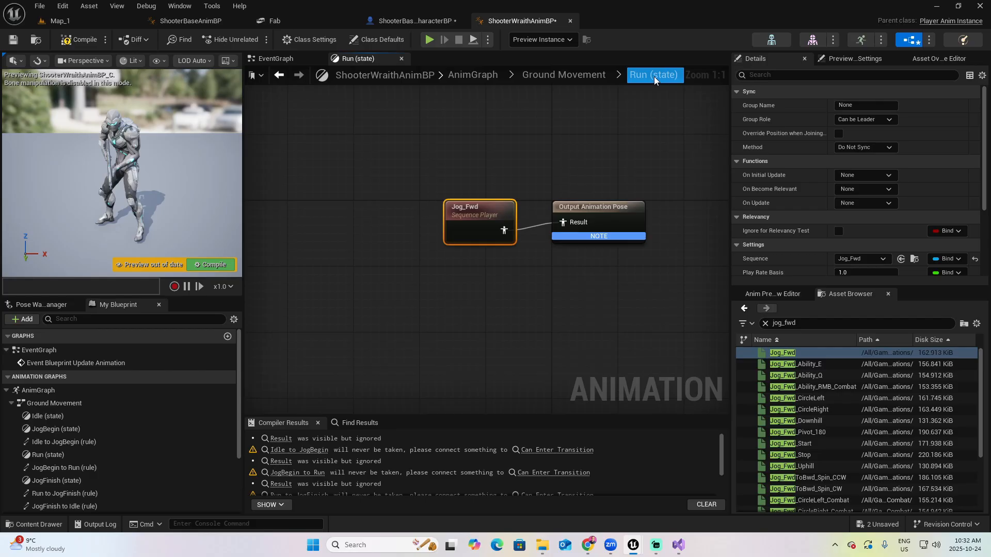
click(538, 73)
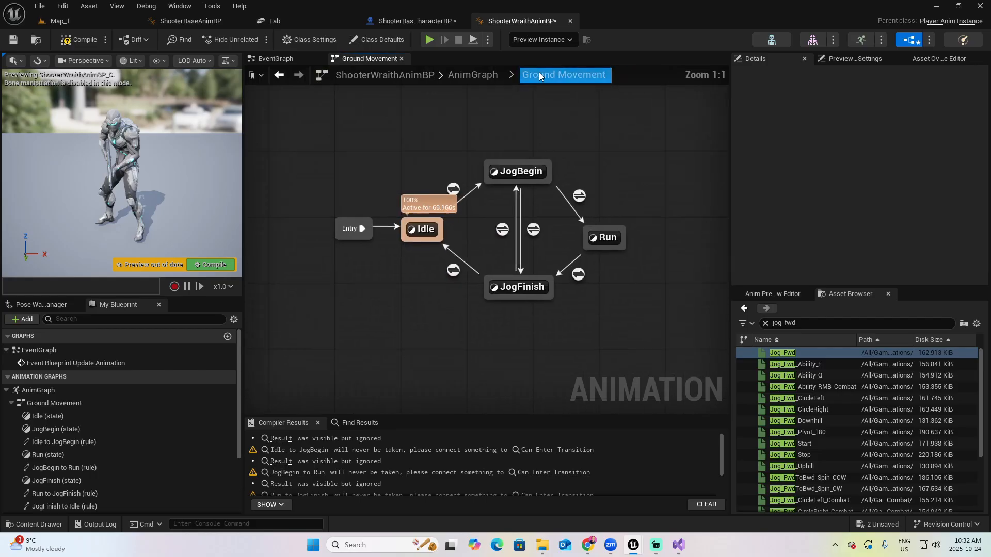
double_click(521, 298)
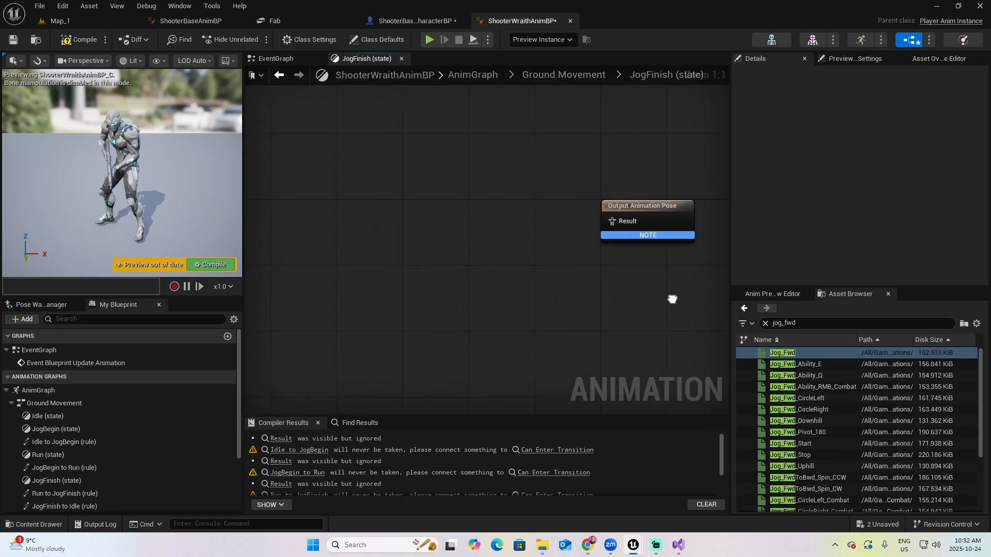
click(805, 325)
text(jog_fwd_)
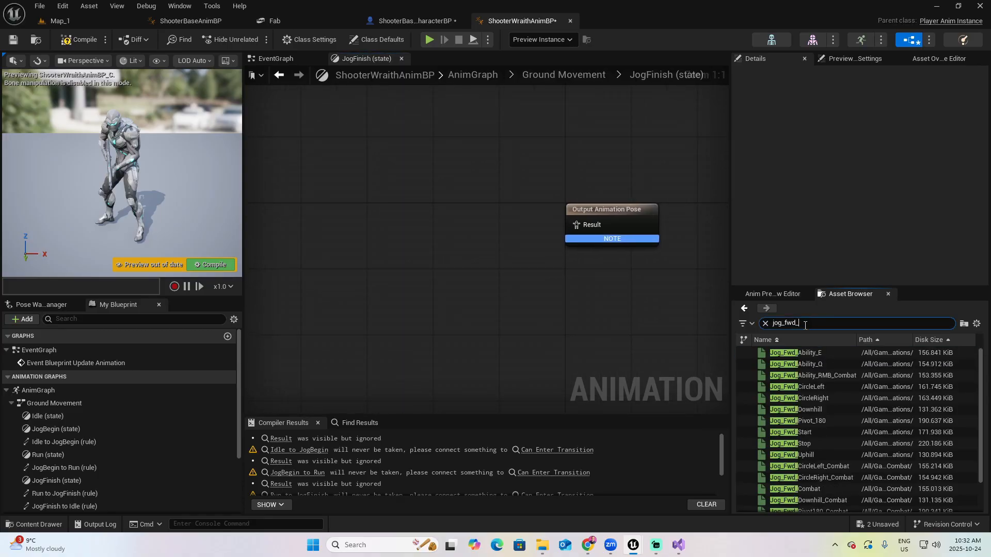
text(sto)
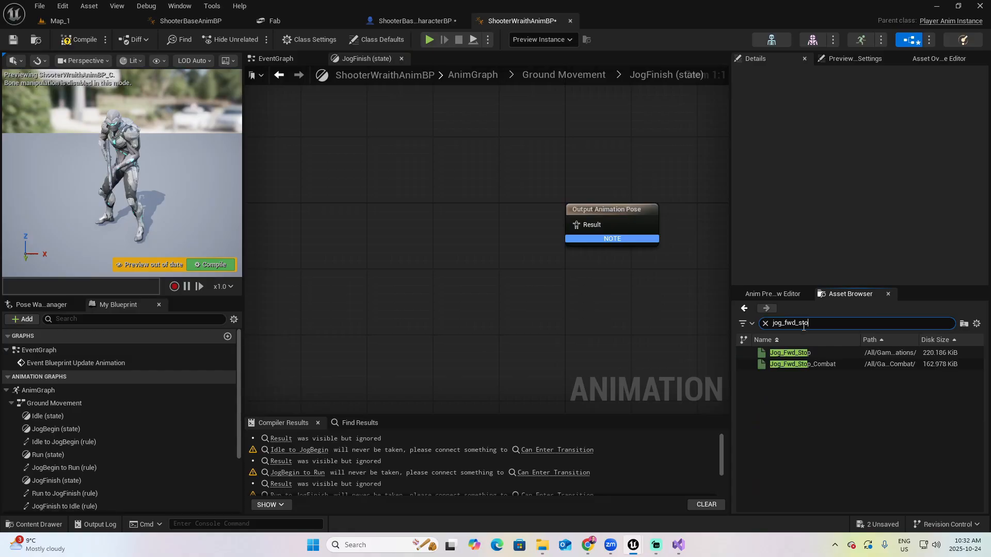
double_click(797, 354)
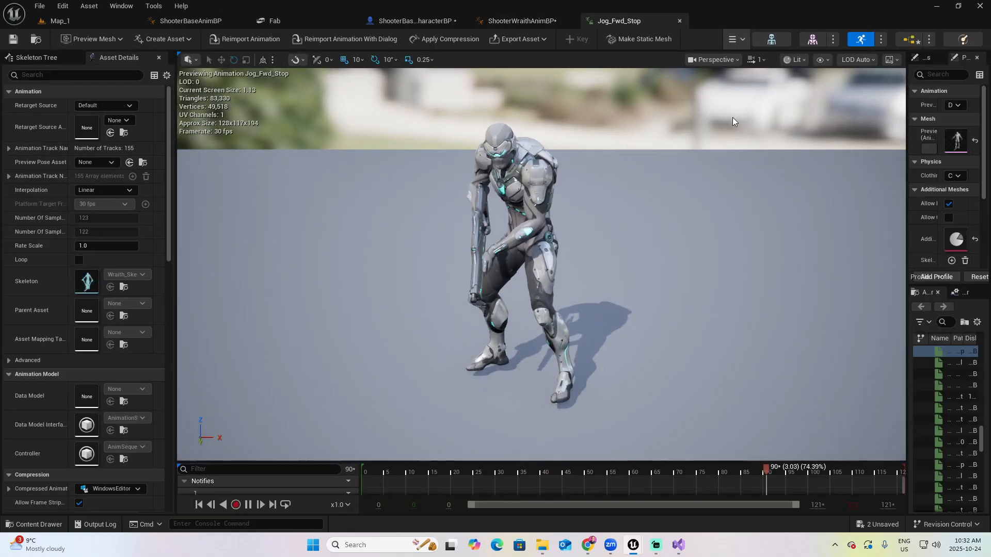
- Add Jog_Fwd_Stop to the JogFinish state, connect it to the Output Animation Pose's Result, and compile the blueprint
click(679, 21)
drag(789, 353, 400, 209)
drag(451, 232, 507, 212)
right_drag(538, 304, 487, 294)
click(75, 39)
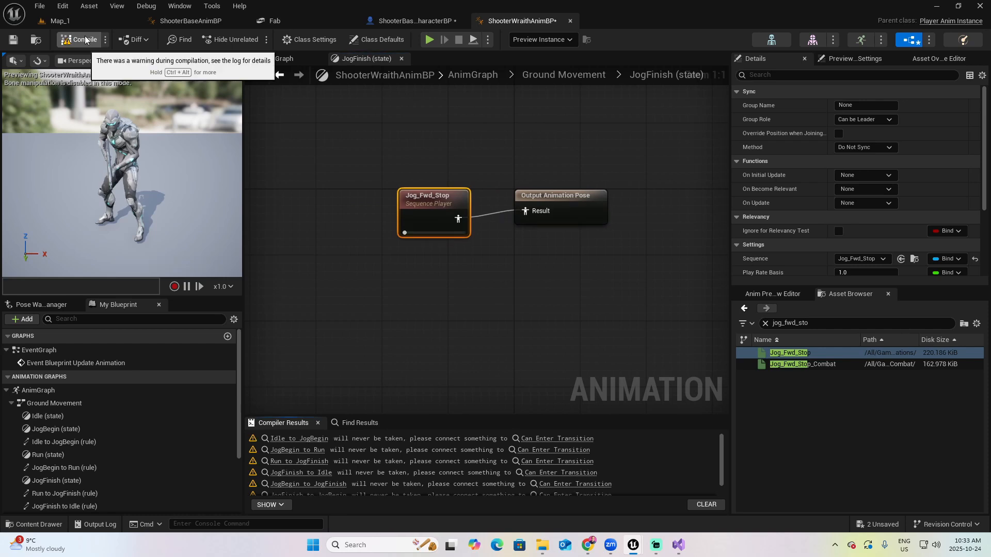
- Open the Idle to JogBegin transition rule, and review the Speed, bIsInAir and bIsAccelerating variables in PlayerAnimInstance.h in Visual Studio
right_drag(494, 122, 478, 152)
click(564, 78)
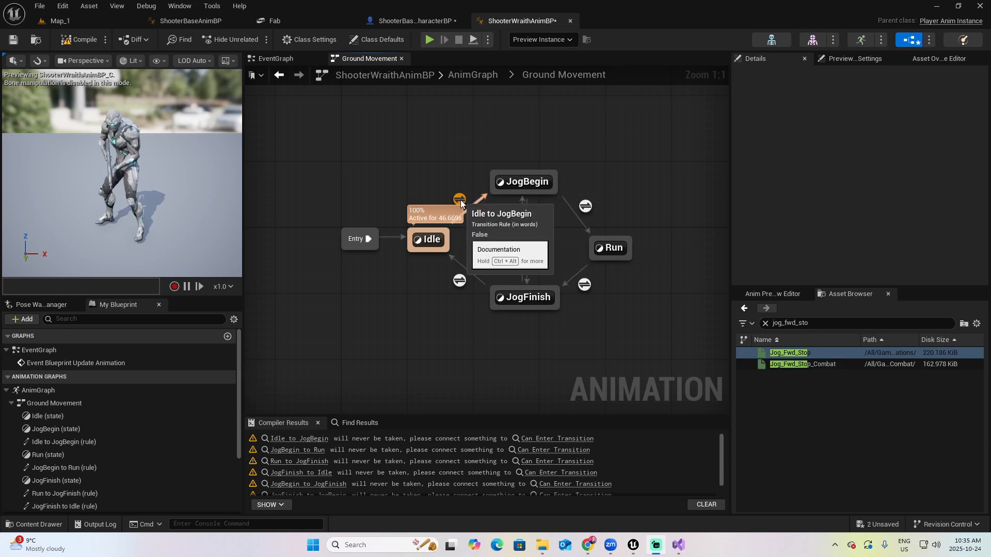
double_click(460, 200)
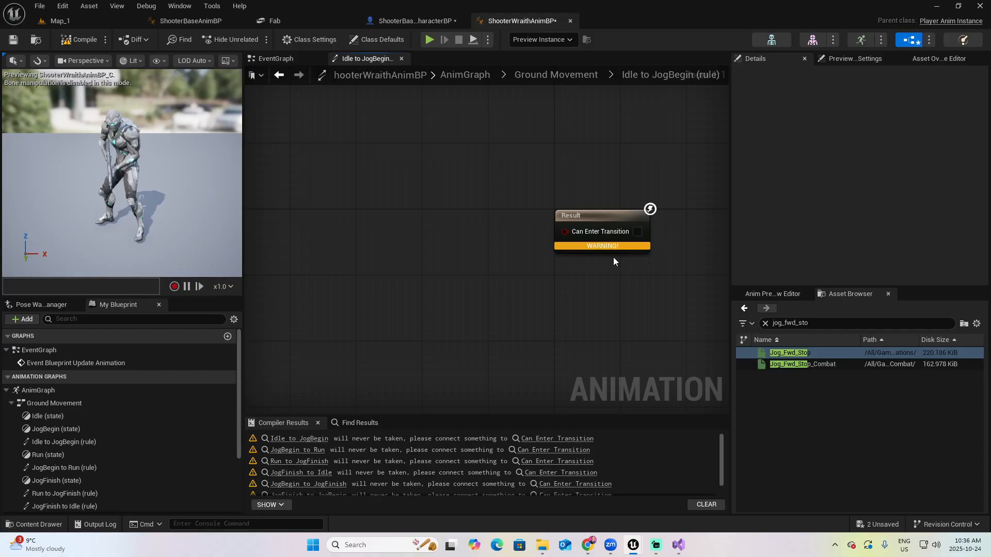
key(alt+Tab)
scroll(465, 259, down, 2)
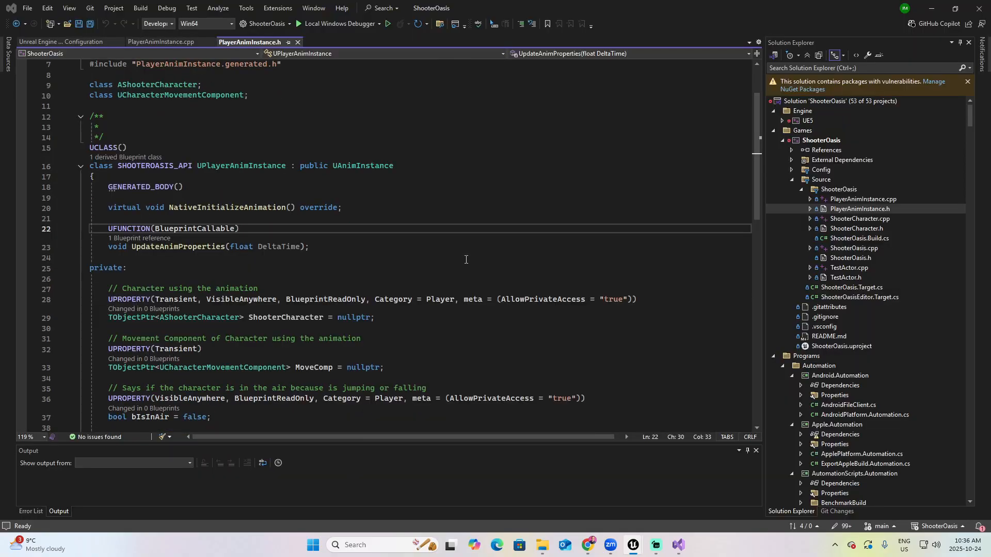
scroll(465, 260, down, 5)
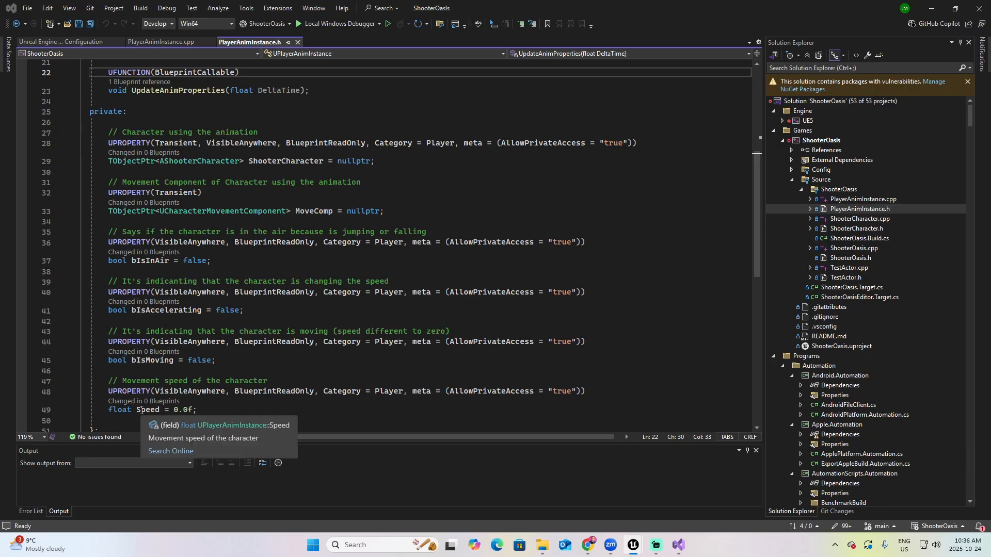
double_click(142, 412)
double_click(155, 262)
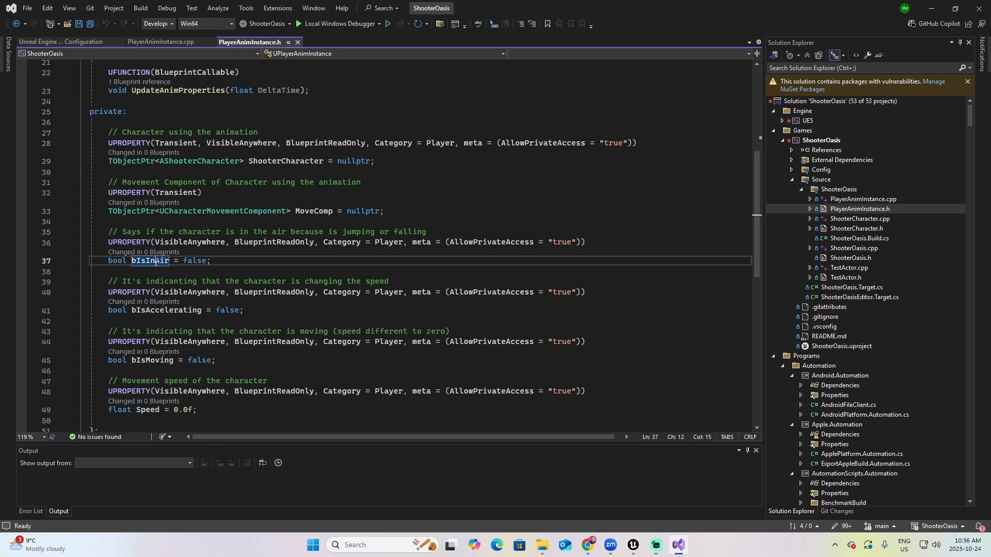
double_click(167, 311)
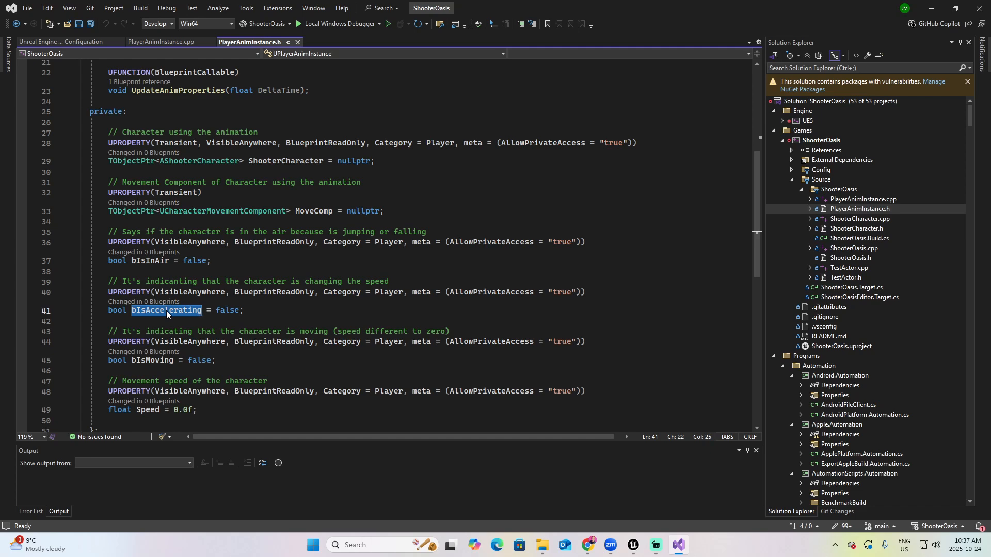
- Back in Unreal Editor, add a Speed getter feeding a Greater (>) comparison in the Idle to JogBegin rule and stack the two nodes
key(alt+Tab)
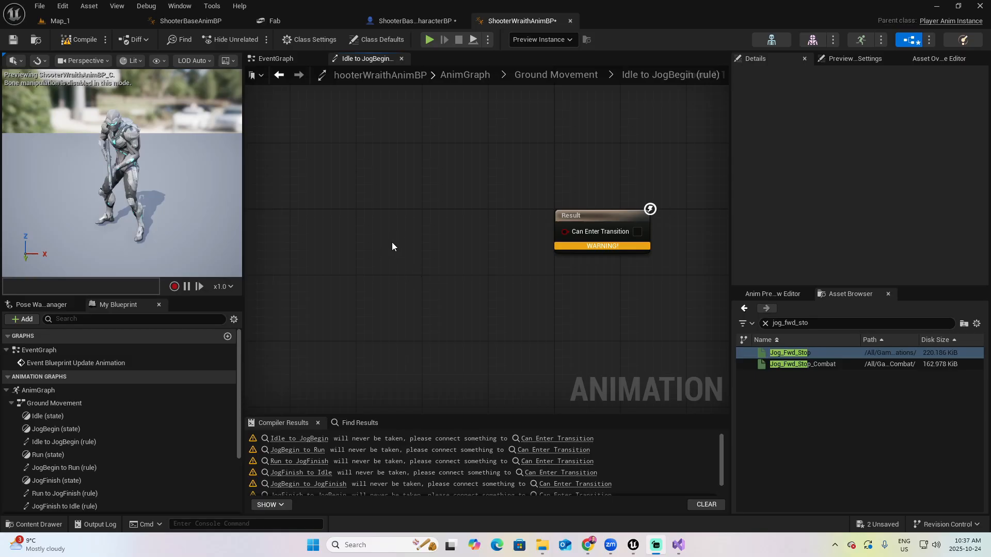
right_click(370, 151)
text(speed)
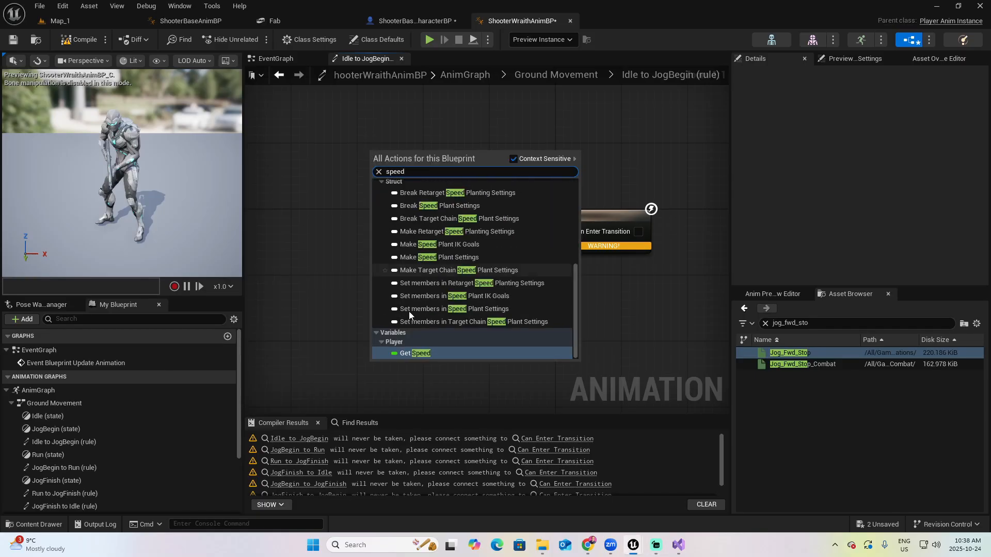
click(416, 353)
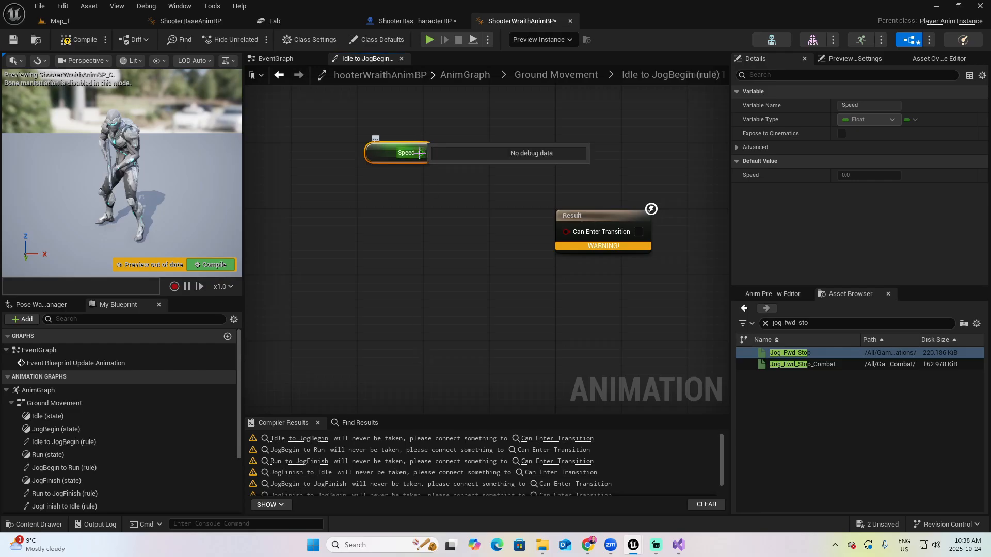
drag(421, 153, 465, 188)
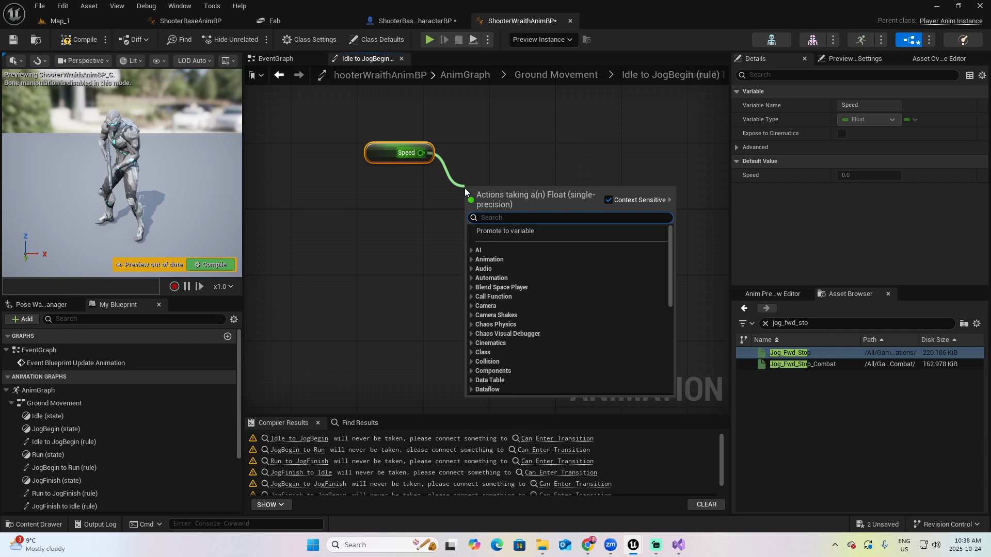
text(>)
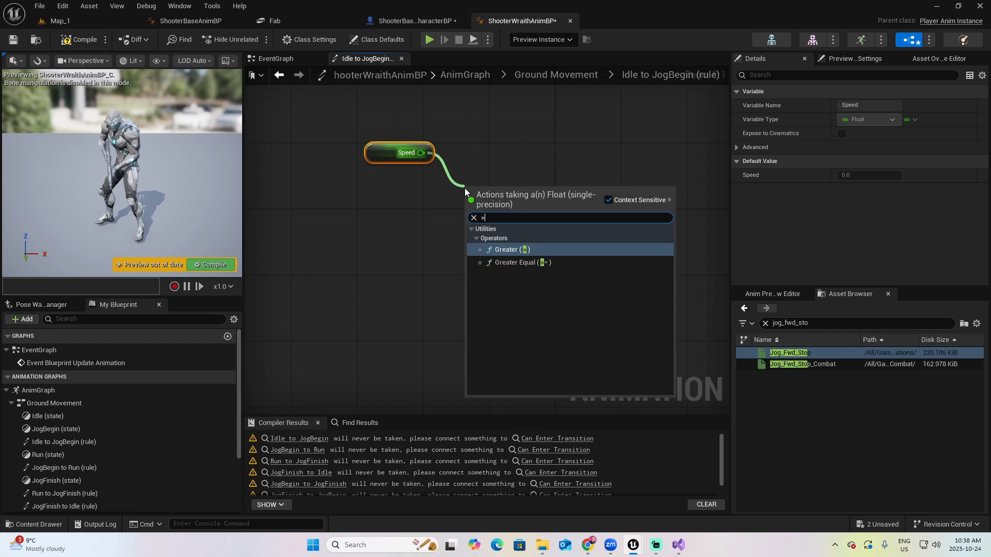
click(514, 250)
drag(505, 197, 397, 177)
click(363, 129)
drag(362, 133, 429, 212)
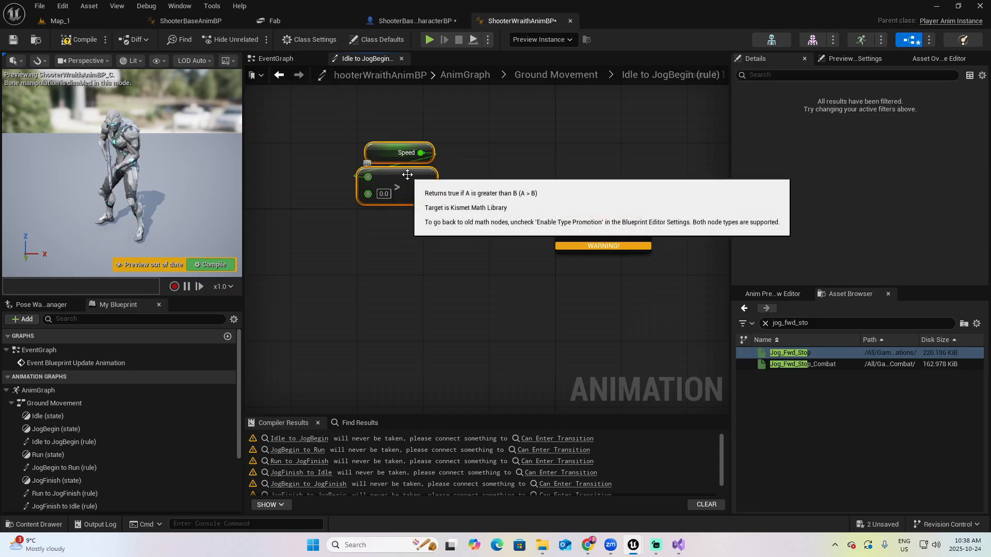
drag(406, 174, 398, 157)
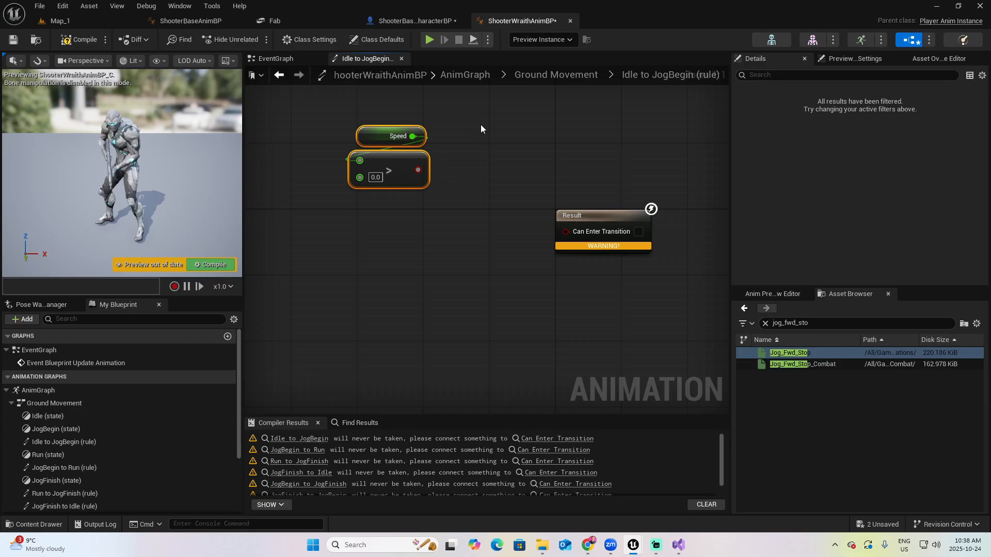
- Add an Is In Air getter feeding a NOT Boolean node, and arrange both beneath the Speed comparison
mouse_move(571, 242)
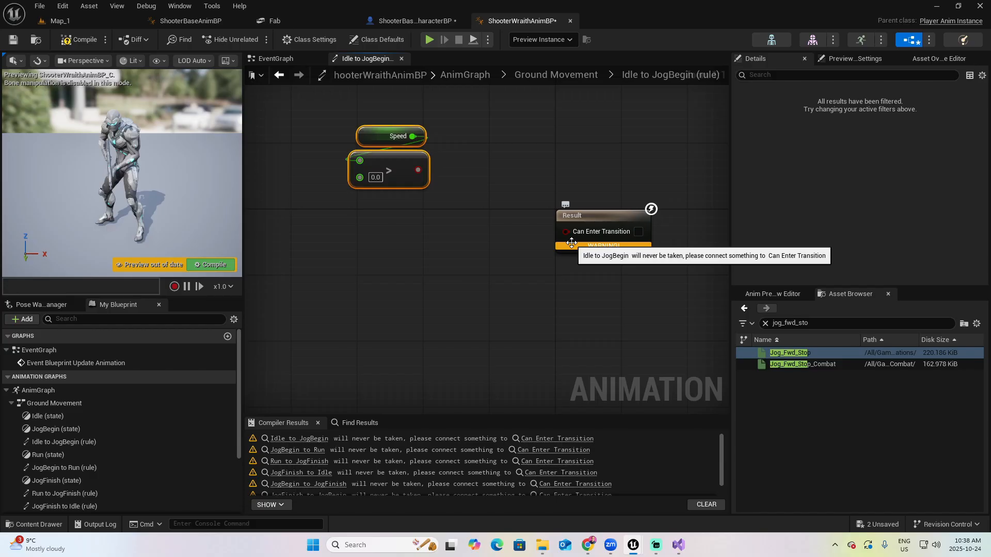
right_click(385, 226)
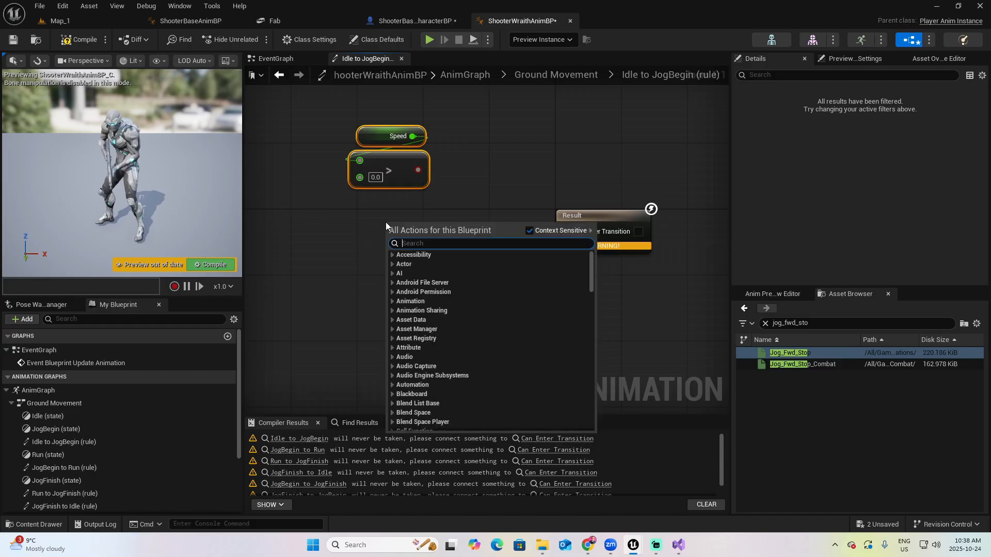
text(is in air)
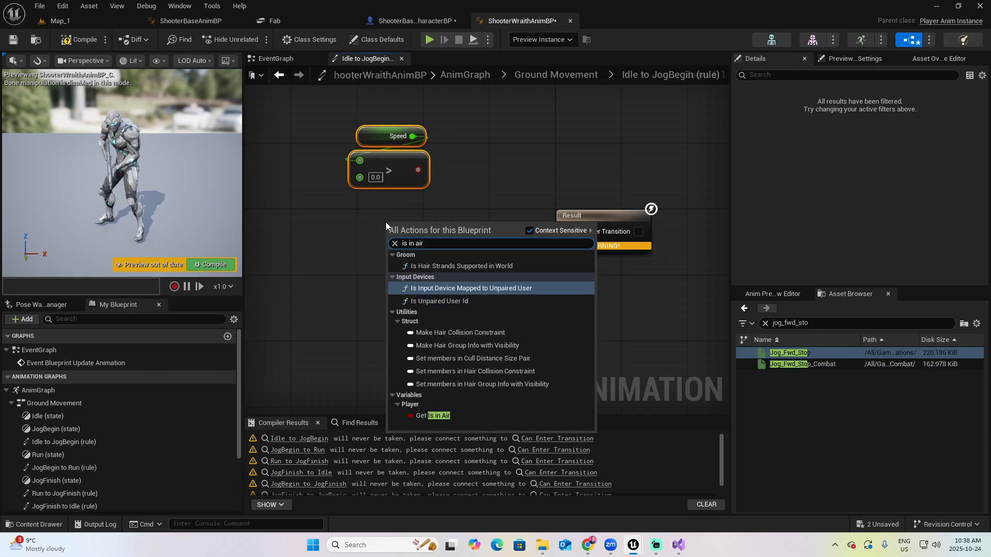
click(424, 416)
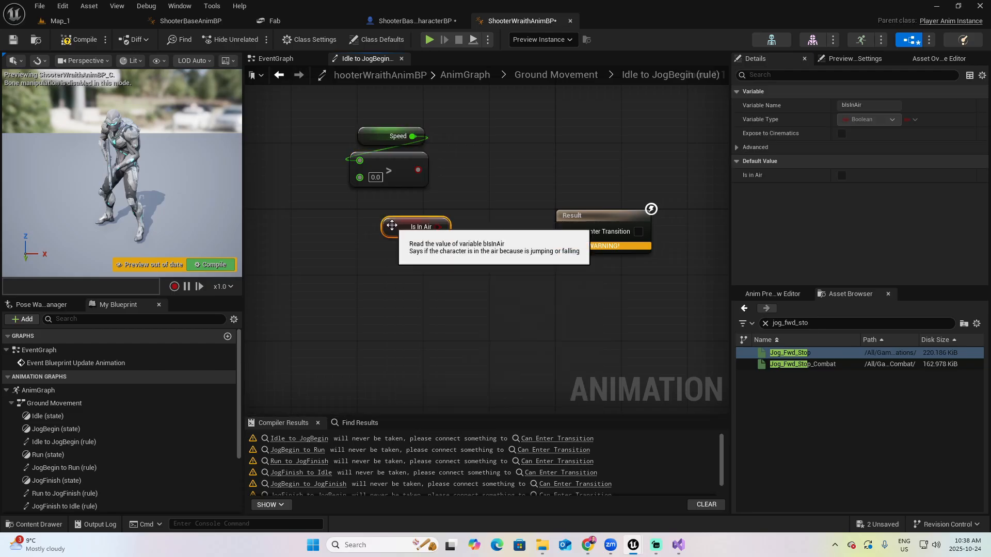
drag(392, 225, 358, 216)
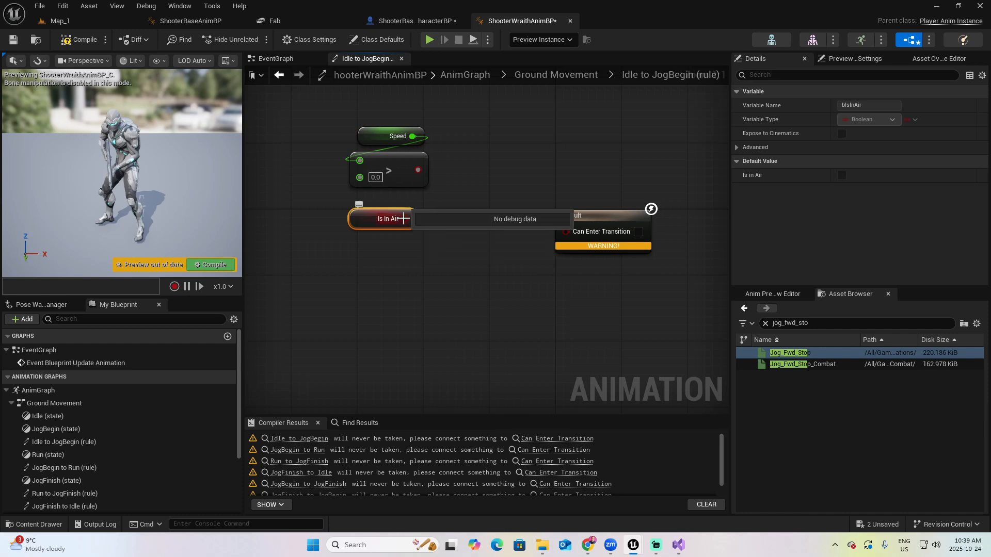
drag(405, 219, 436, 257)
text(not)
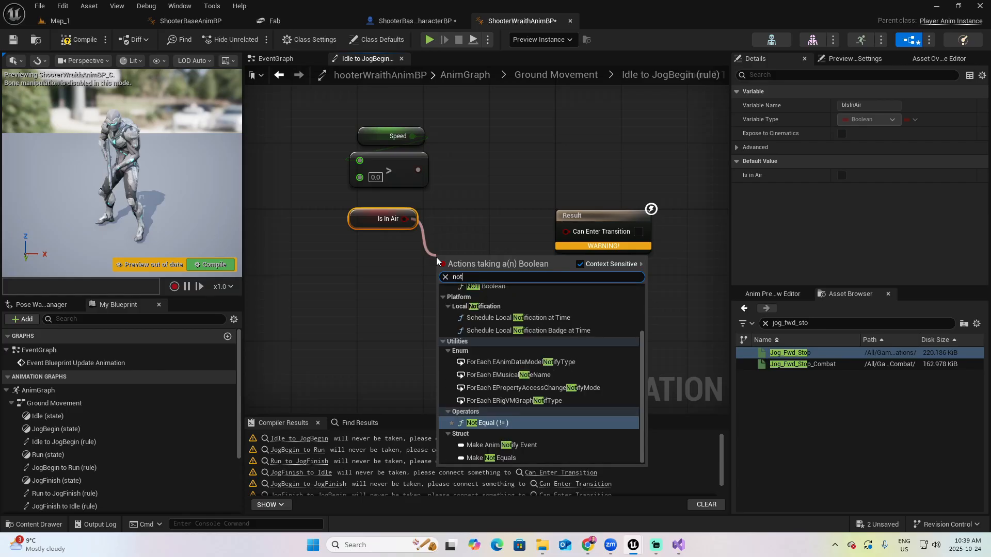
scroll(525, 311, up, 1)
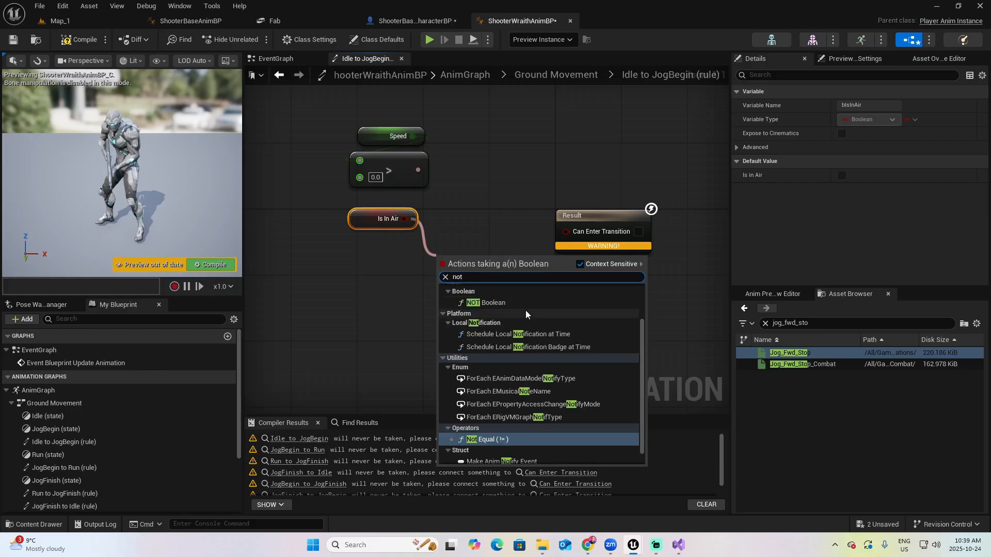
click(487, 303)
drag(485, 260, 391, 246)
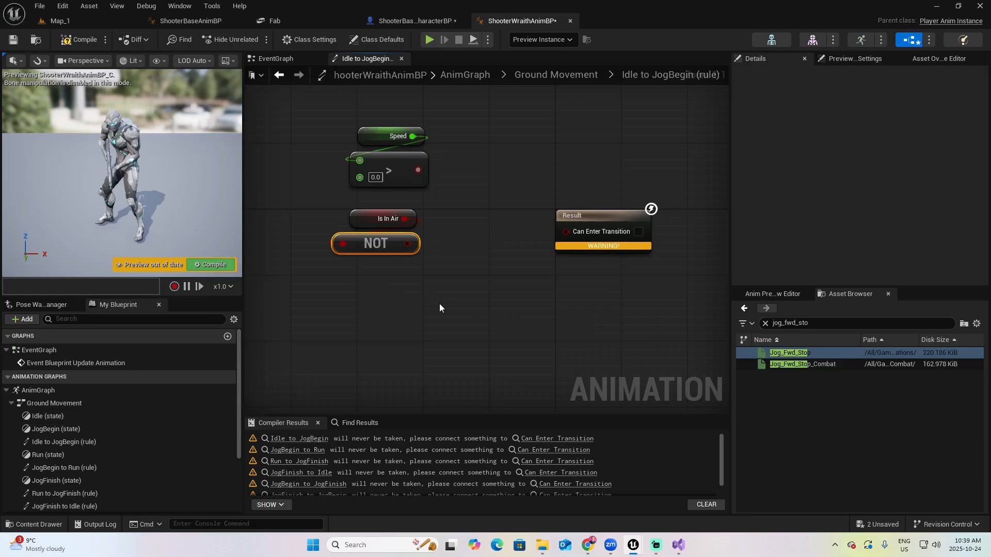
- Add an Is Accelerating getter to the transition rule and align it beneath the NOT node
right_click(392, 303)
text(is )
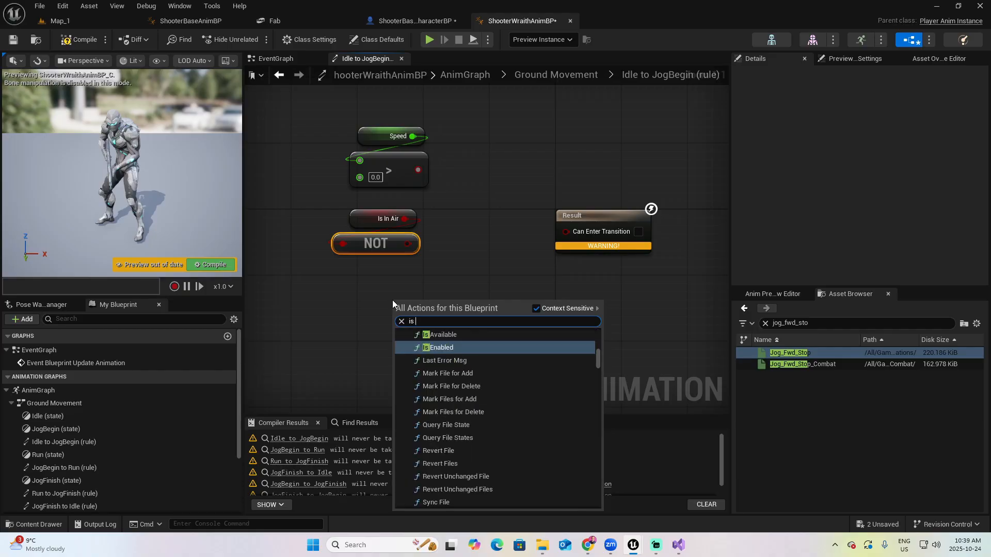
text(acc)
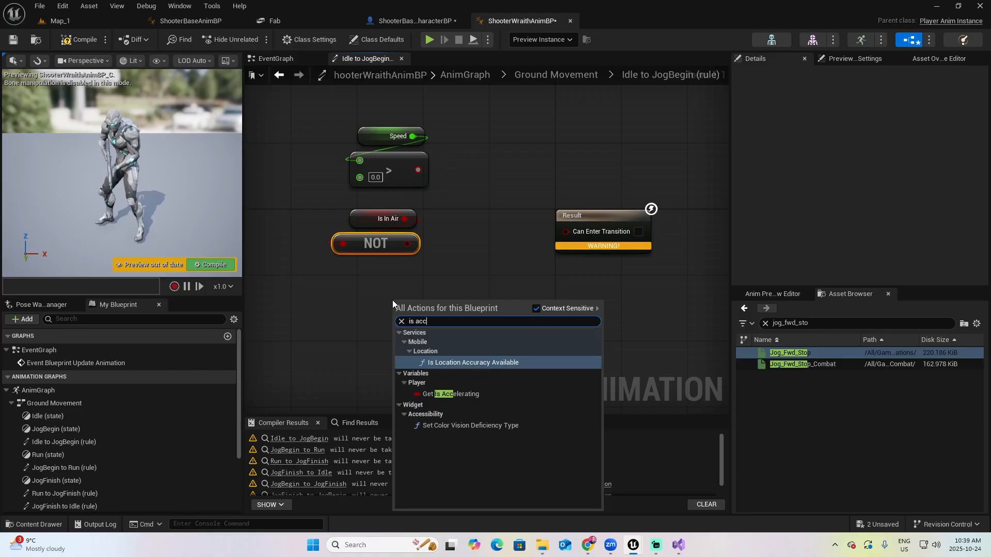
click(482, 395)
drag(397, 305, 352, 308)
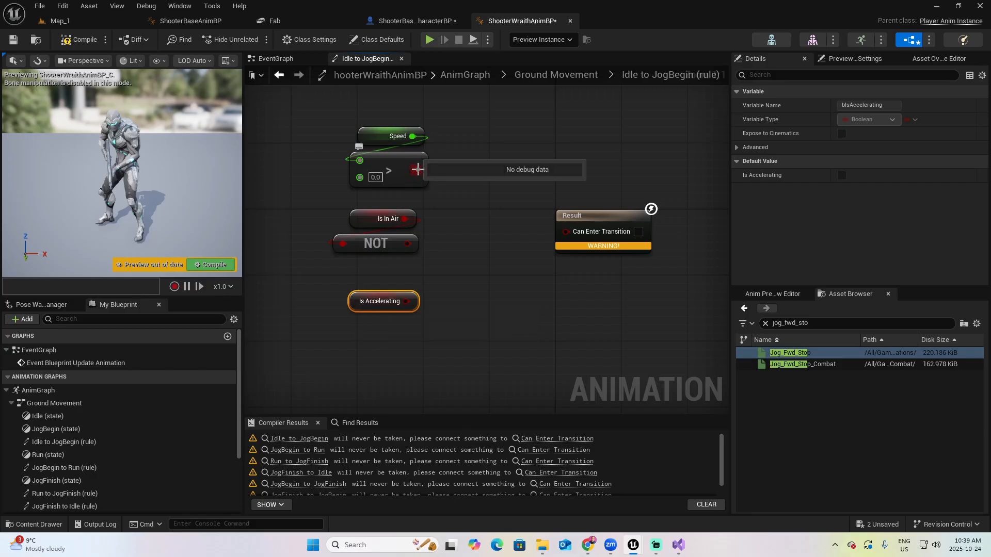
- Combine the Speed comparison and the NOT output with an AND Boolean node, moving the Result node aside to make room
drag(418, 169, 466, 207)
text(and)
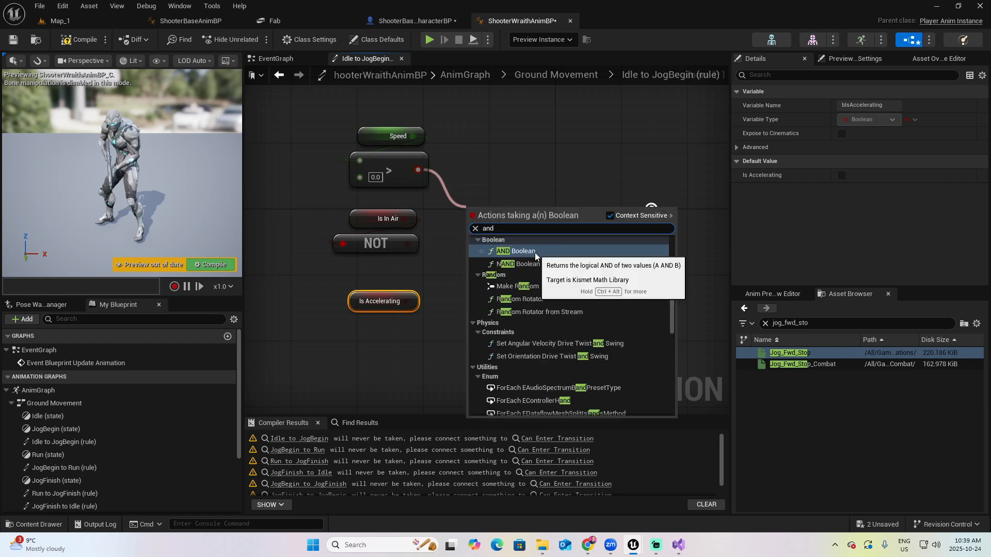
click(535, 251)
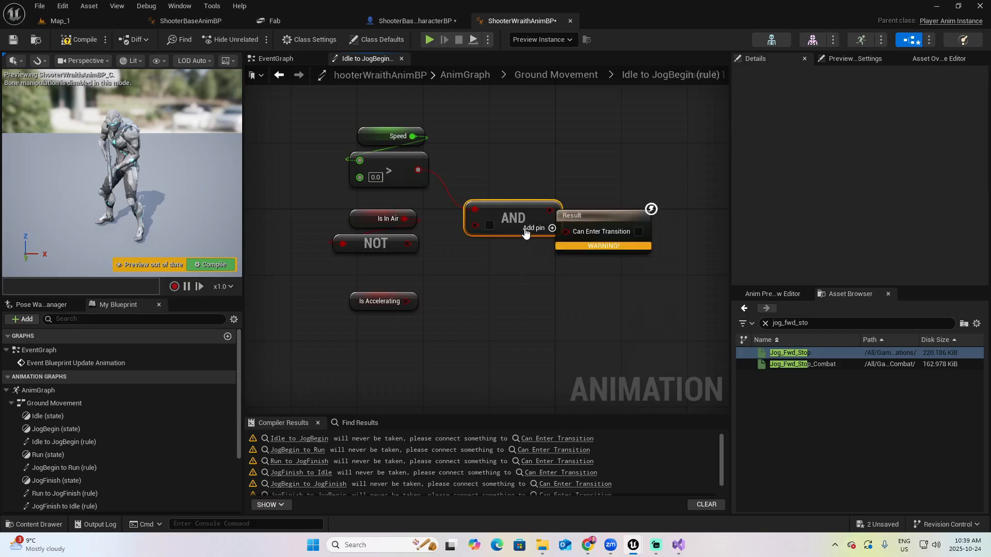
click(656, 211)
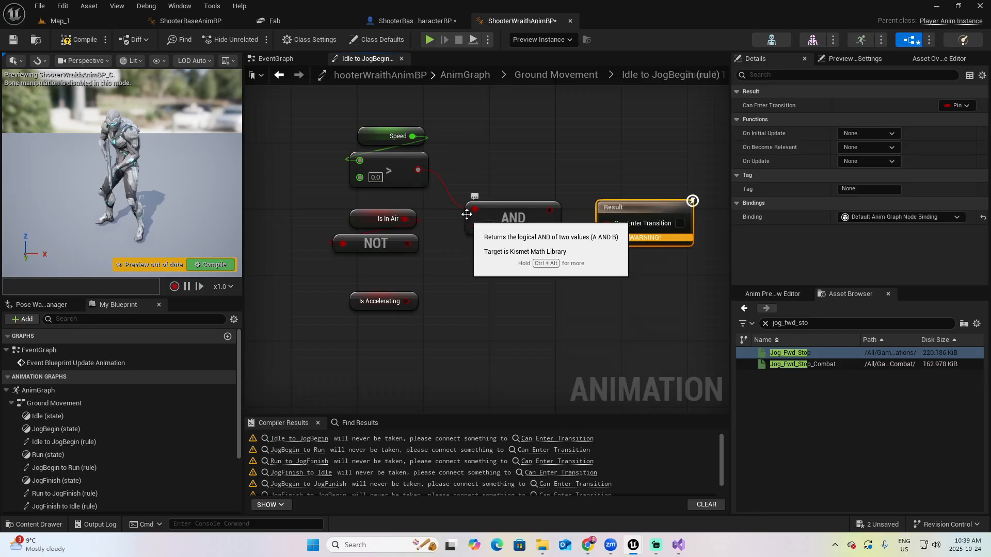
drag(410, 245, 474, 225)
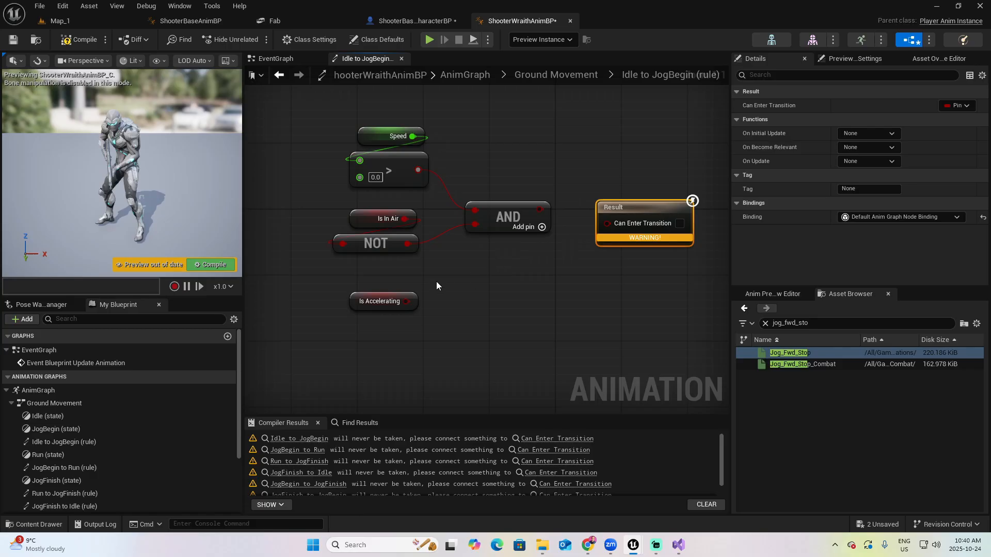
- Add a third AND input fed by Is Accelerating, connect the AND output to Can Enter Transition, and compile
click(542, 228)
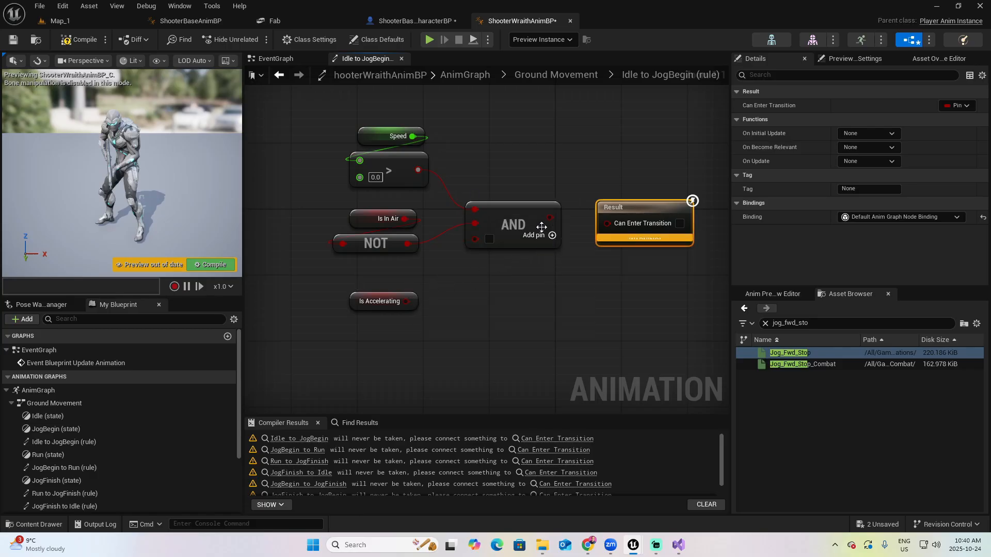
drag(408, 301, 474, 240)
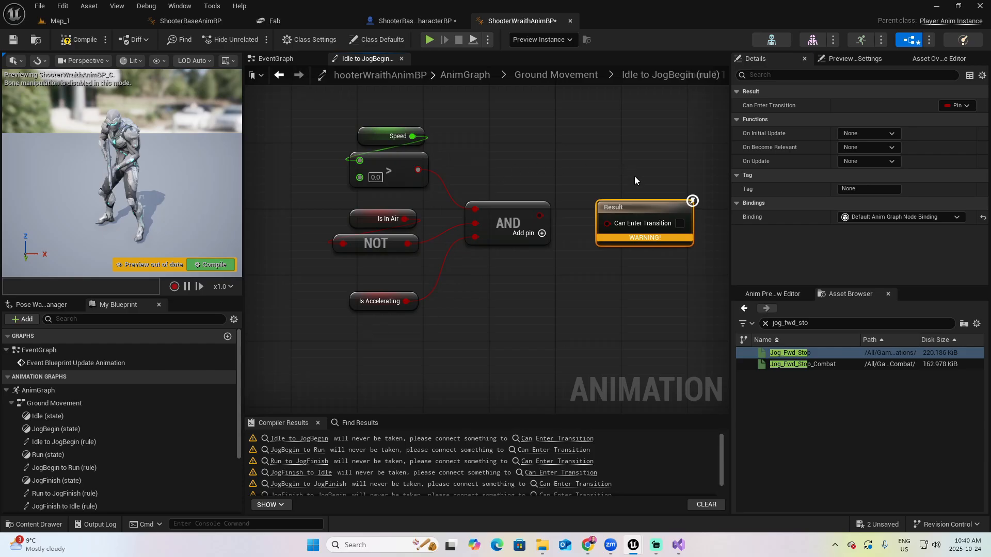
drag(539, 215, 606, 223)
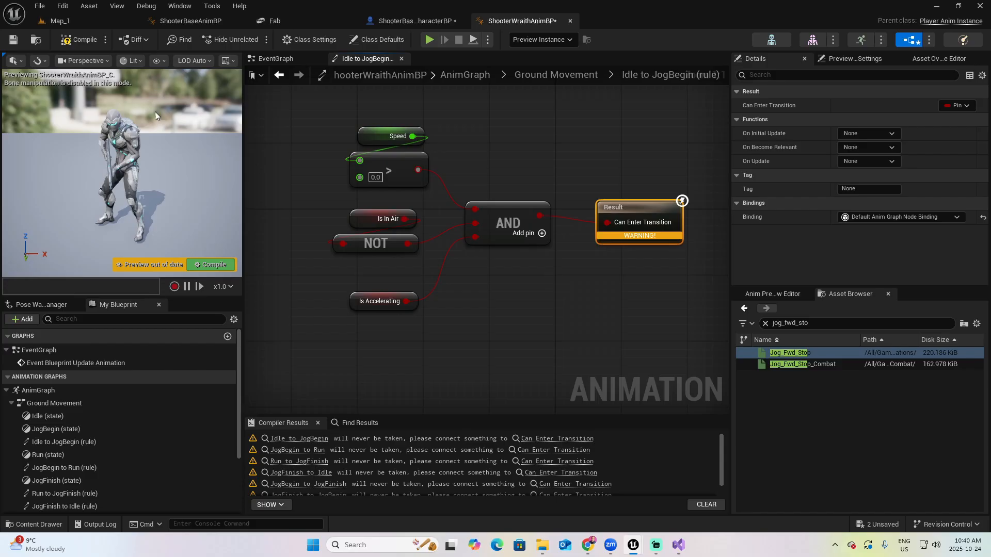
click(84, 45)
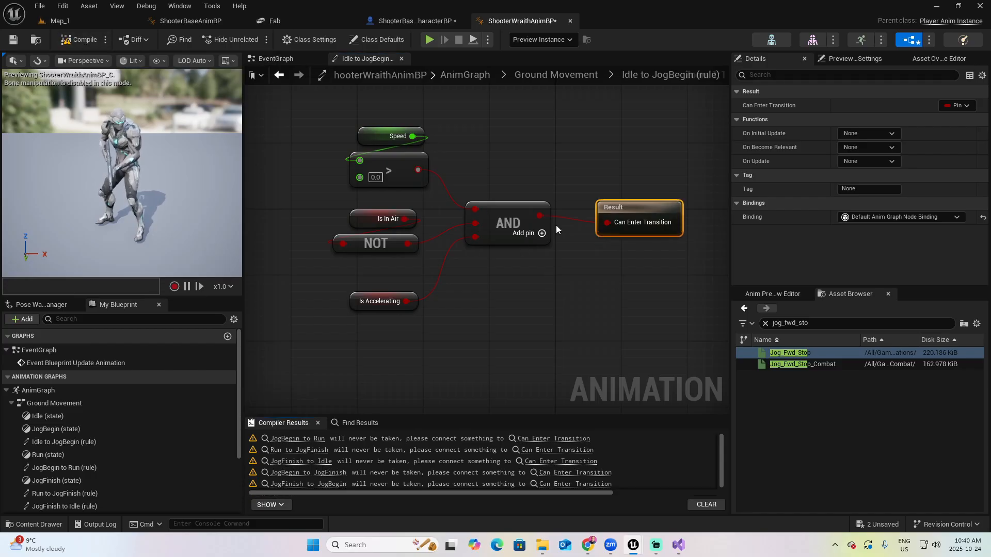
- In Ground Movement, enable Automatic Rule Based on Sequence Player in State for the JogBegin to Run transition and compile
click(554, 75)
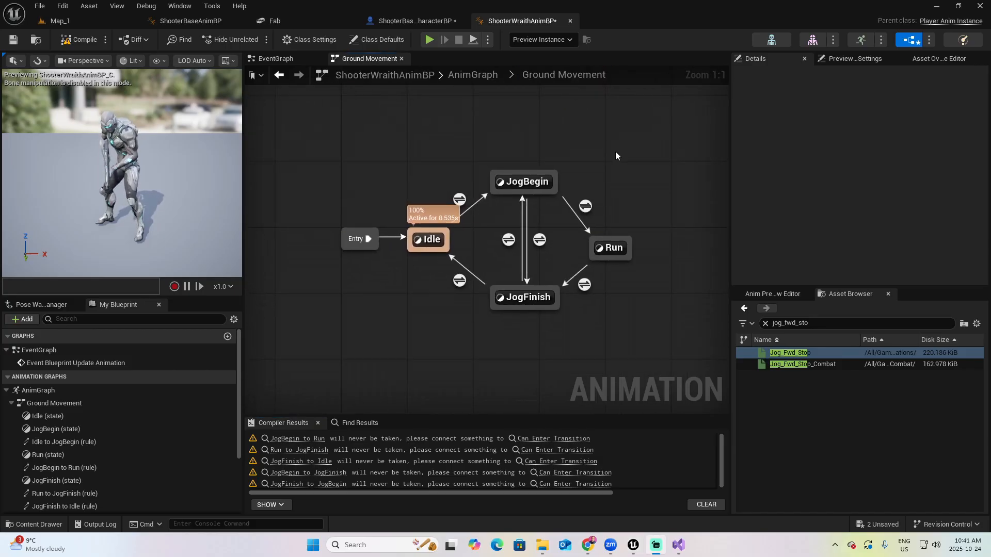
click(586, 207)
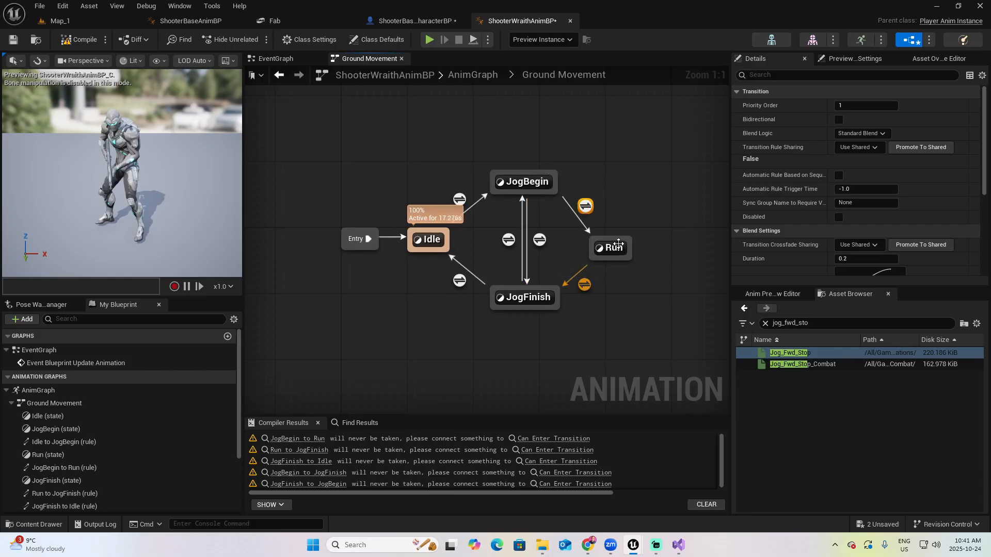
mouse_move(618, 243)
drag(729, 206, 689, 206)
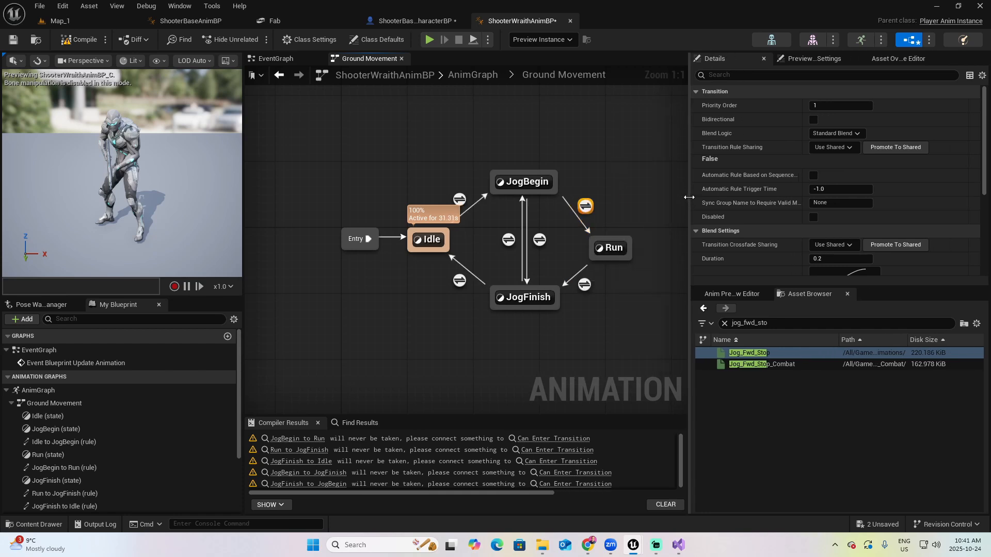
drag(804, 104, 845, 109)
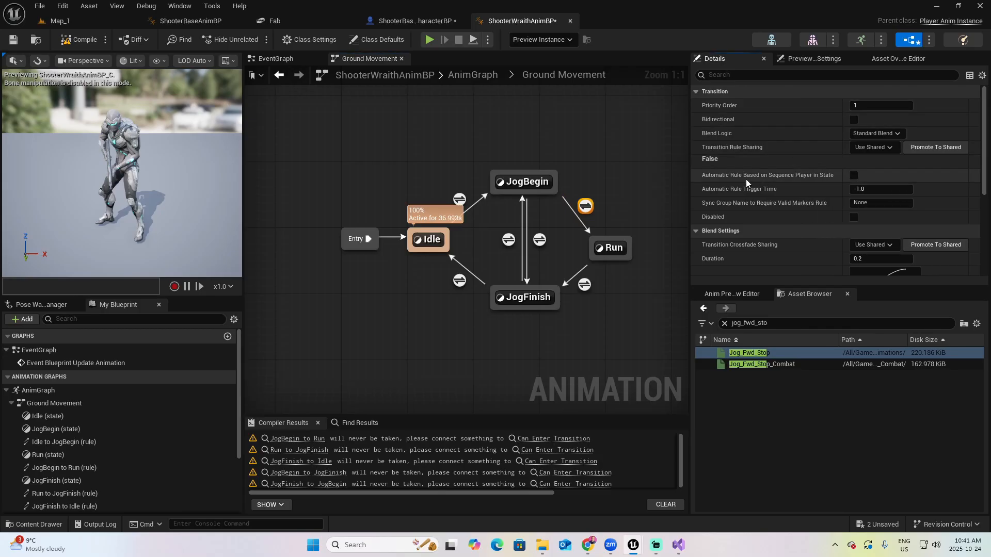
mouse_move(803, 178)
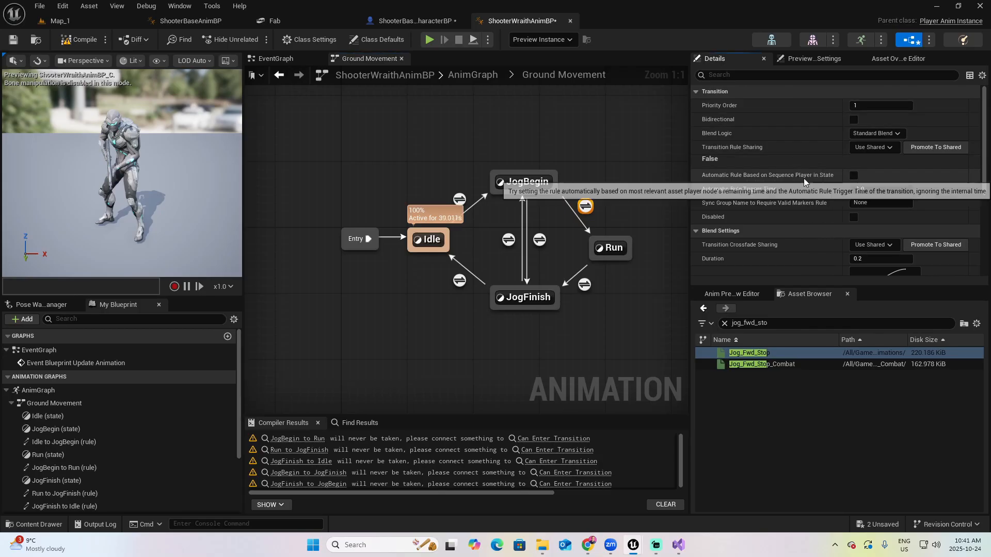
click(853, 176)
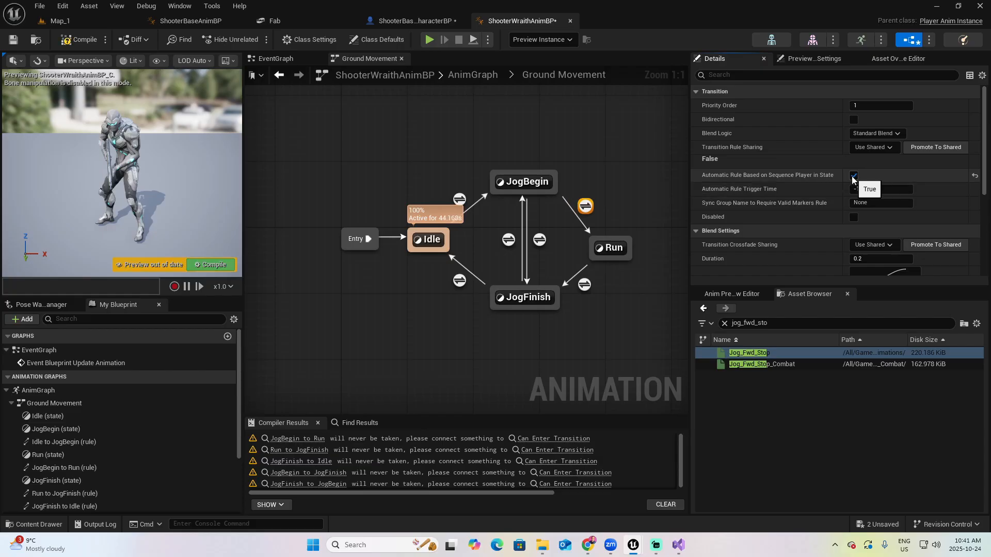
click(81, 41)
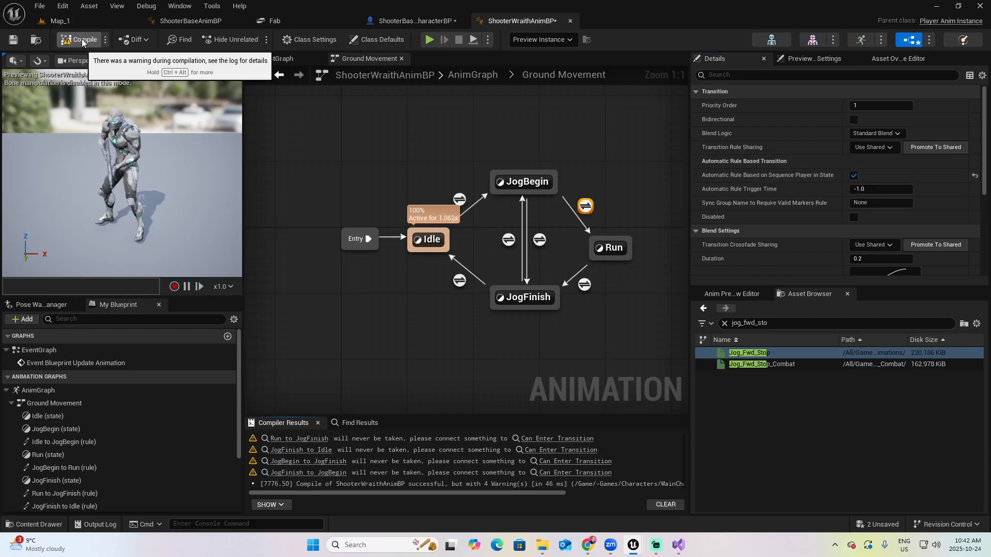
click(647, 213)
click(585, 206)
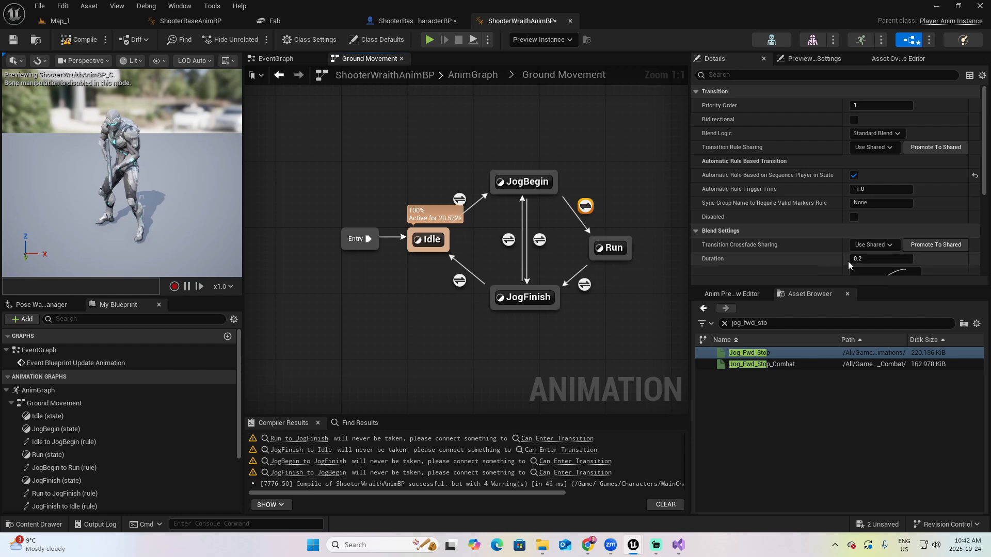
click(611, 249)
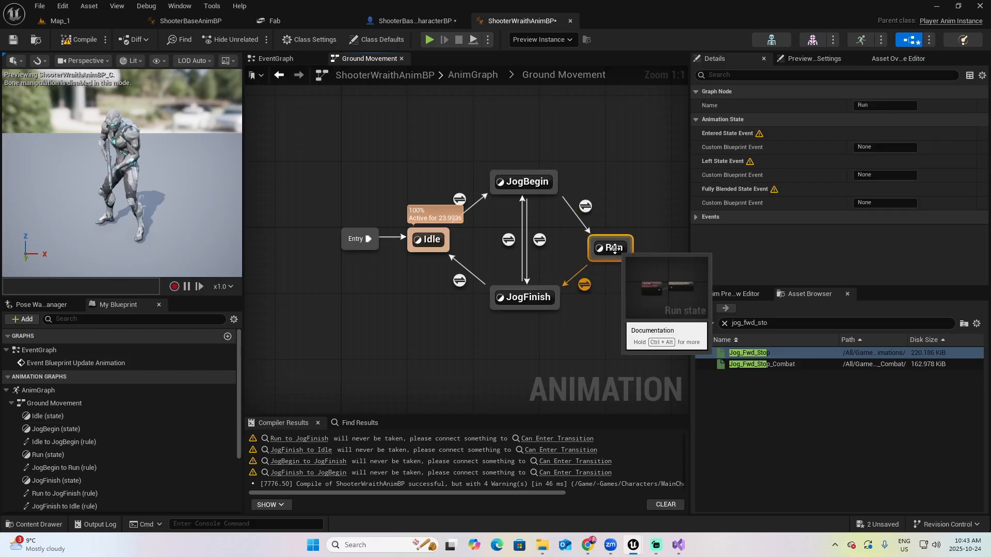
- Open the Run to JogFinish rule and add an Is Accelerating getter ahead of the Result node
double_click(584, 285)
right_drag(503, 302, 615, 295)
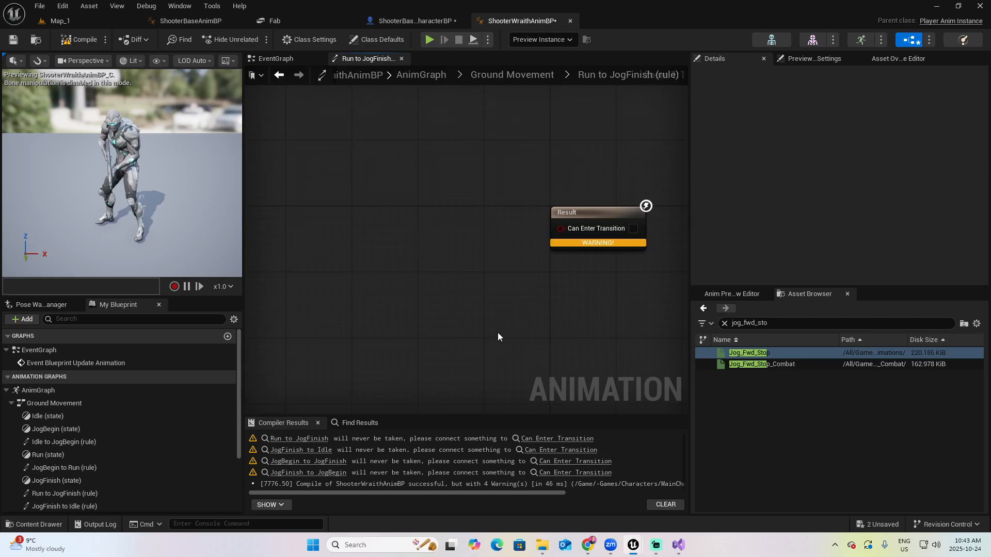
right_click(348, 221)
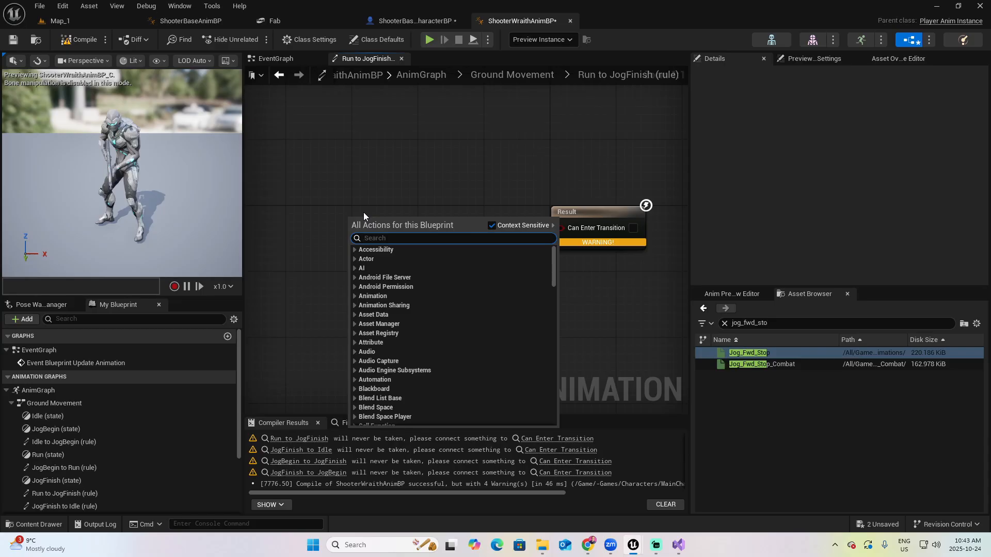
text(is acc)
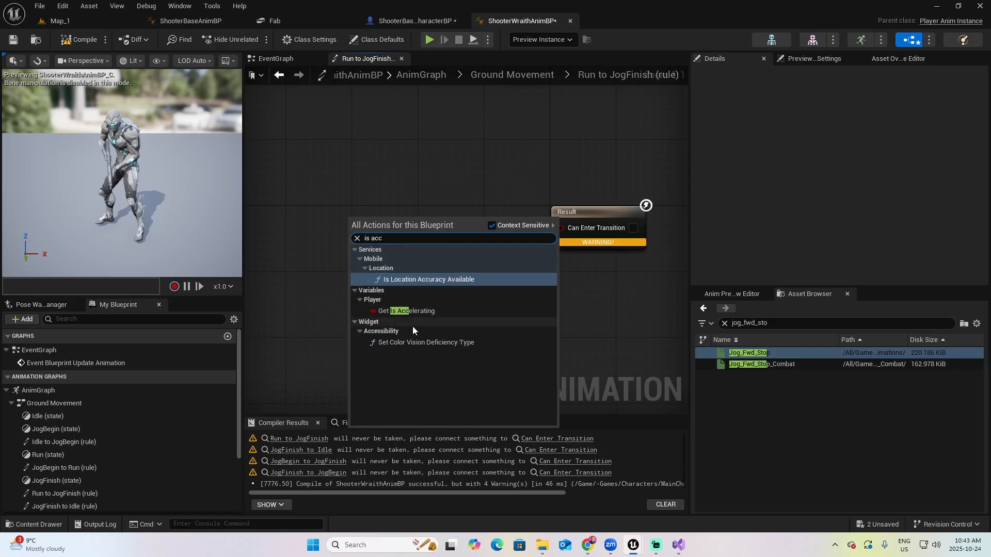
click(413, 311)
drag(341, 199, 349, 199)
- Feed Is Accelerating through a NOT Boolean node into Can Enter Transition and compile the blueprint
drag(401, 199, 398, 236)
text(not)
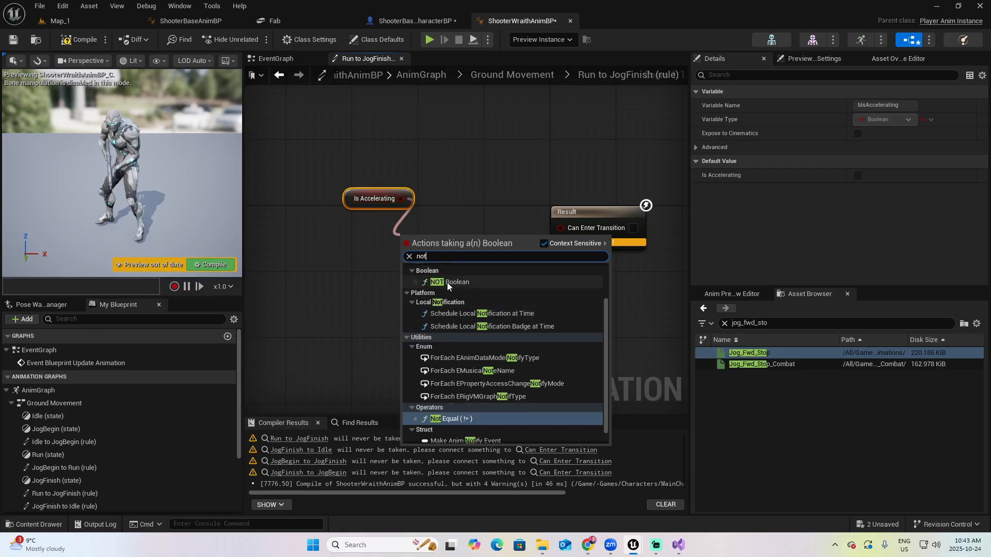
click(447, 282)
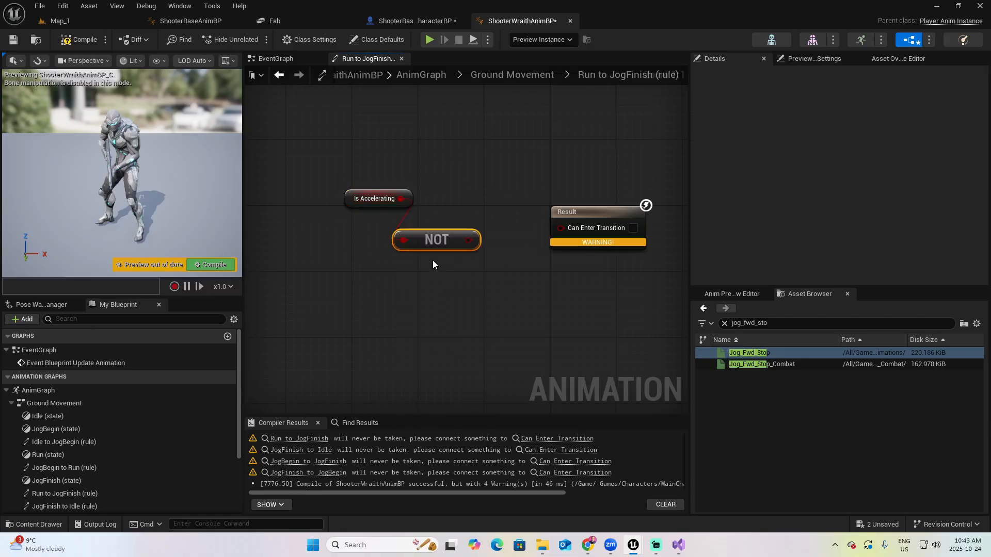
drag(408, 233, 560, 227)
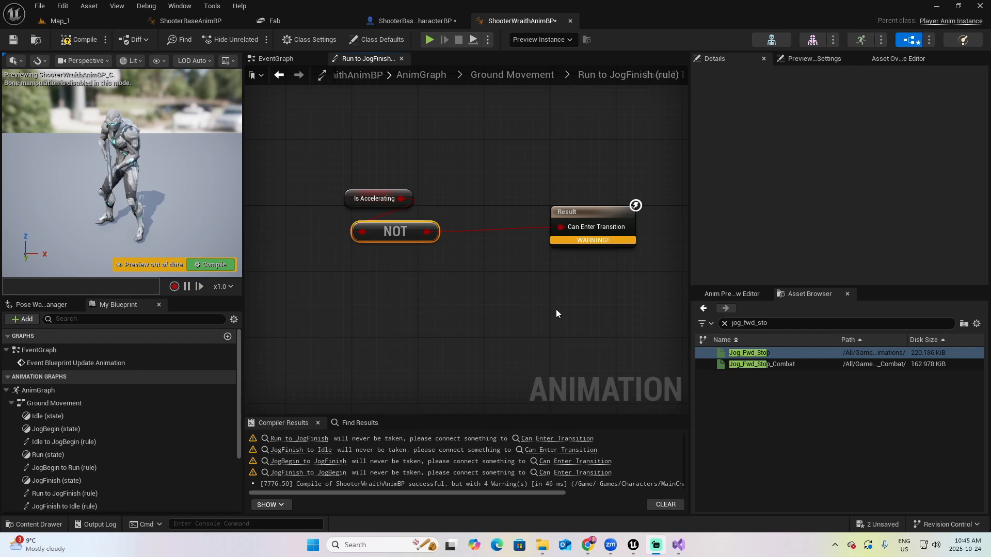
click(72, 40)
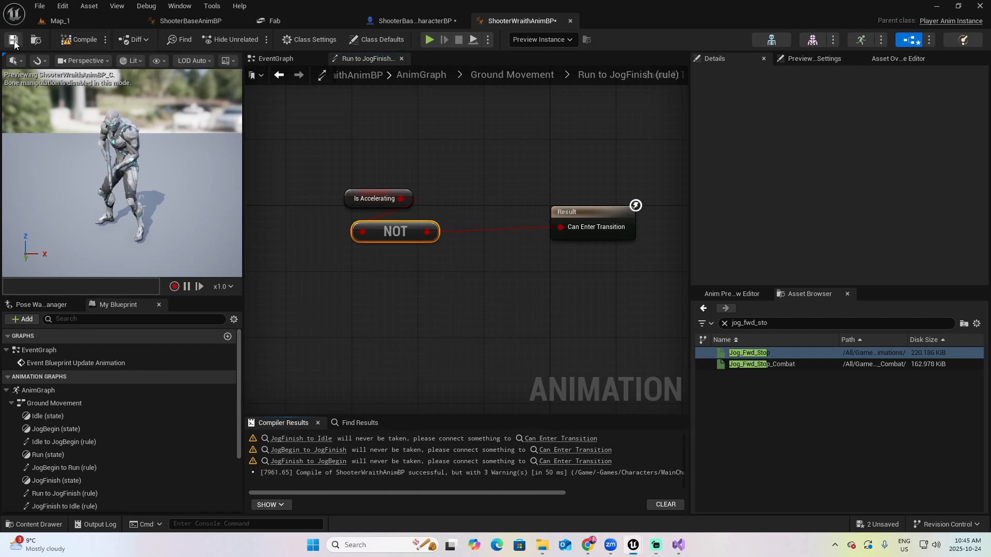
- Back in Ground Movement, enable Automatic Rule Based on Sequence Player in State for the JogFinish to Idle transition and compile
click(512, 75)
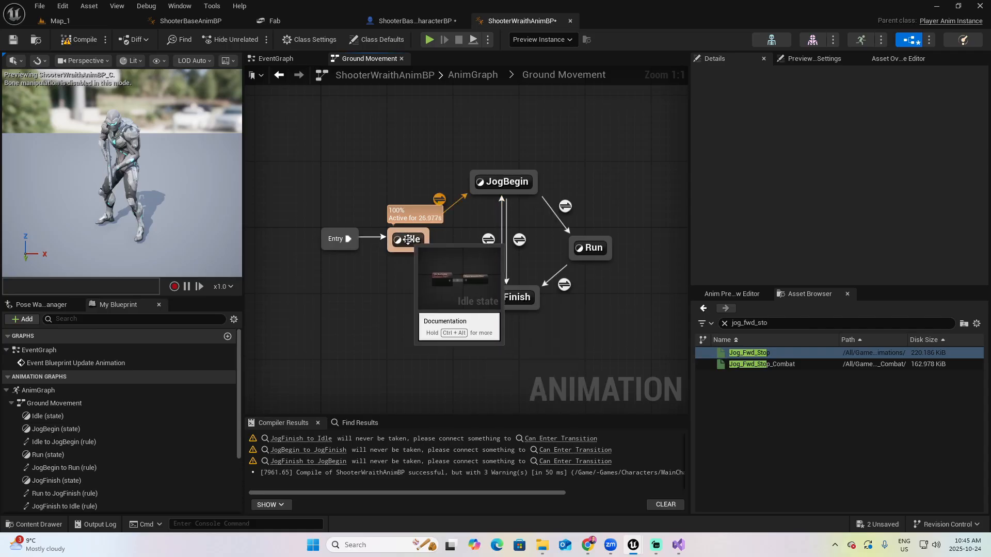
click(439, 281)
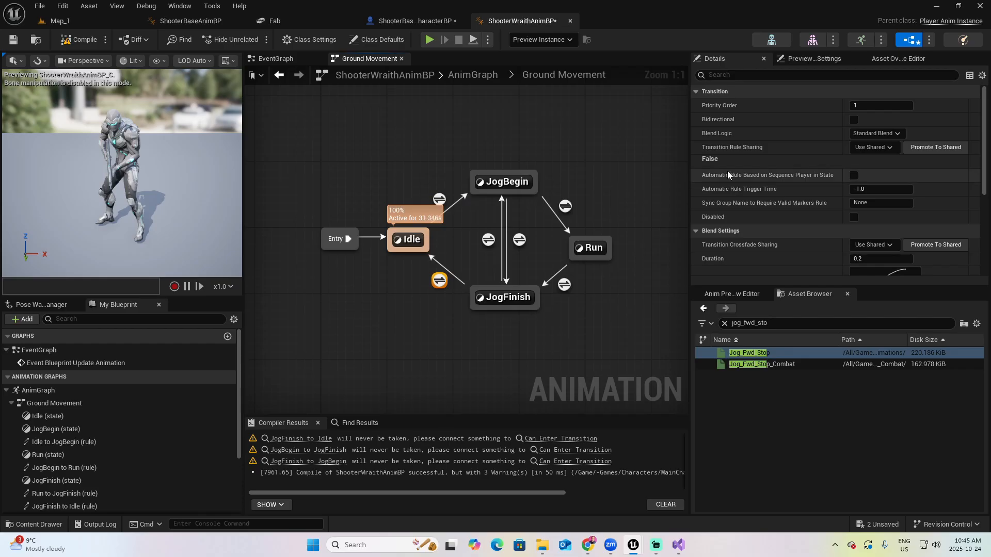
click(852, 176)
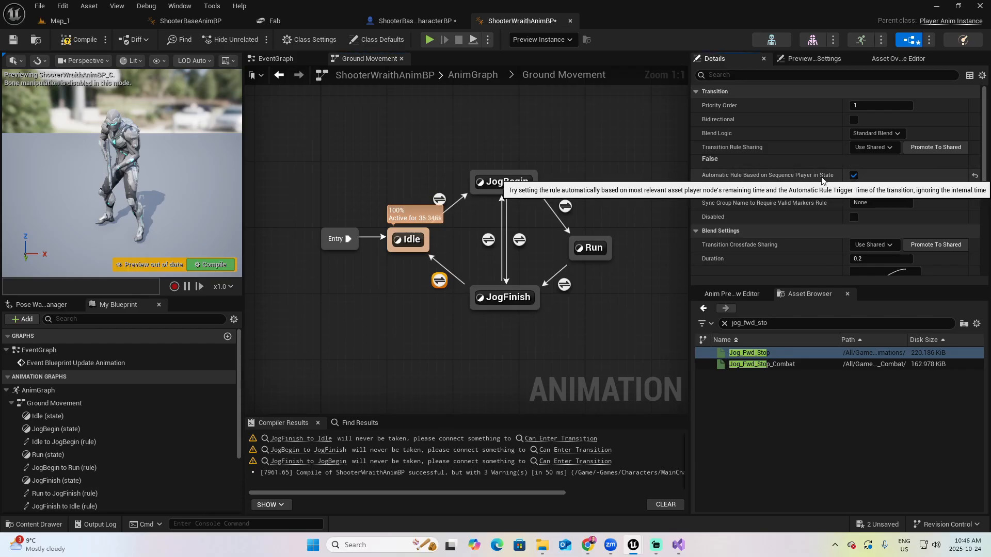
click(78, 40)
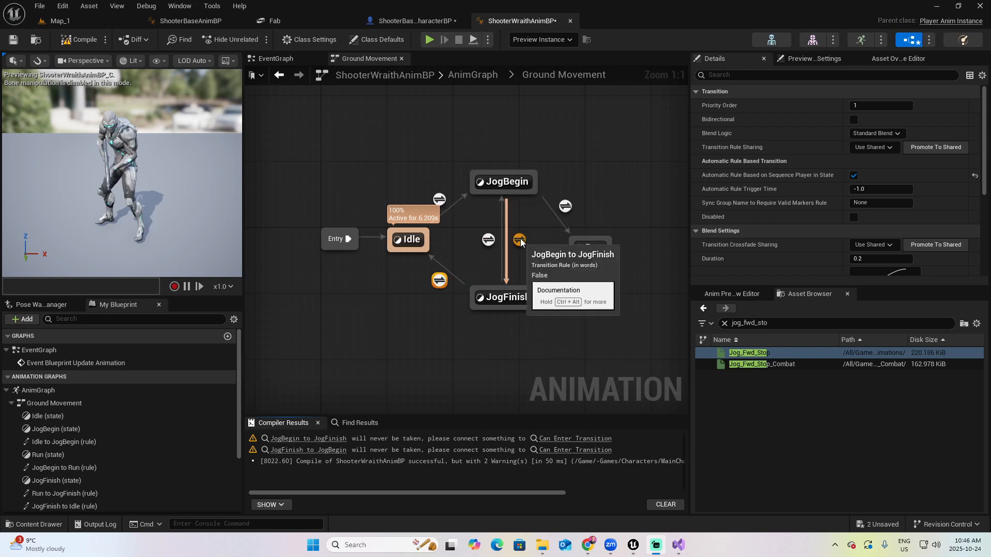
- Open the JogBegin to JogFinish rule and add a Speed getter ahead of the Result node
double_click(519, 241)
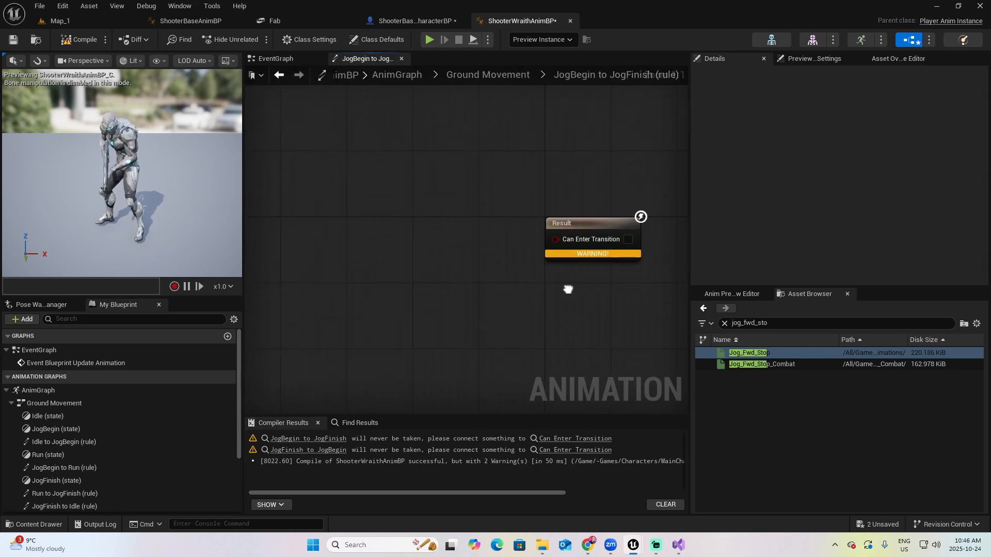
right_click(371, 197)
text(speed)
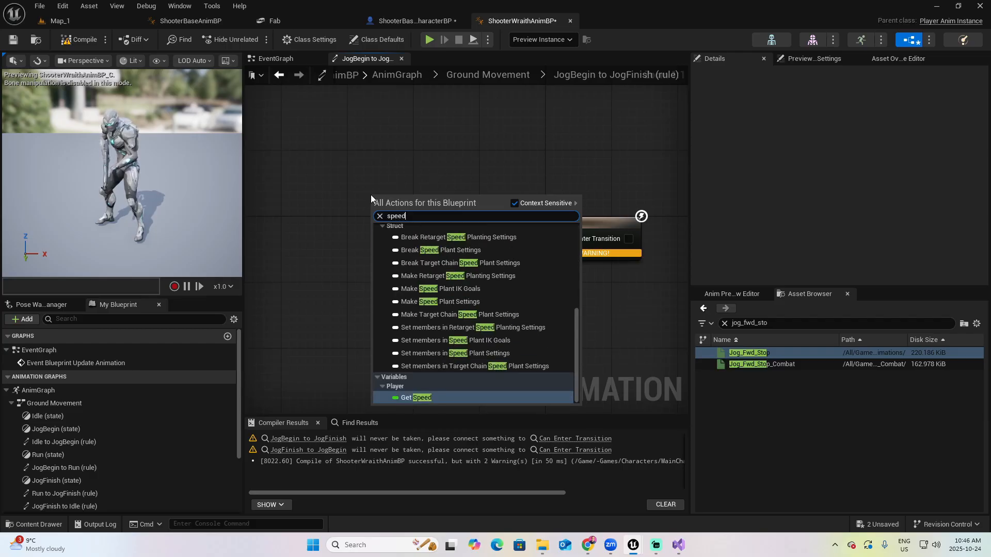
click(430, 399)
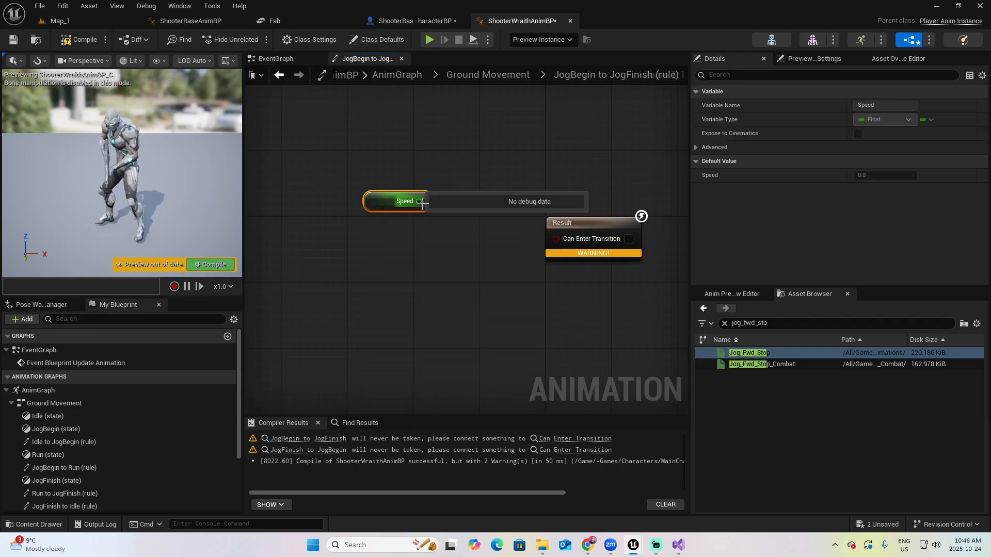
- Compare Speed with 0.0 using a Less Equal (<=) node, connect its output to Can Enter Transition, and compile
drag(419, 202, 450, 246)
text(<+)
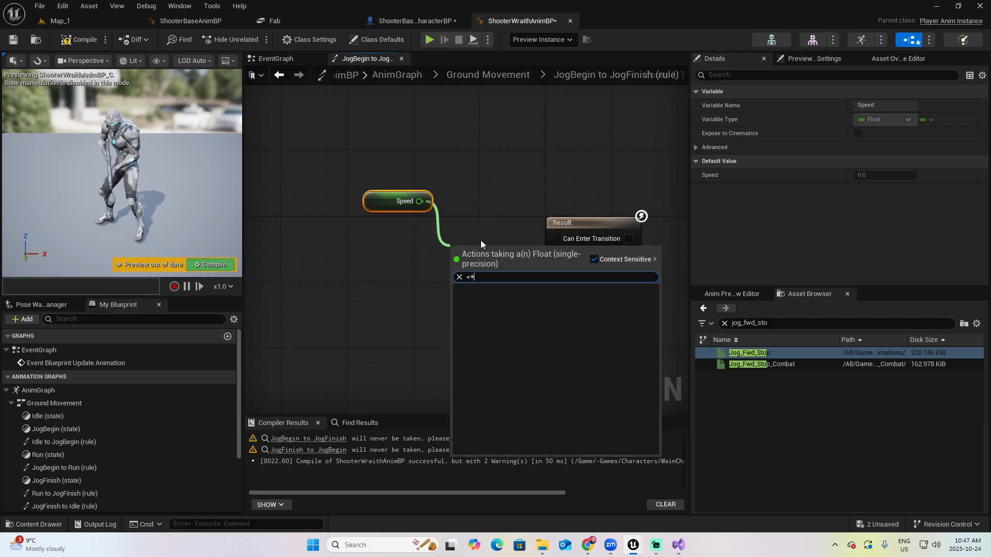
click(509, 303)
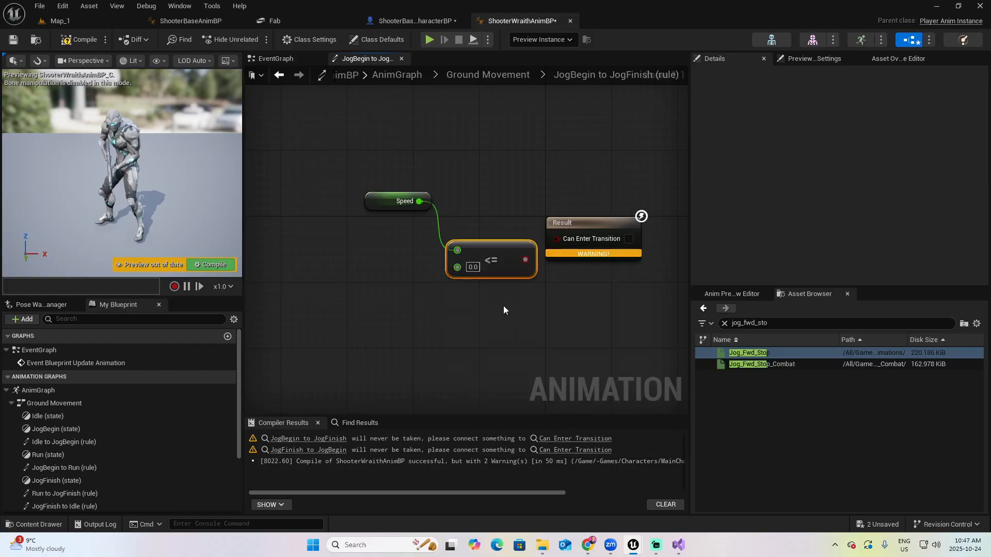
drag(519, 270, 555, 237)
click(88, 41)
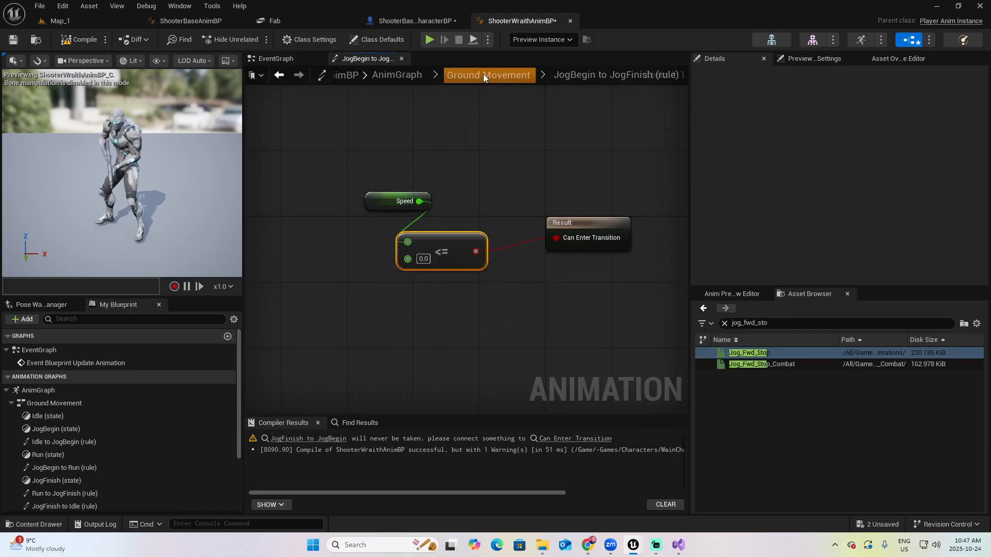
- In the JogFinish to JogBegin rule, connect an Is Accelerating getter directly to Can Enter Transition and compile
click(483, 75)
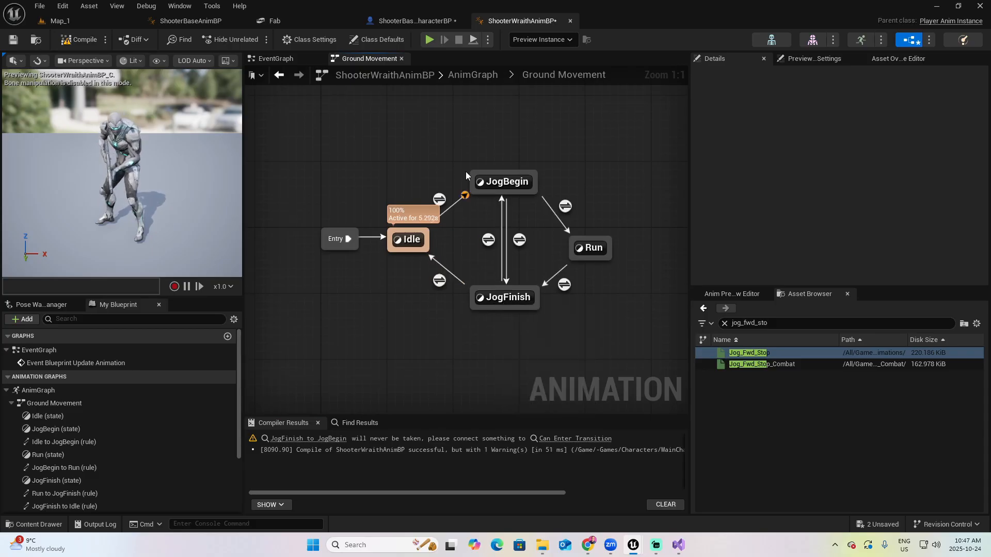
double_click(488, 239)
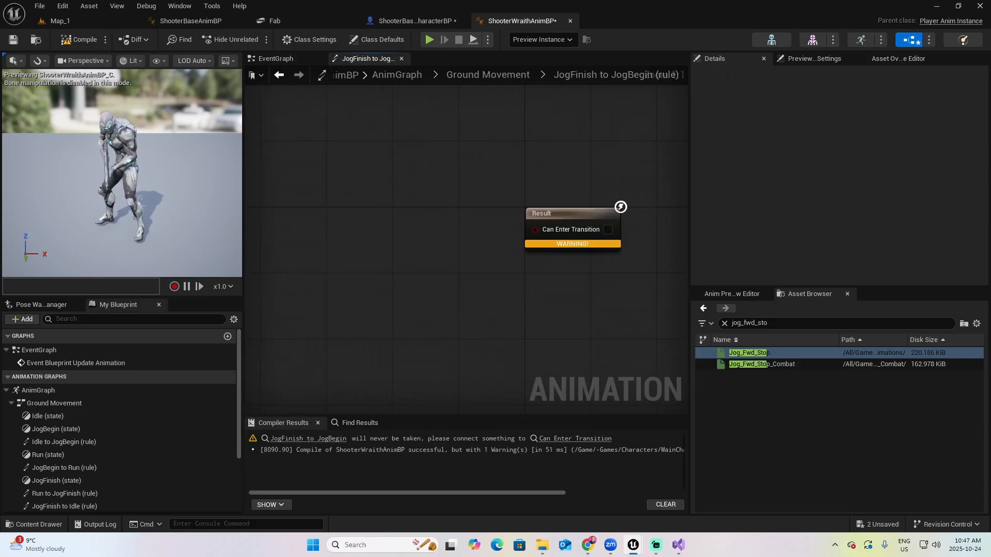
right_click(352, 206)
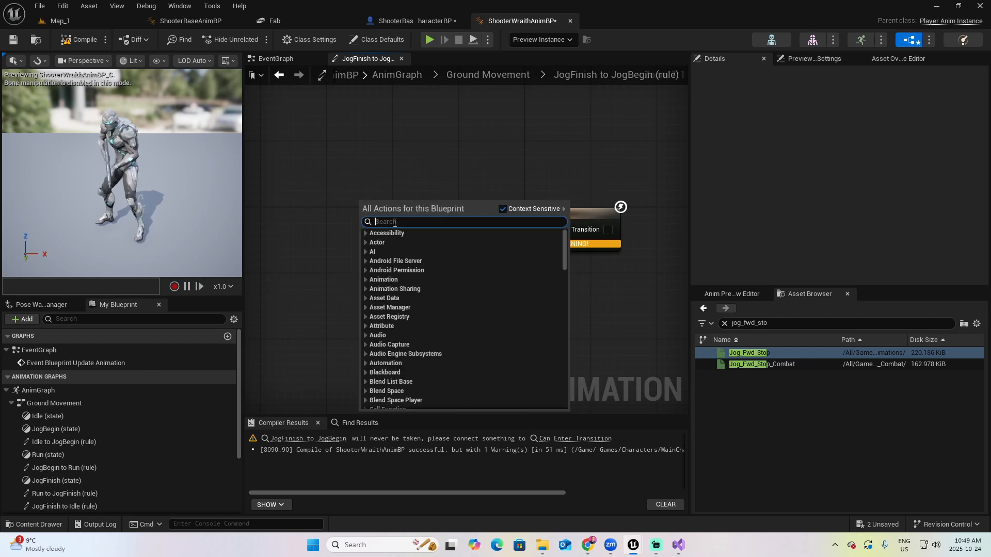
text(is accel)
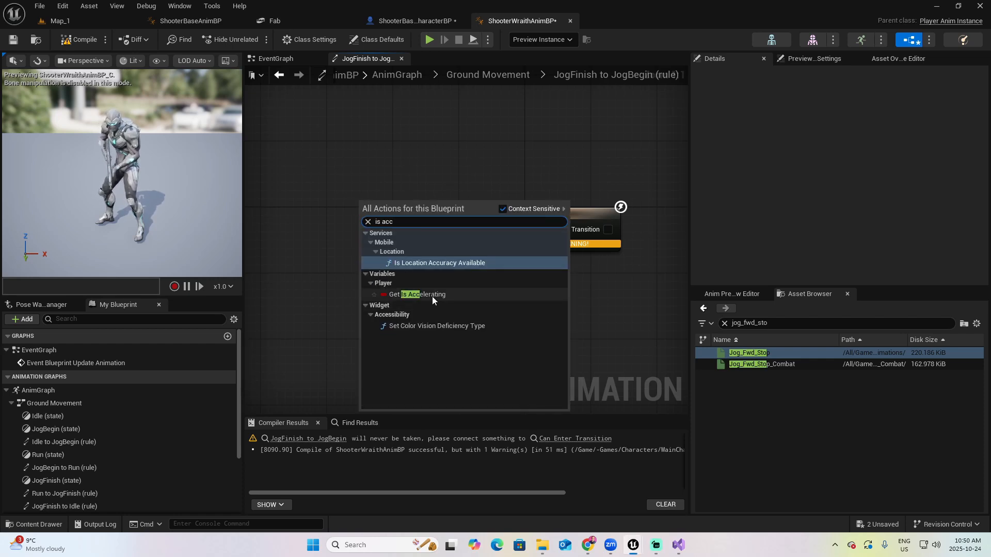
click(432, 296)
drag(410, 209, 535, 228)
click(80, 39)
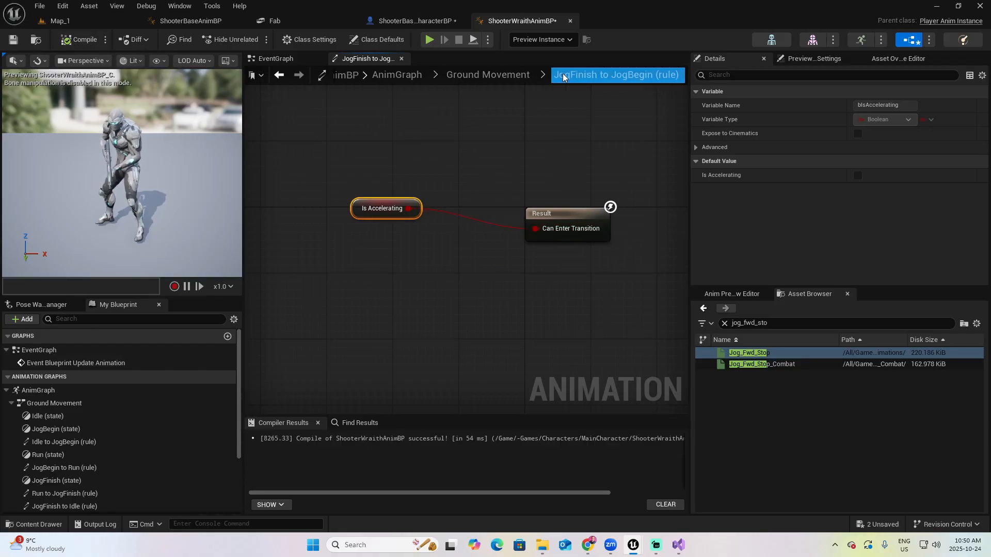
- Return from the JogFinish to JogBegin rule to the Ground Movement state machine and save ShooterWraithAnimBP
click(484, 75)
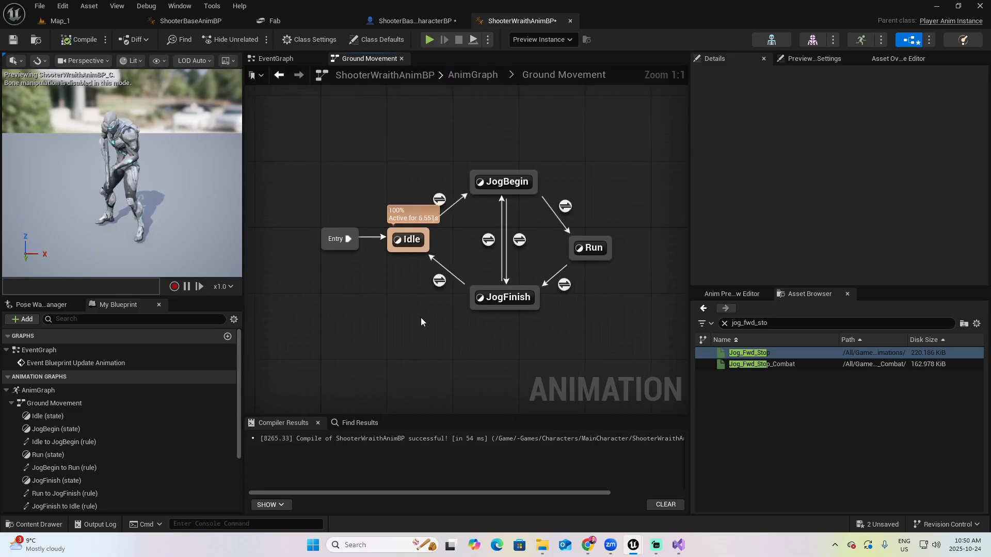
mouse_move(420, 317)
right_down()
mouse_move(433, 322)
mouse_move(405, 314)
right_up()
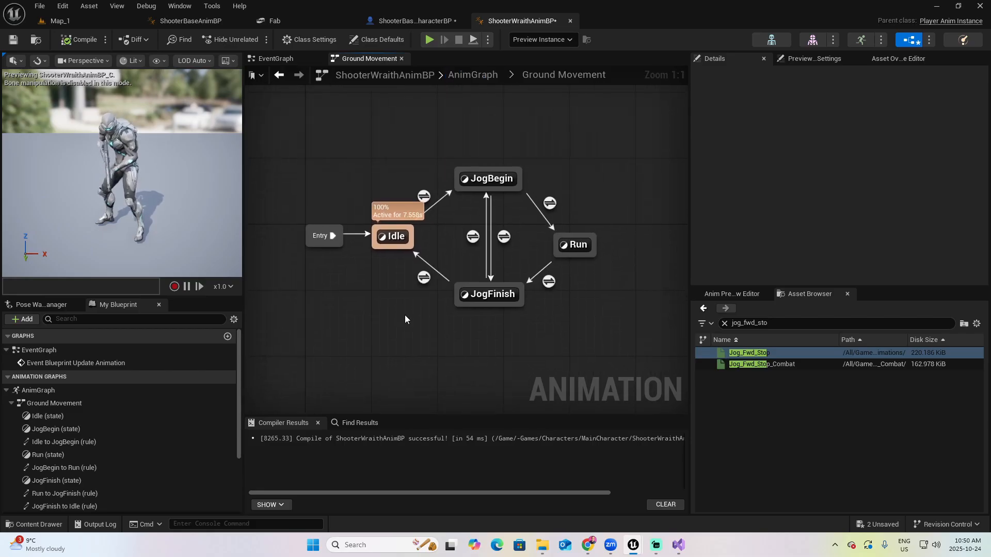
click(13, 40)
- Play Map_1 in the editor, move the Wraith character forward and sideways to test its animations, and stop the session
click(83, 22)
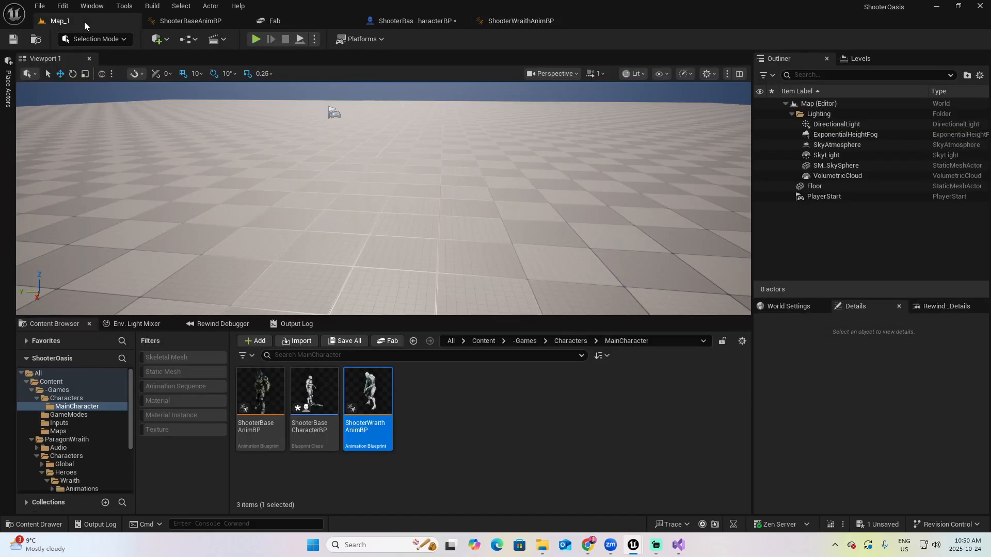
click(256, 39)
click(407, 202)
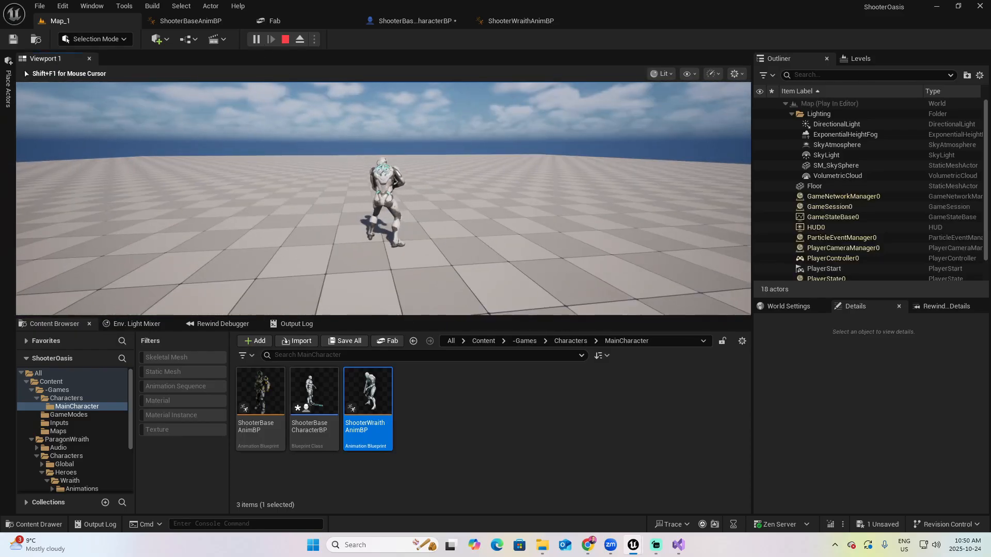
key(w)
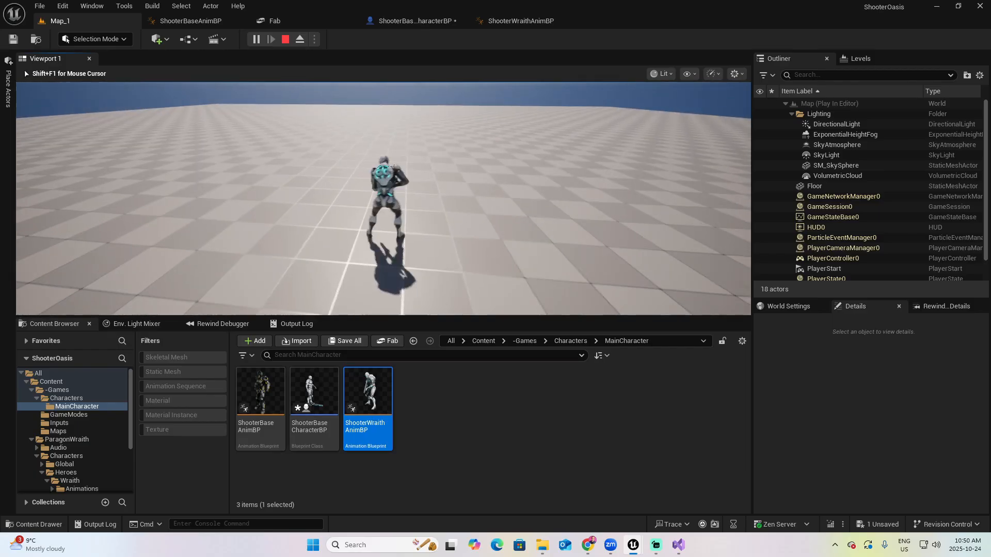
key(d)
key(w)
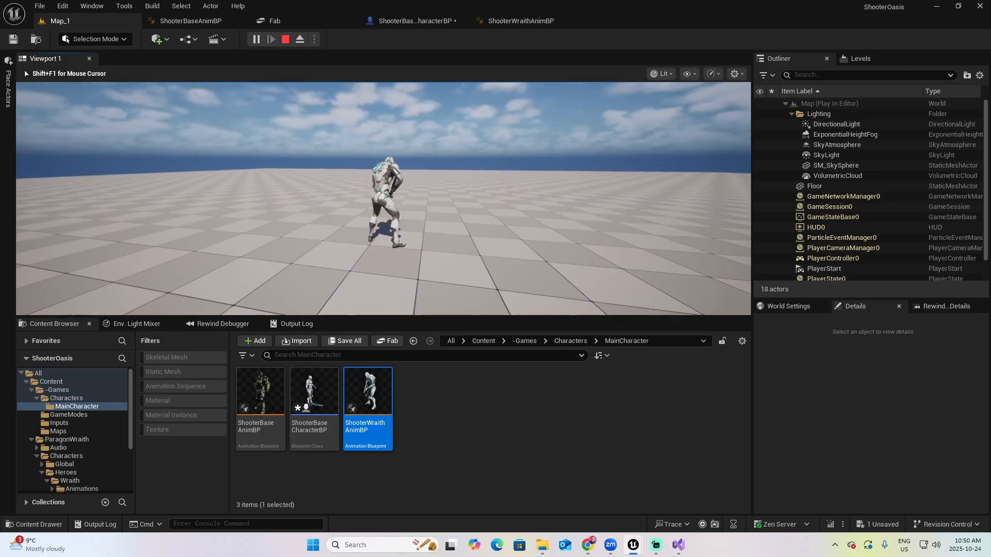
key(Escape)
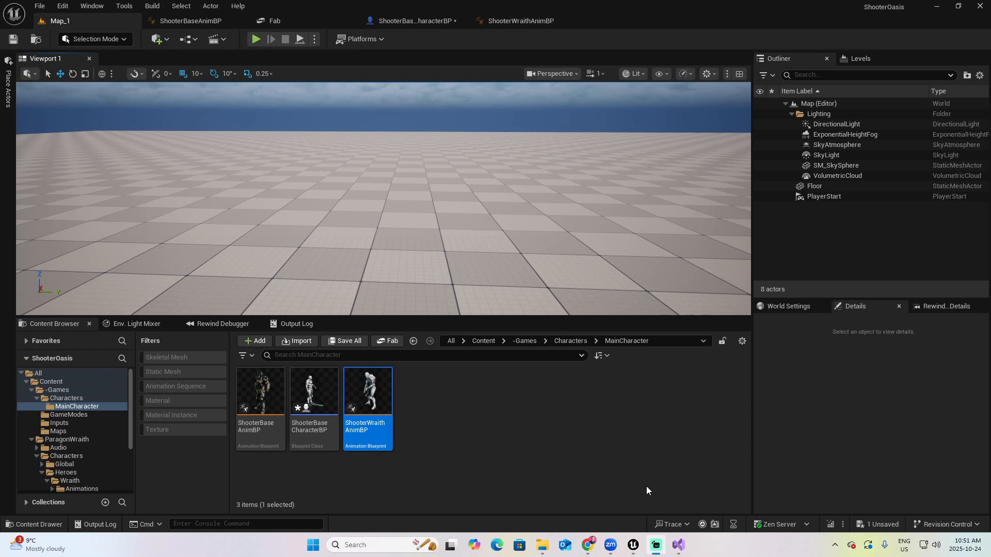
- Reopen ShooterWraithAnimBP and show its EventGraph with the disabled Event Blueprint Update Animation node
double_click(381, 397)
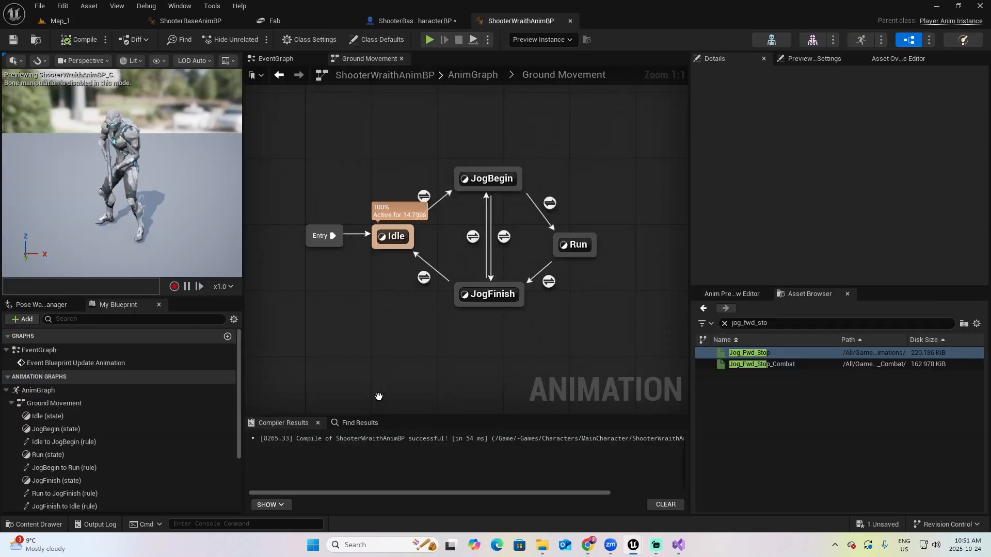
click(280, 59)
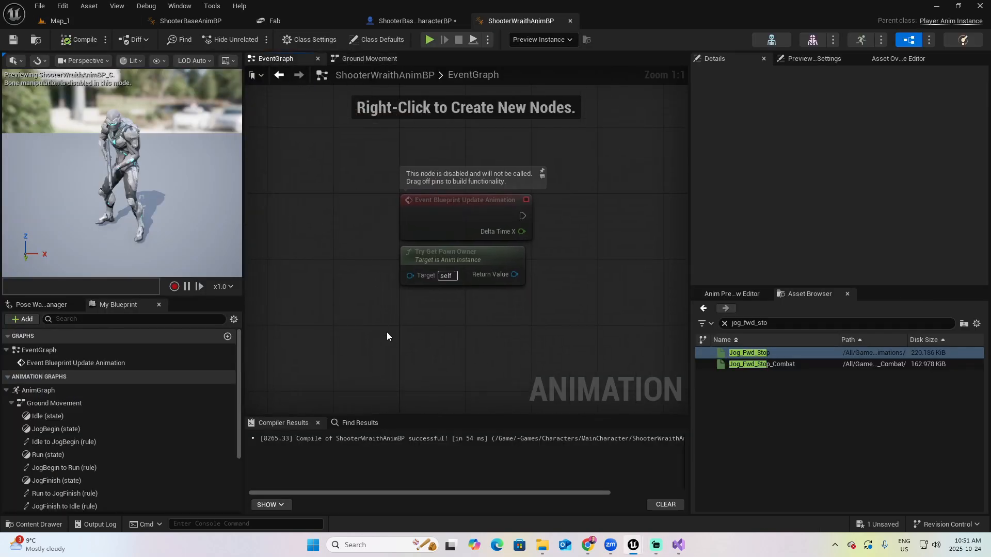
right_drag(386, 332, 296, 328)
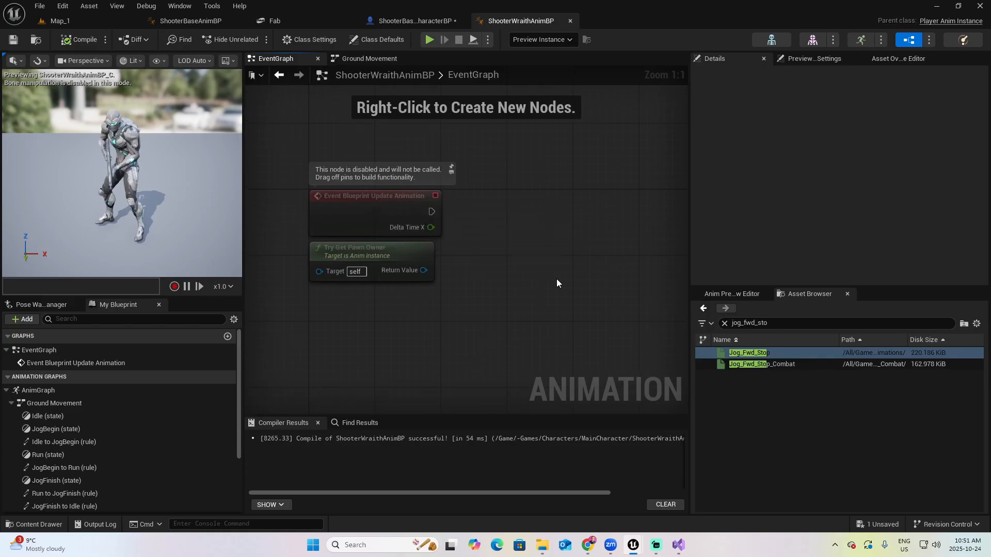
- Switch to Visual Studio and review the UpdateAnimProperties function in PlayerAnimInstance.cpp
key(alt+Tab)
click(171, 42)
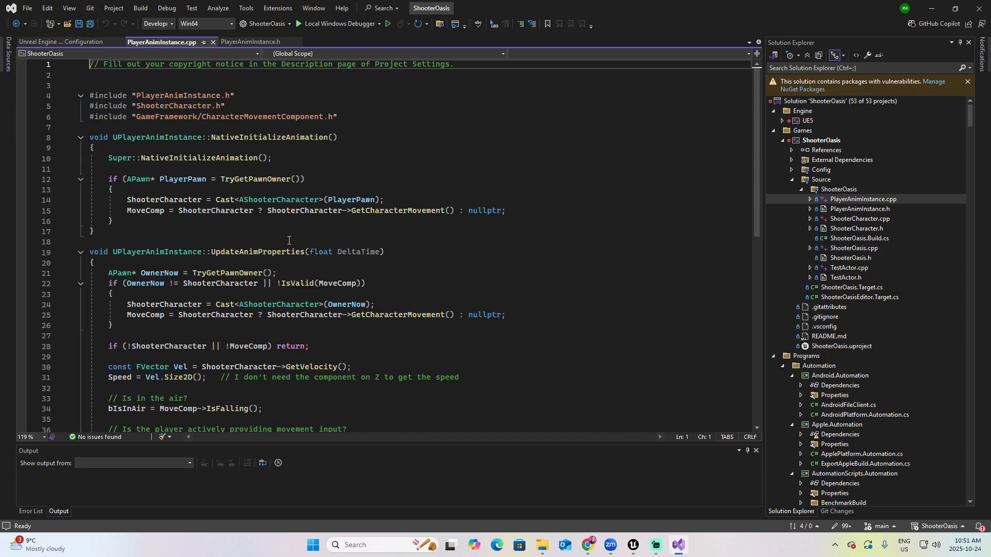
mouse_move(276, 252)
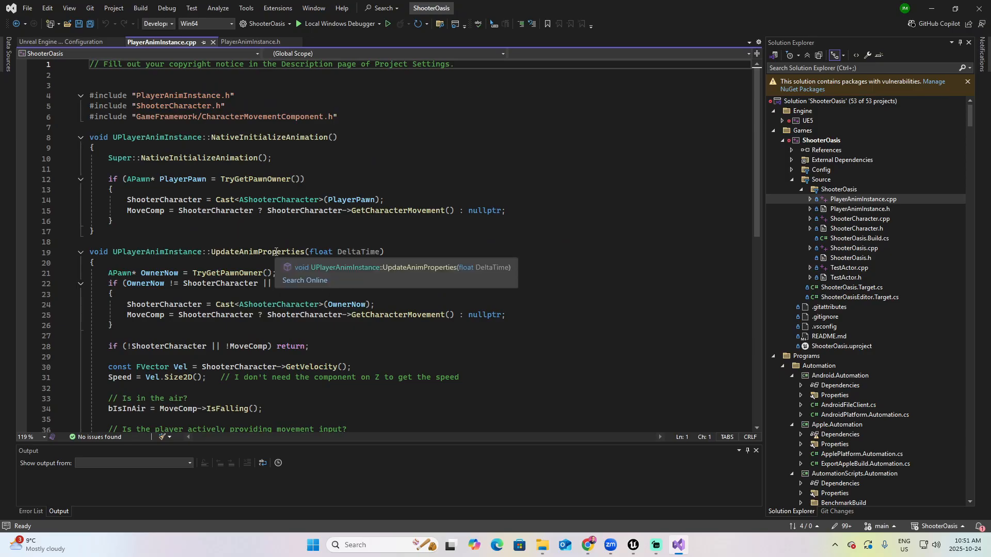
click(384, 326)
scroll(408, 329, down, 4)
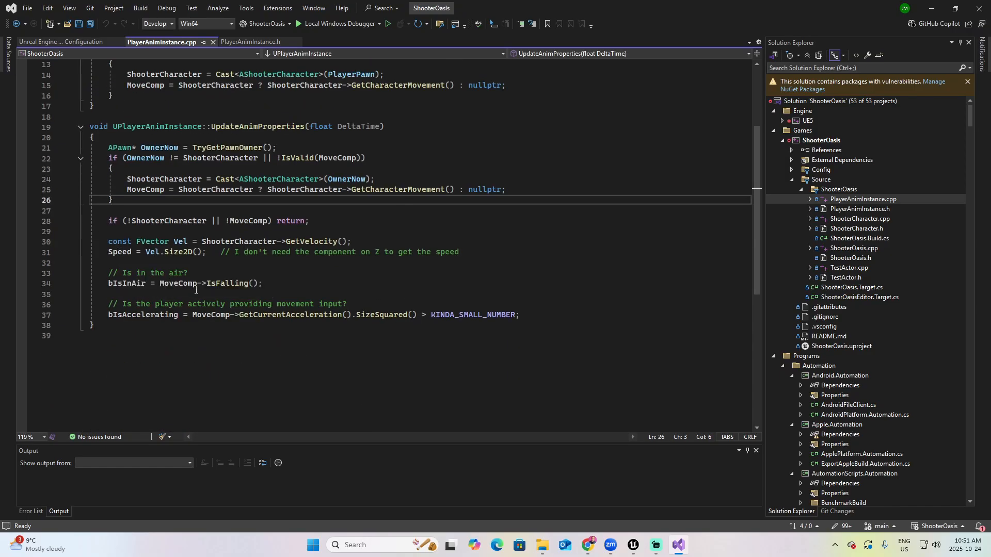
mouse_move(243, 288)
- Switch back to Unreal Editor and add an Update Anim Properties function call to the EventGraph of ShooterWraithAnimBP
key(alt+Tab)
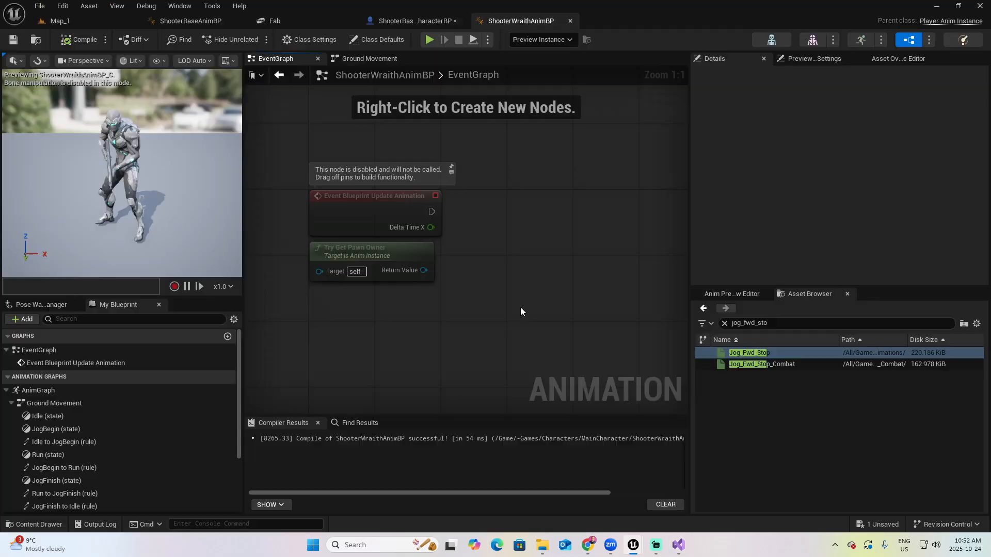
right_drag(520, 309, 477, 318)
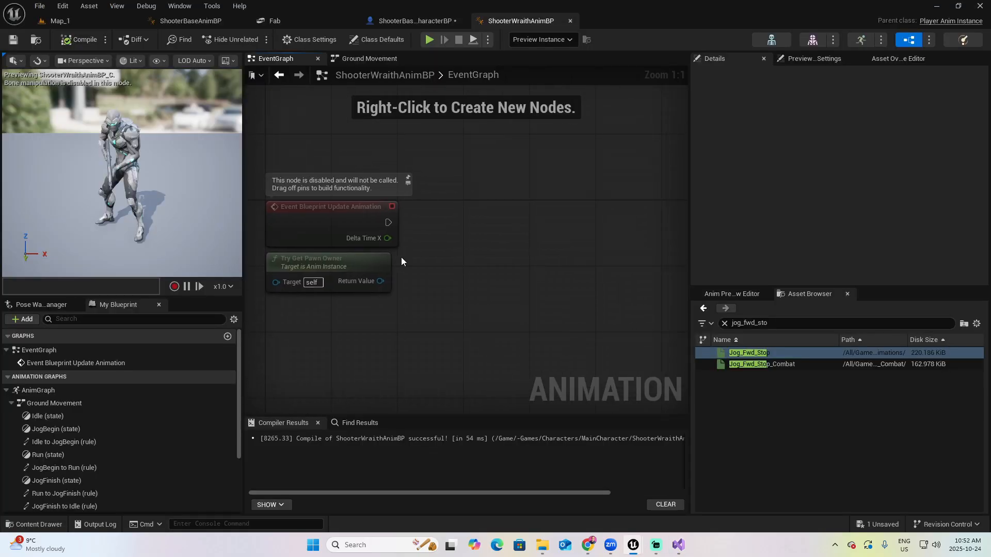
right_drag(472, 231, 474, 233)
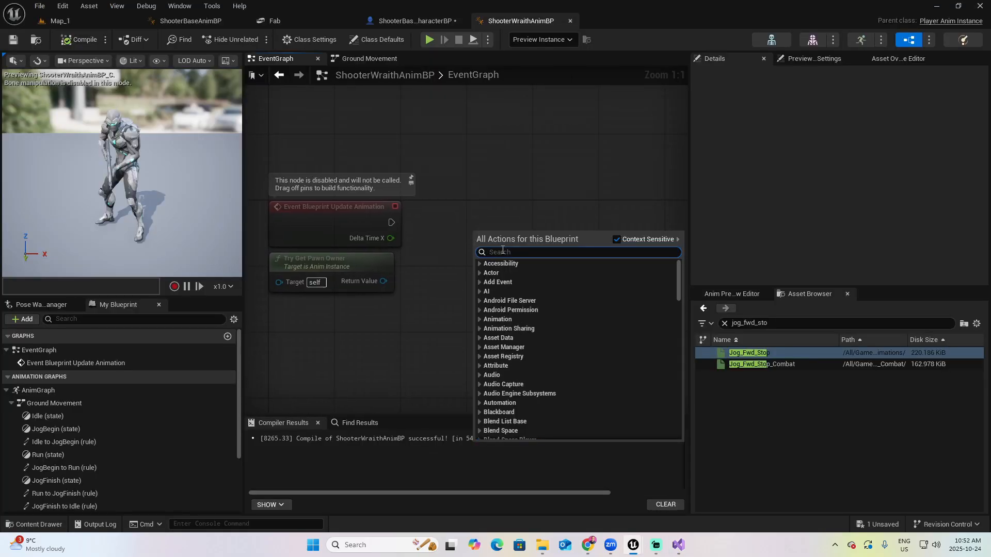
text(update)
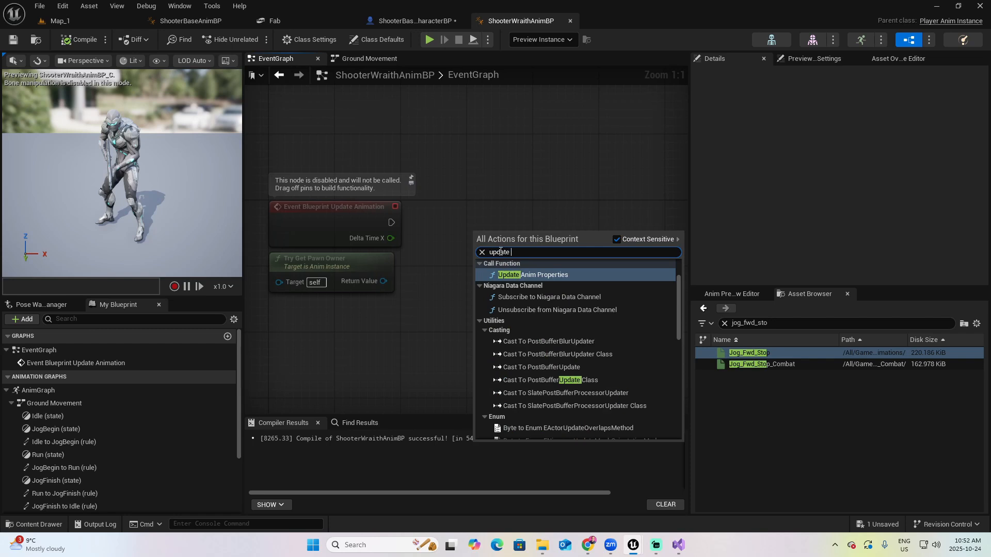
click(559, 276)
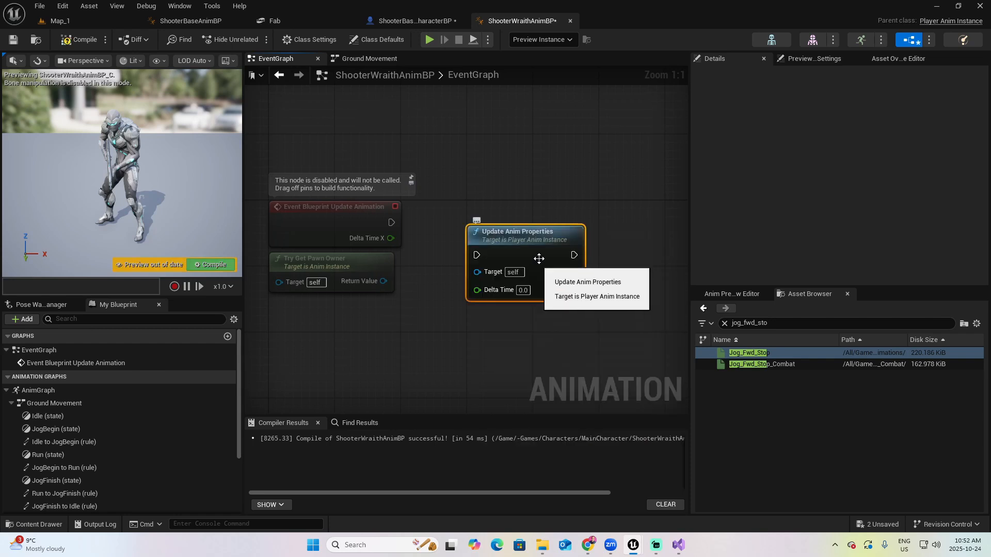
- Connect the execution and Delta Time X outputs of Event Blueprint Update Animation to Update Anim Properties, and compile
drag(391, 223, 467, 222)
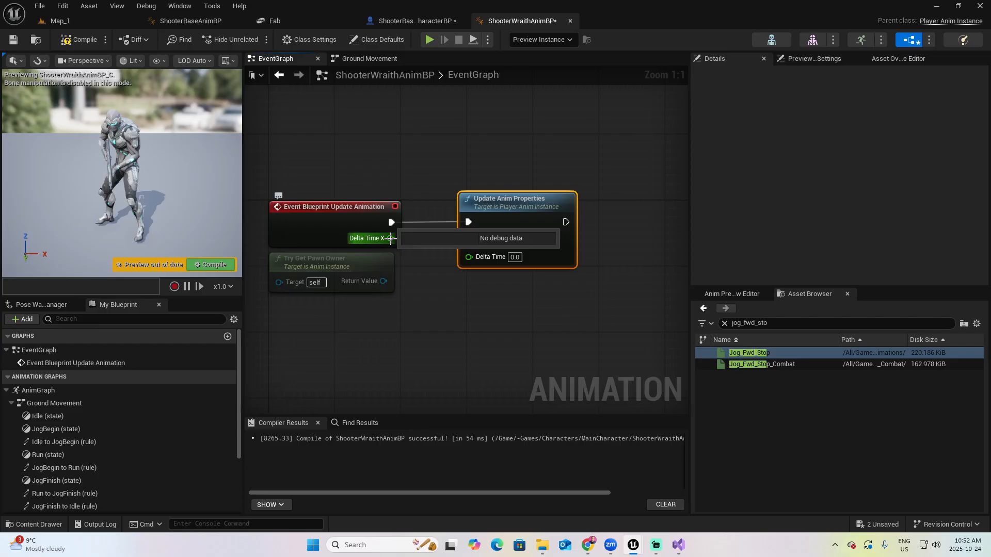
drag(391, 238, 463, 258)
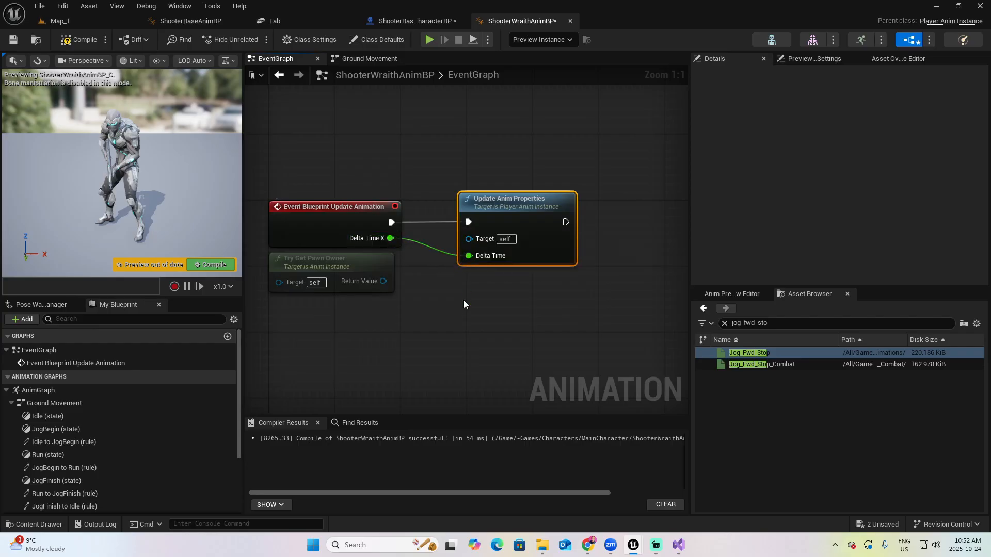
click(87, 37)
- Play Map_1 in the editor and run the Wraith character forward, backward and sideways to check its start, run and stop animations
click(72, 20)
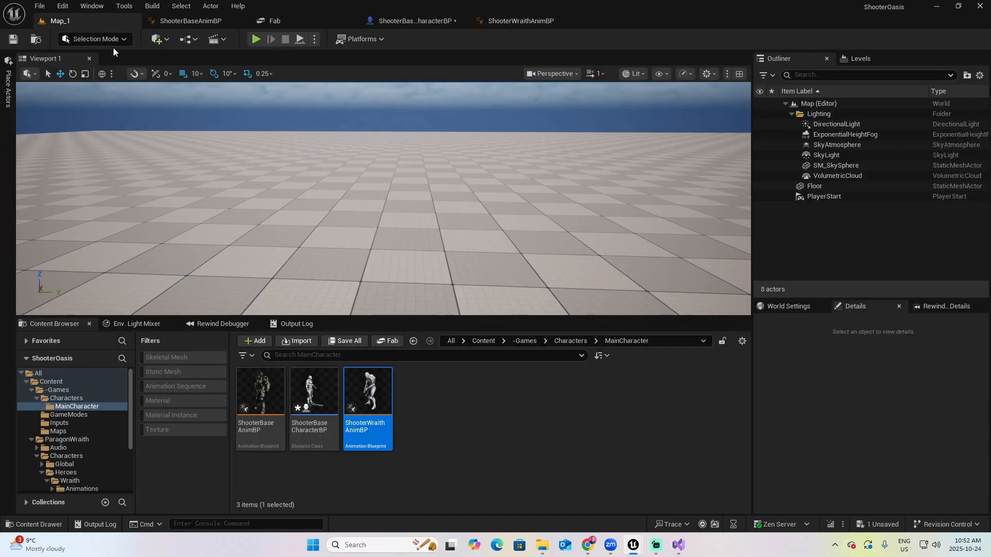
key(alt+p)
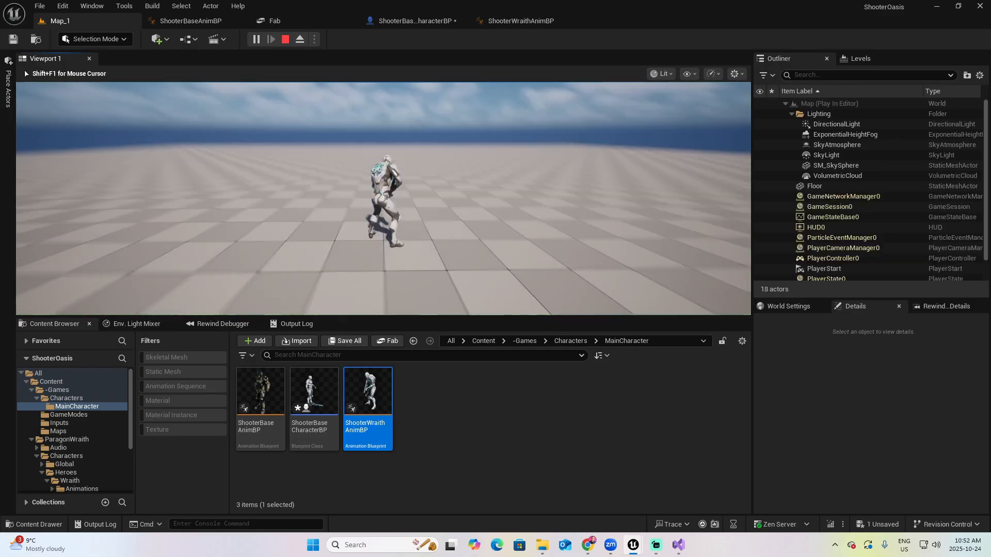
key(s)
key(w)
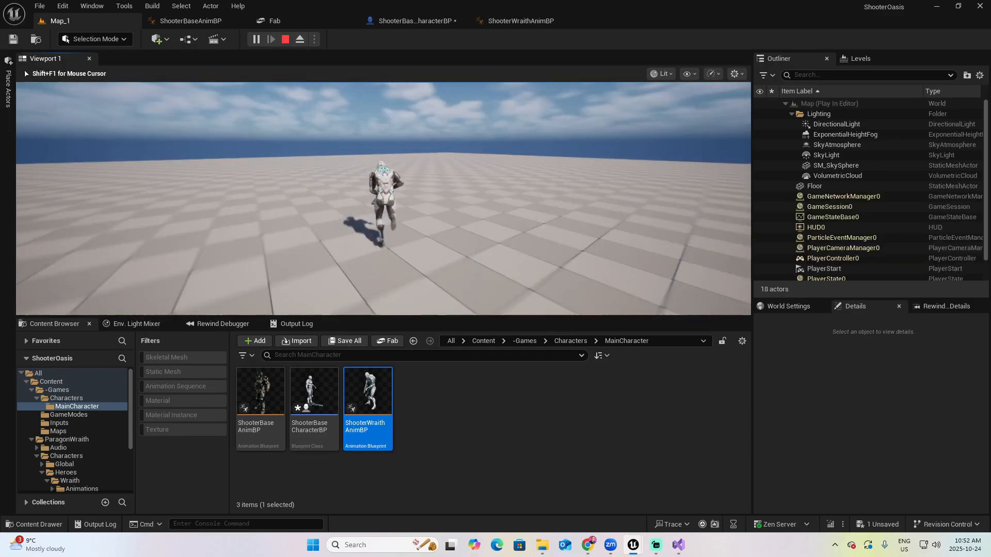
key(s)
key(w)
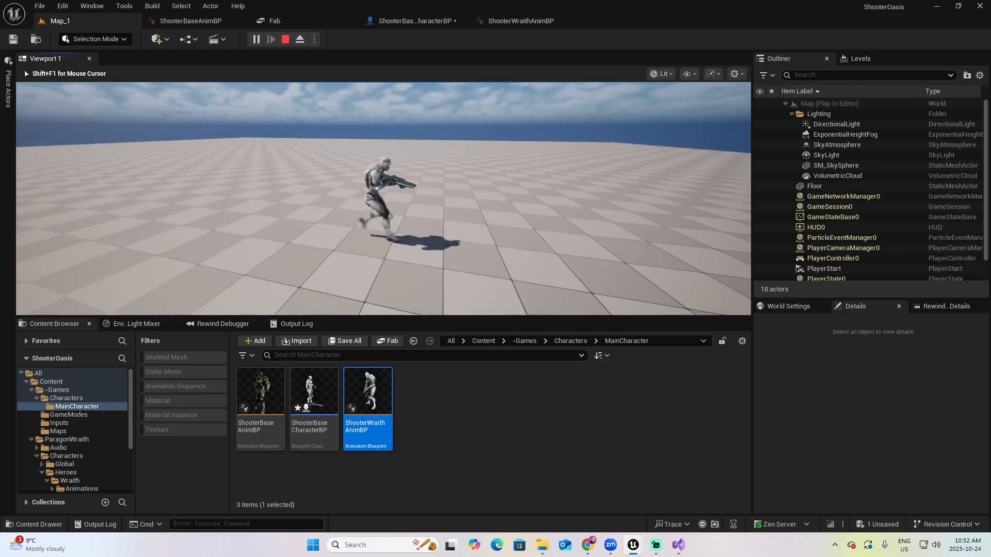
key(w)
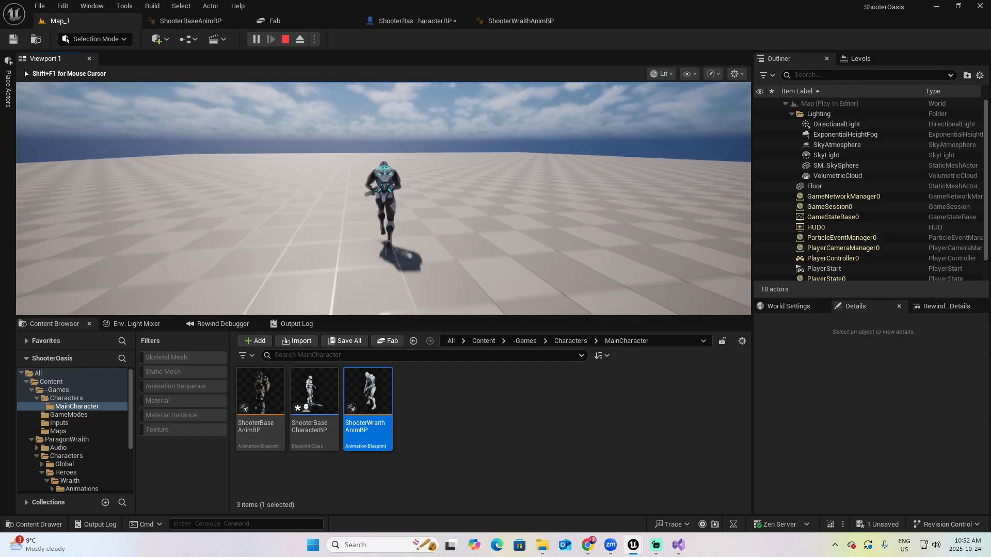
key(s)
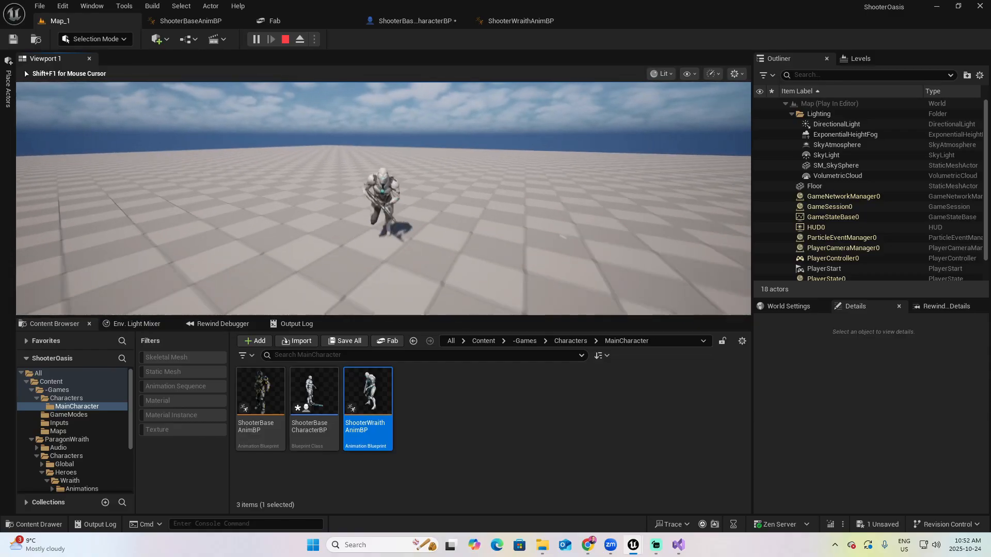
key(d)
key(a)
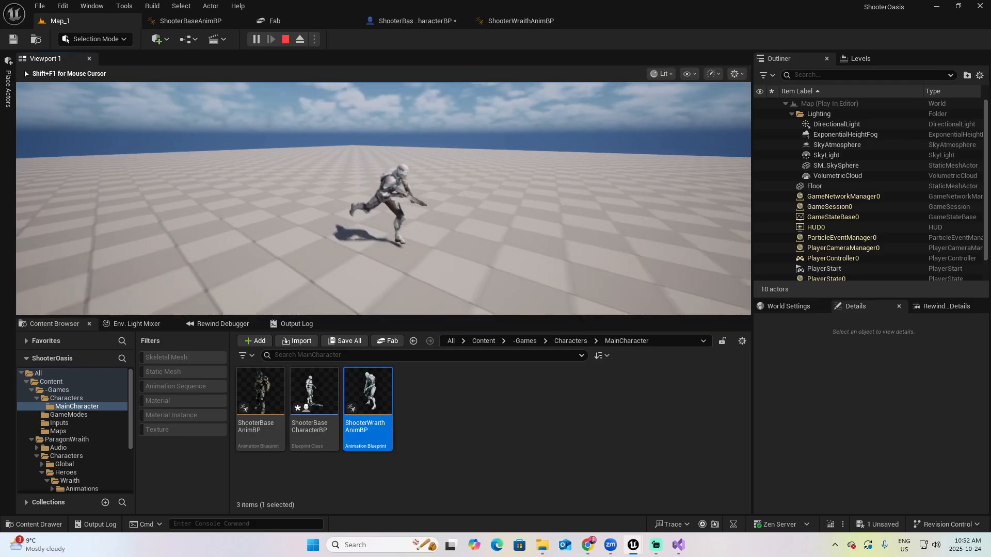
key(w)
key(a)
key(w)
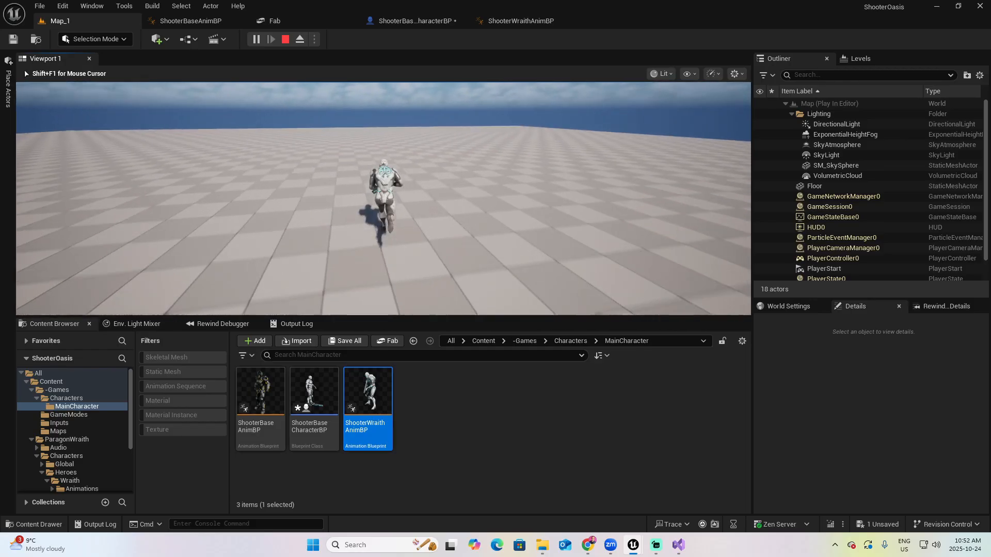
key(a)
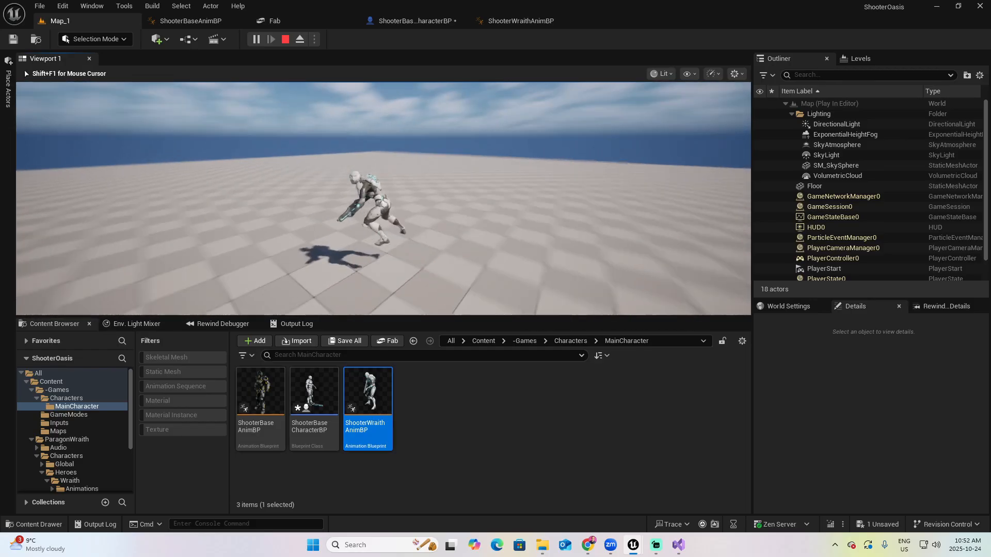